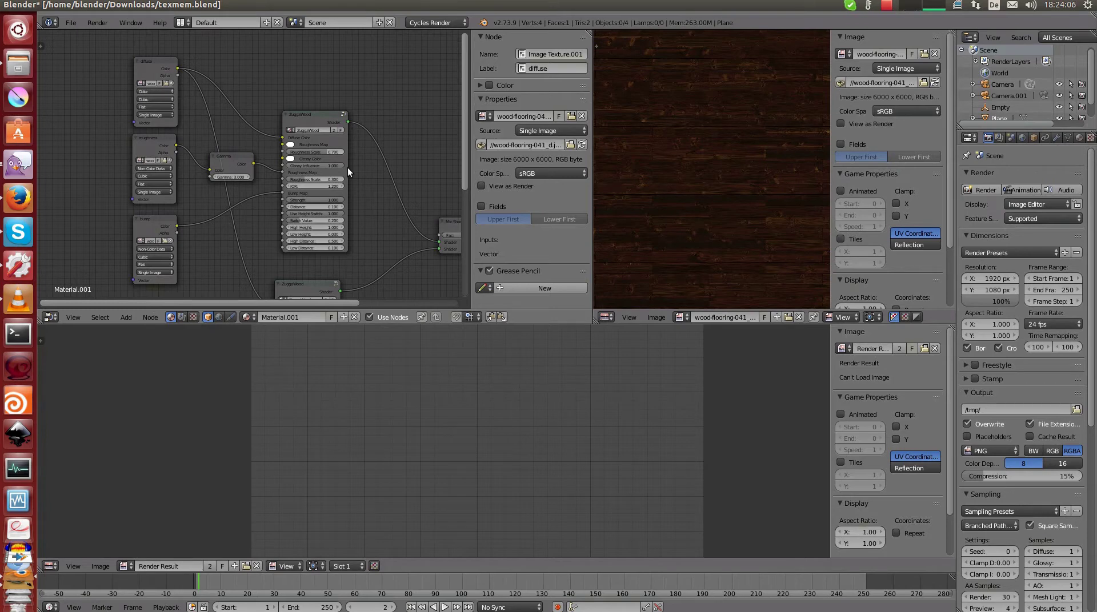
- Zoom in on the diffuse texture and pan the node graph to the diffuse, roughness and bump nodes
scroll(341, 162, up, 1)
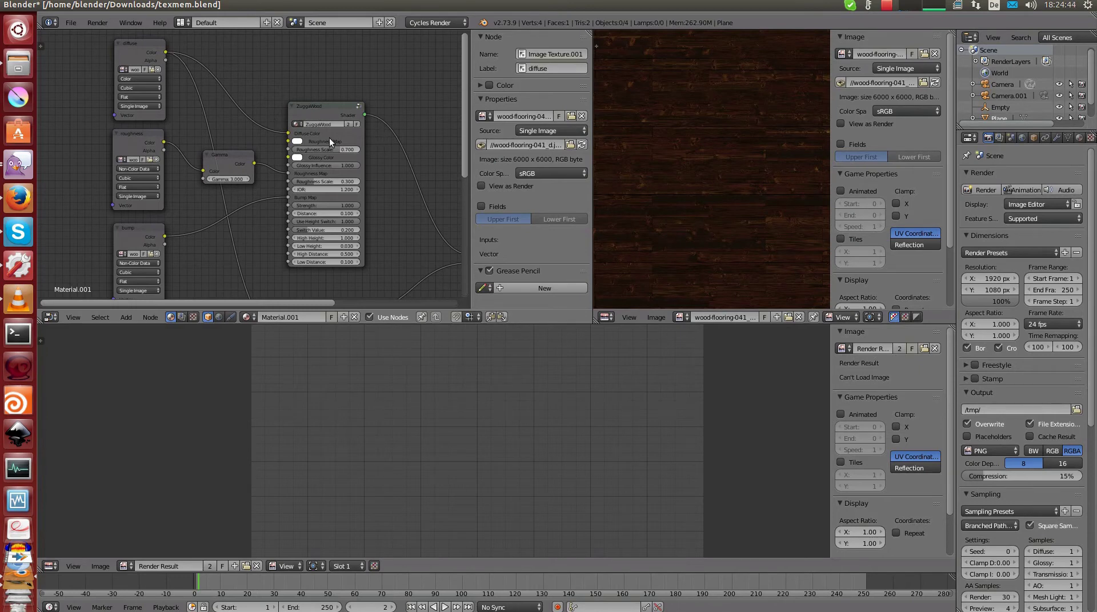
middle_drag(329, 141, 291, 154)
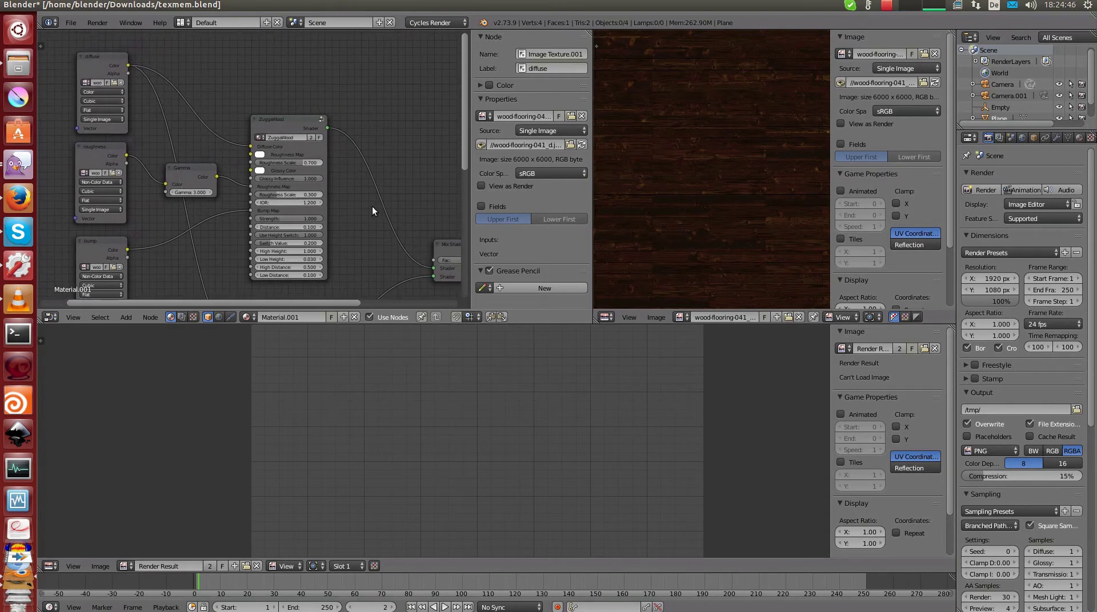
middle_drag(346, 222, 333, 200)
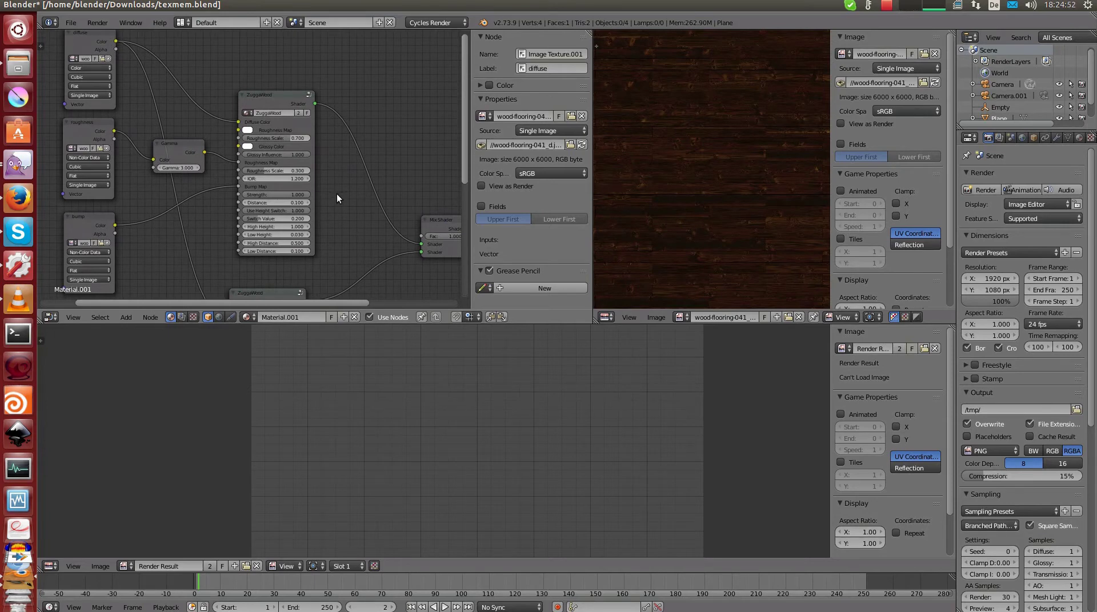
scroll(337, 194, up, 1)
scroll(337, 194, up, 1)
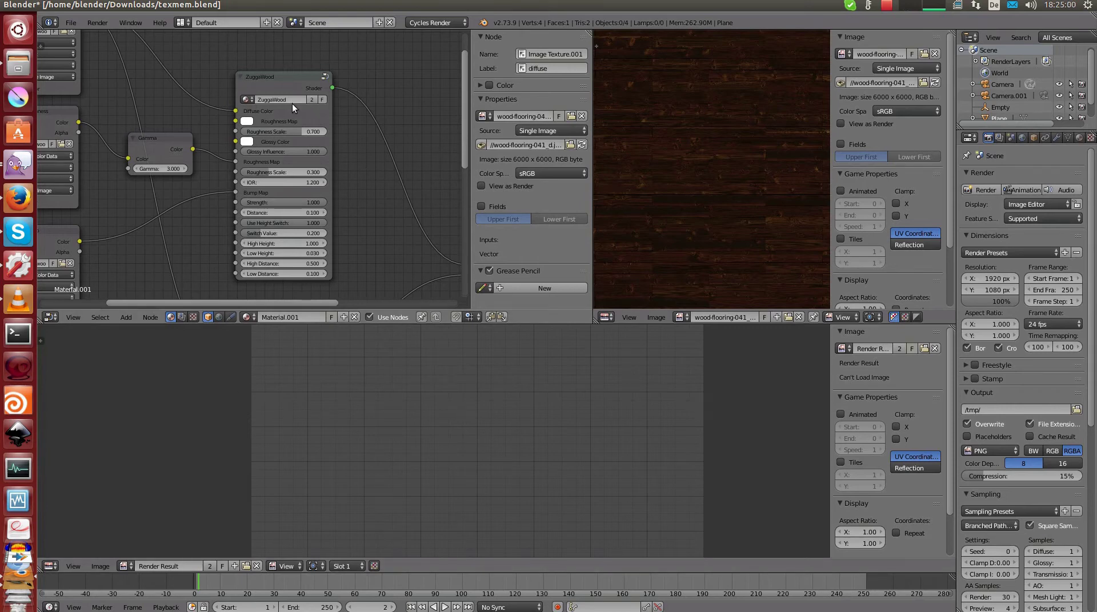
scroll(349, 150, up, 1)
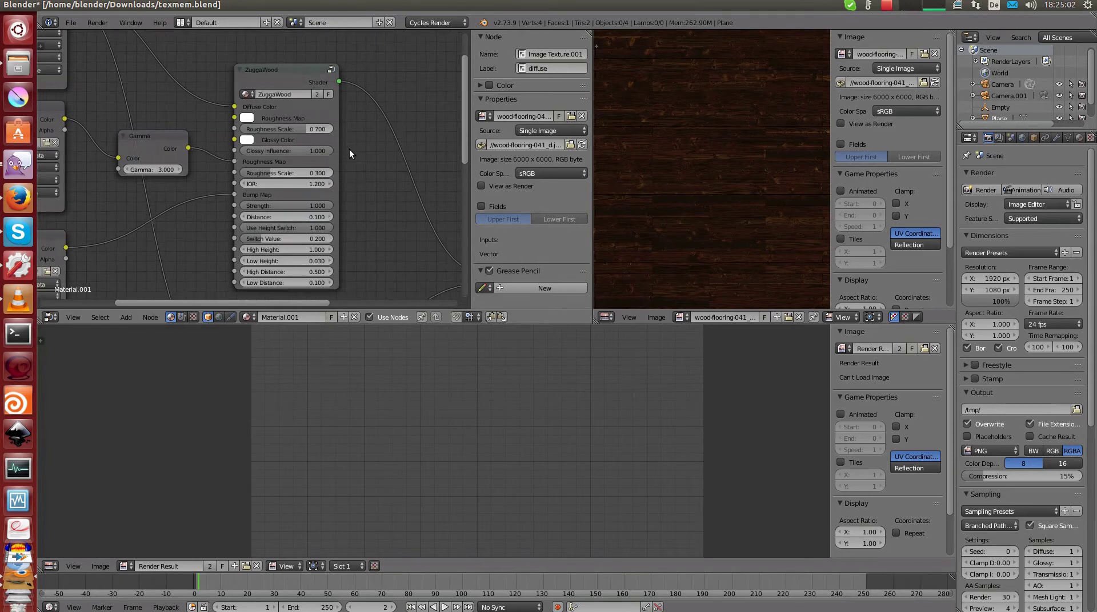
middle_drag(349, 125, 364, 178)
scroll(364, 178, up, 1)
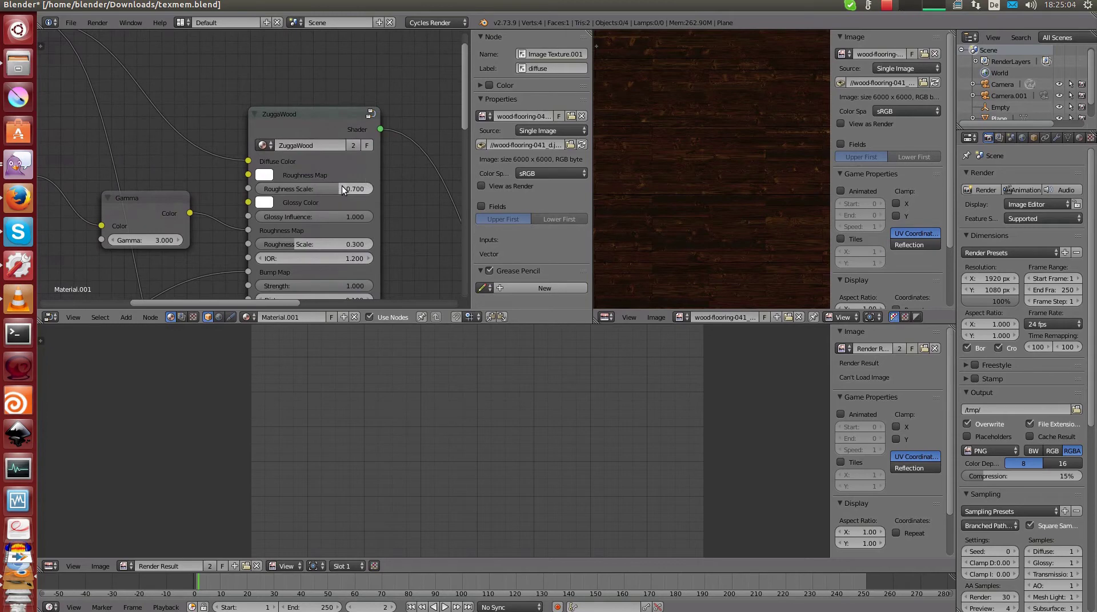
scroll(267, 156, down, 3)
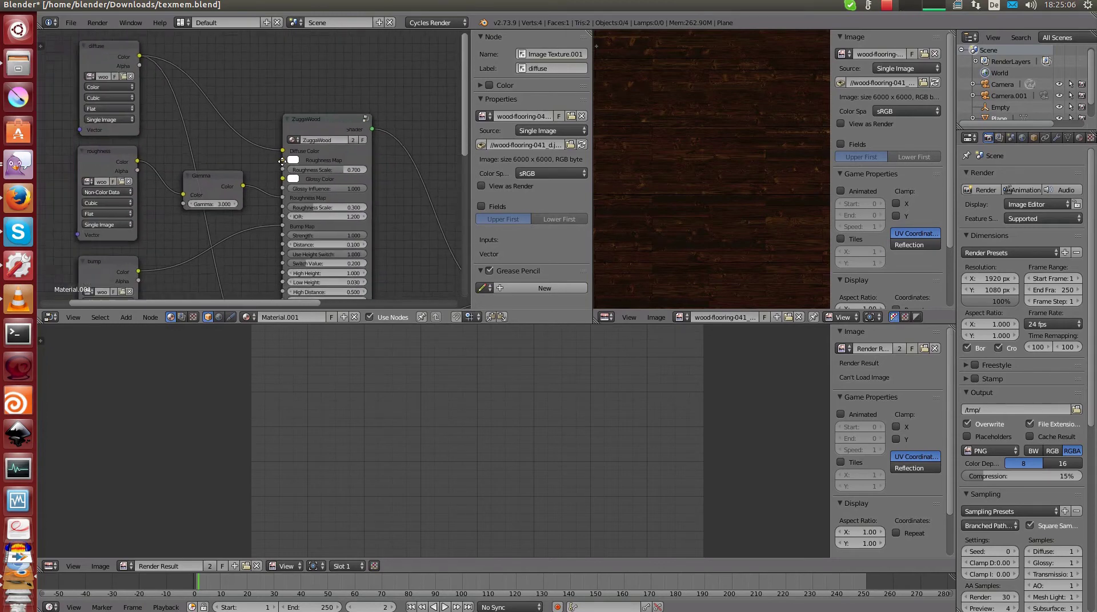
middle_drag(246, 175, 287, 159)
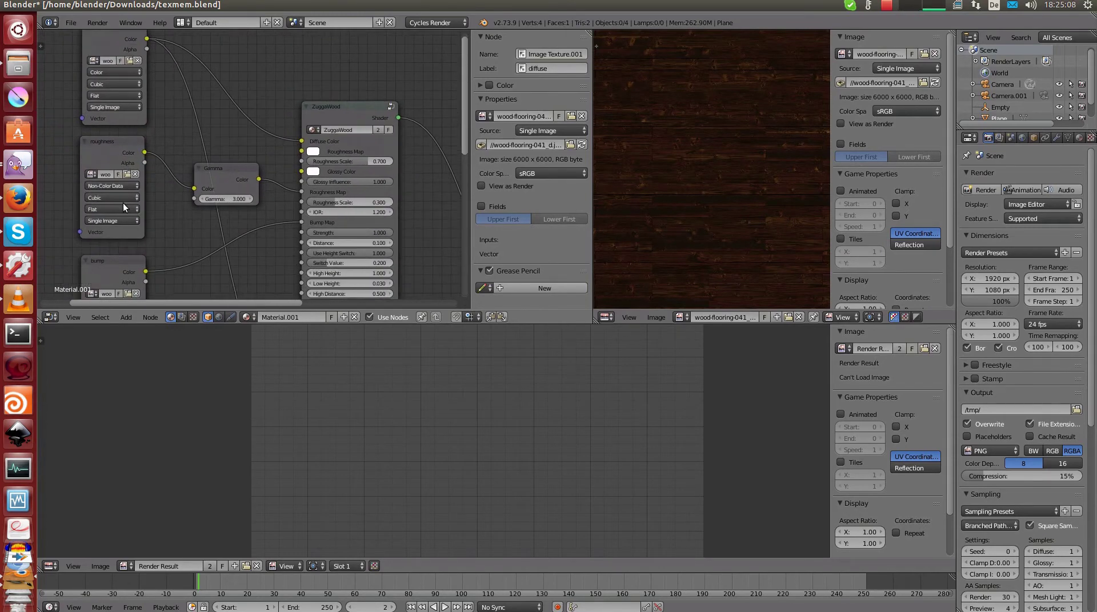
- Zoom and pan the node graph to frame the ZuggaWood group
scroll(122, 203, up, 1)
scroll(124, 147, down, 1)
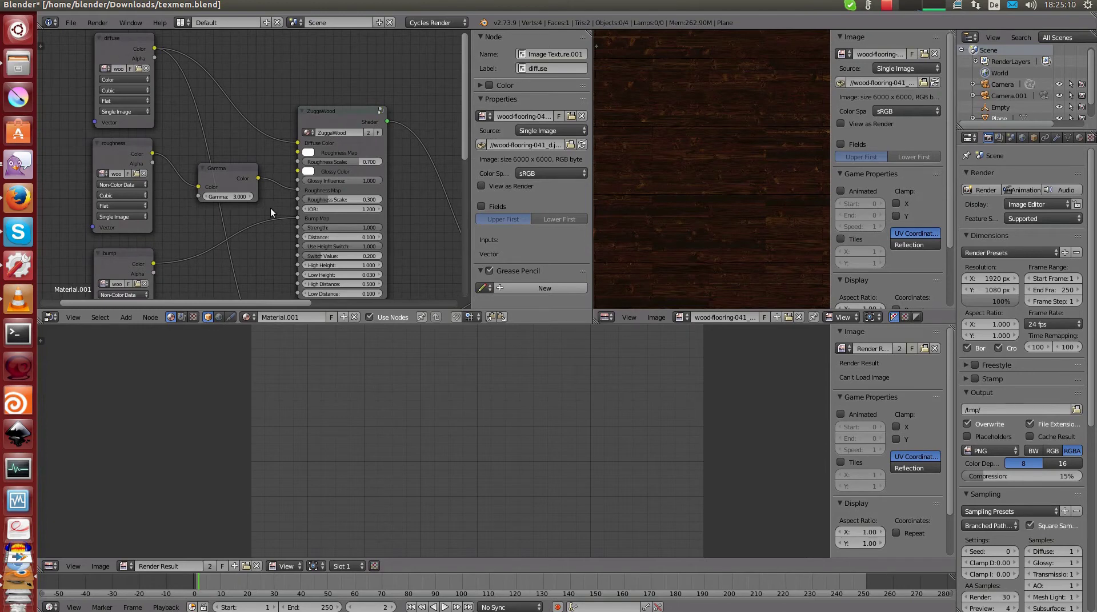
middle_drag(318, 164, 312, 139)
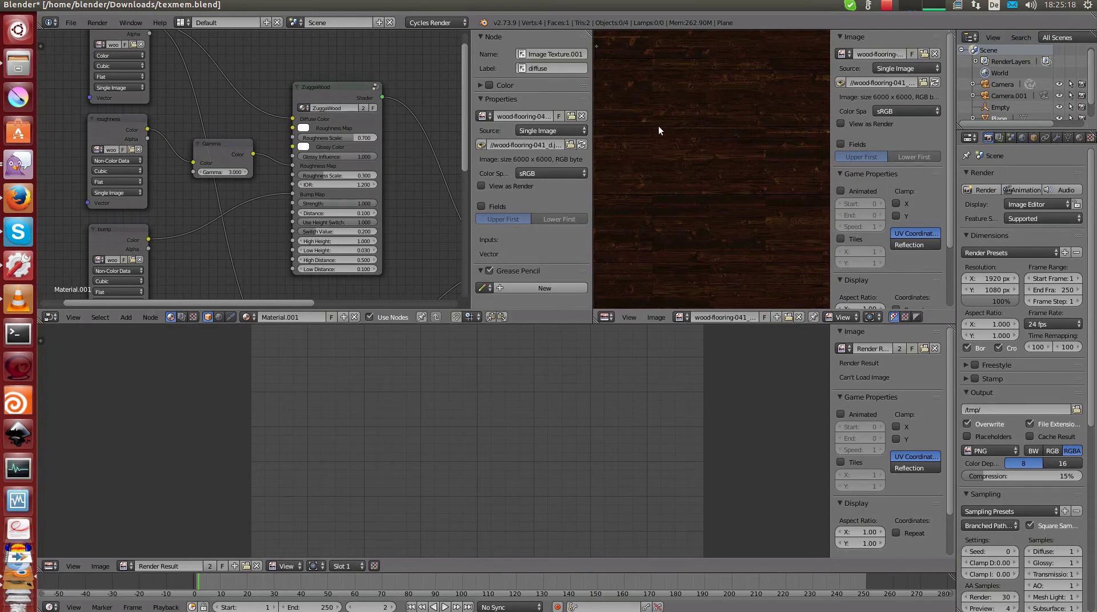
scroll(709, 173, up, 3)
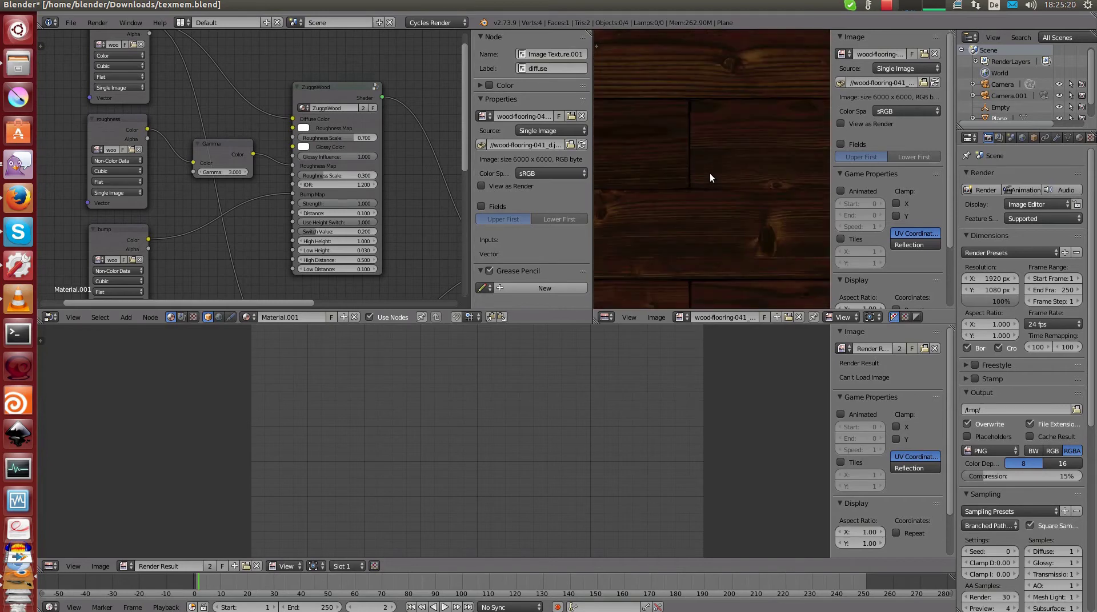
scroll(709, 173, down, 3)
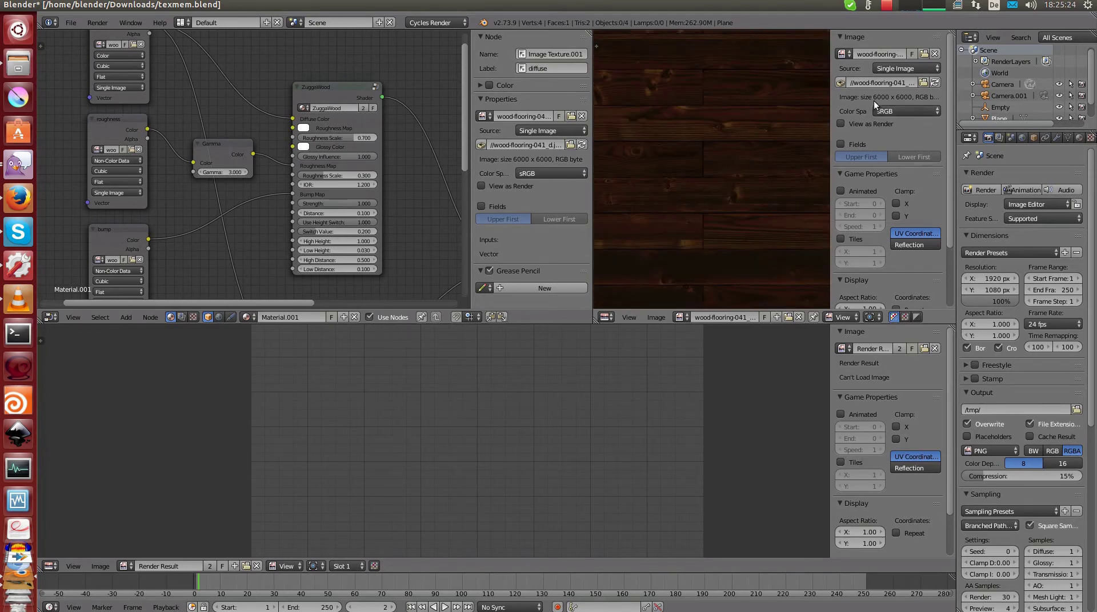
scroll(708, 131, down, 3)
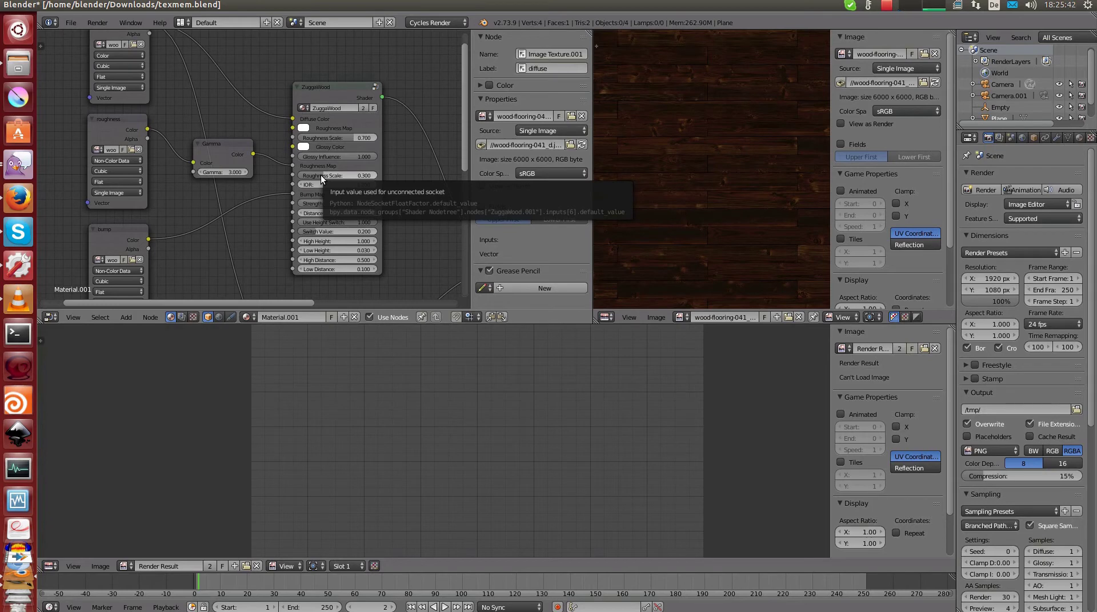
scroll(323, 174, down, 1)
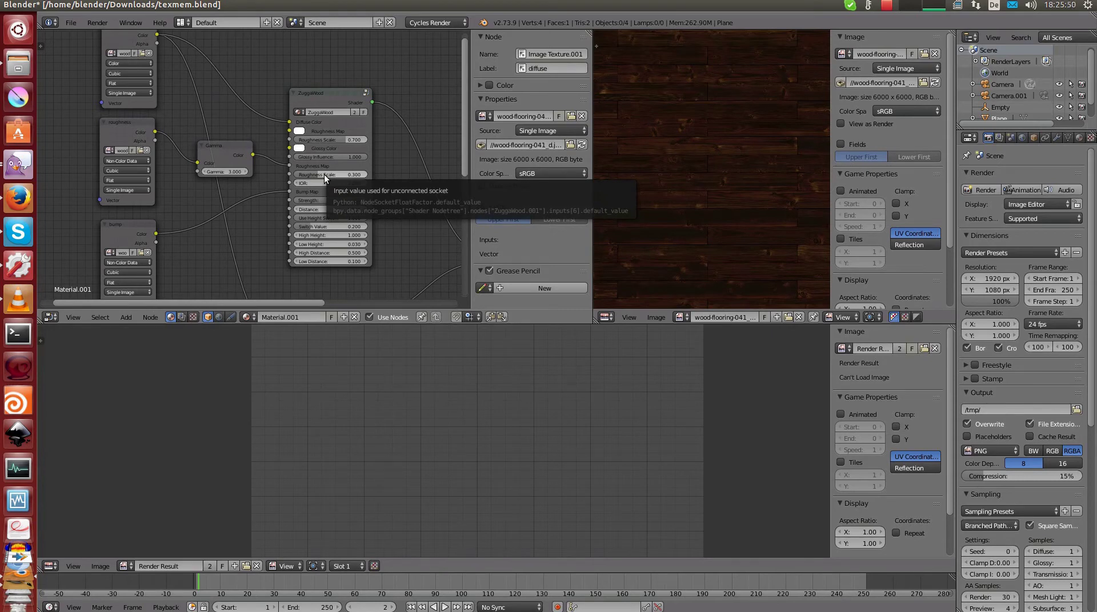
middle_drag(363, 119, 287, 105)
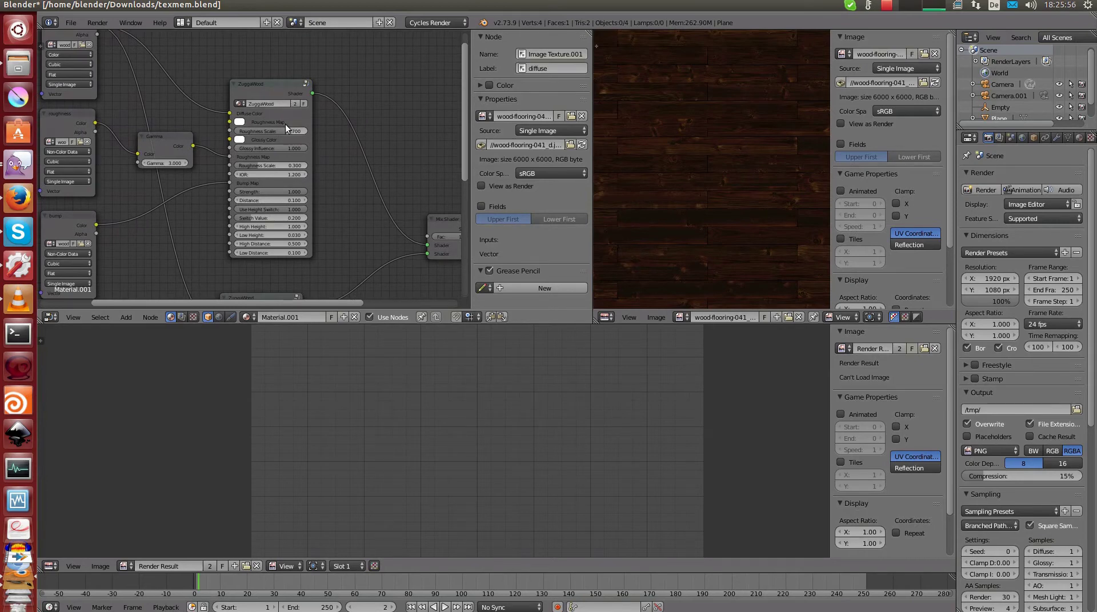
middle_drag(285, 124, 308, 121)
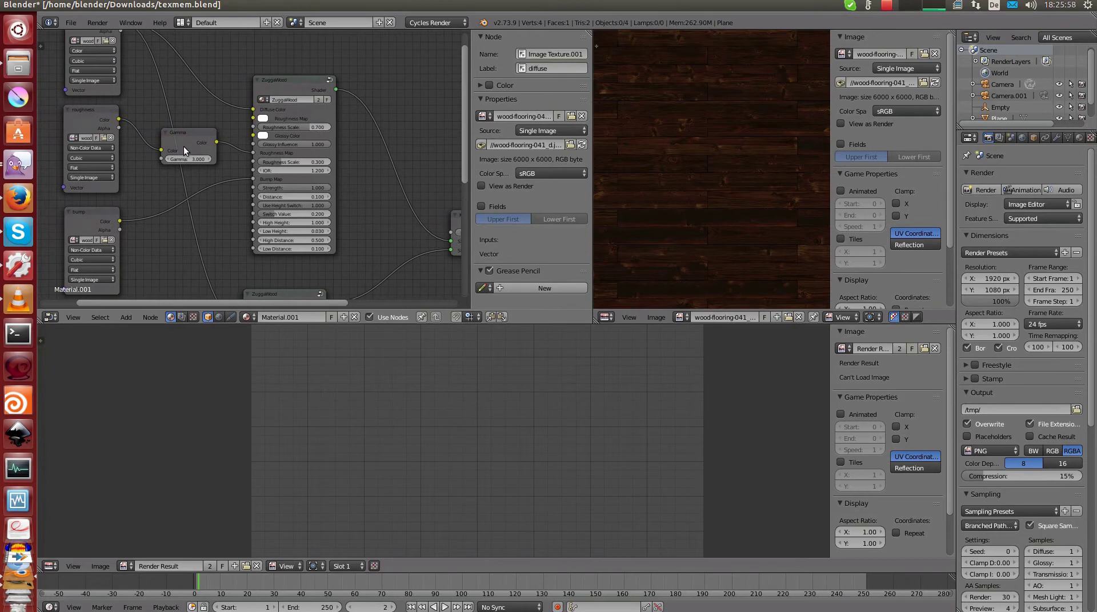
middle_drag(183, 146, 198, 157)
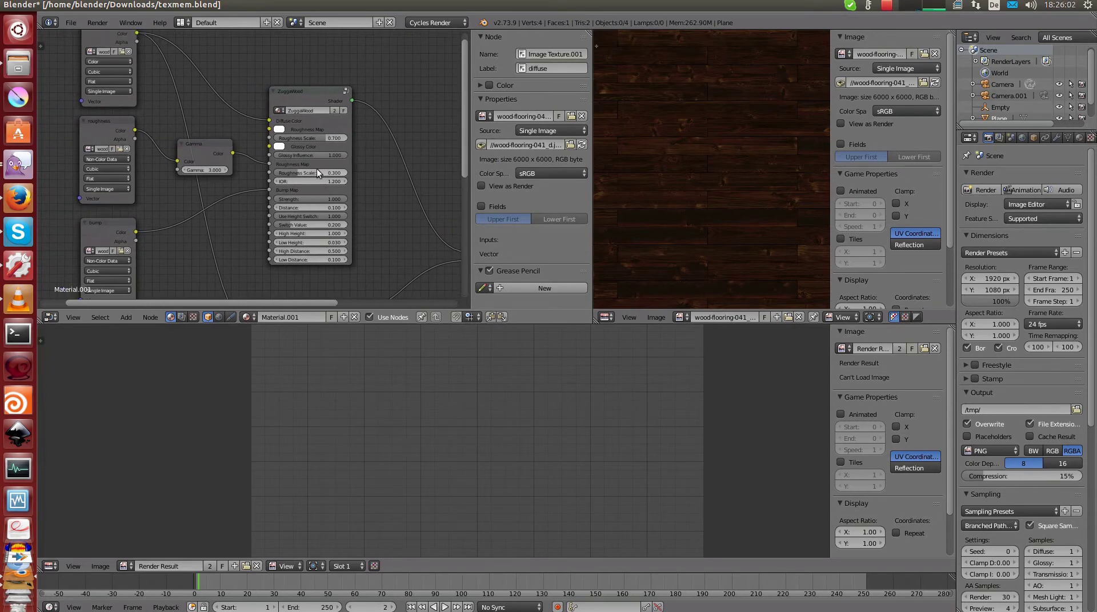
- Maximize the wood-flooring-041_d.jpg view, sample plank pixel colours, and list the loaded images
key(shift+space)
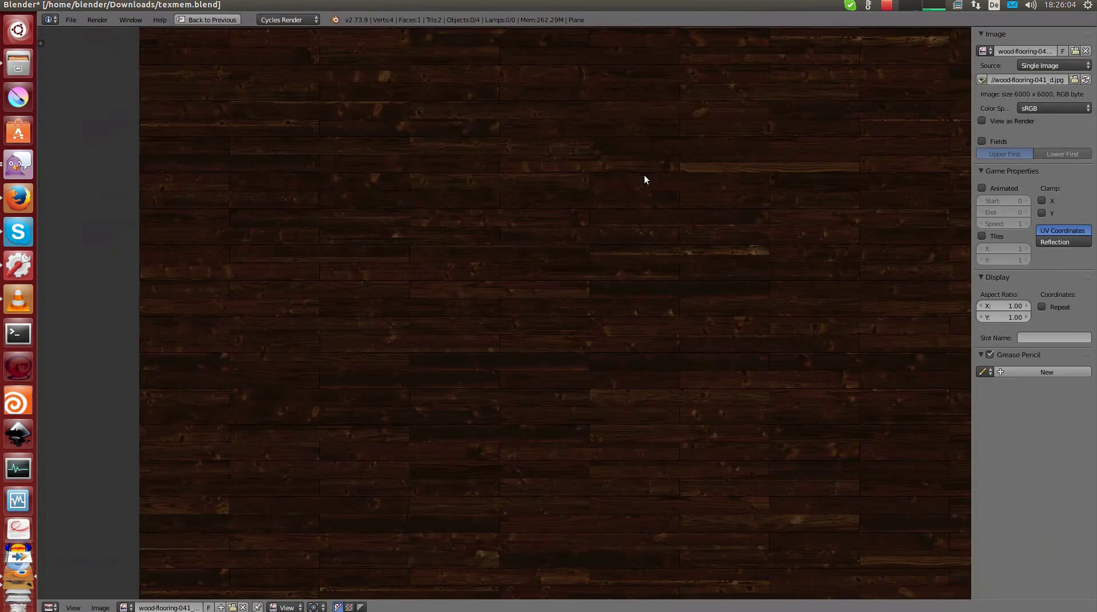
middle_drag(649, 296, 560, 237)
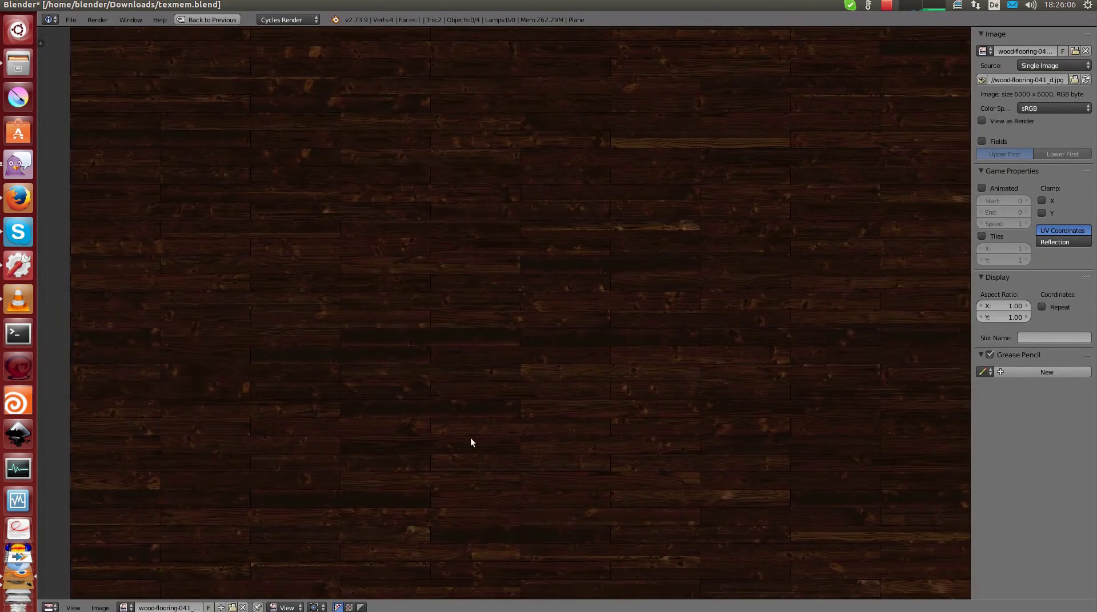
mouse_move(374, 365)
mouse_down()
mouse_move(331, 382)
mouse_move(390, 361)
mouse_up()
click(382, 362)
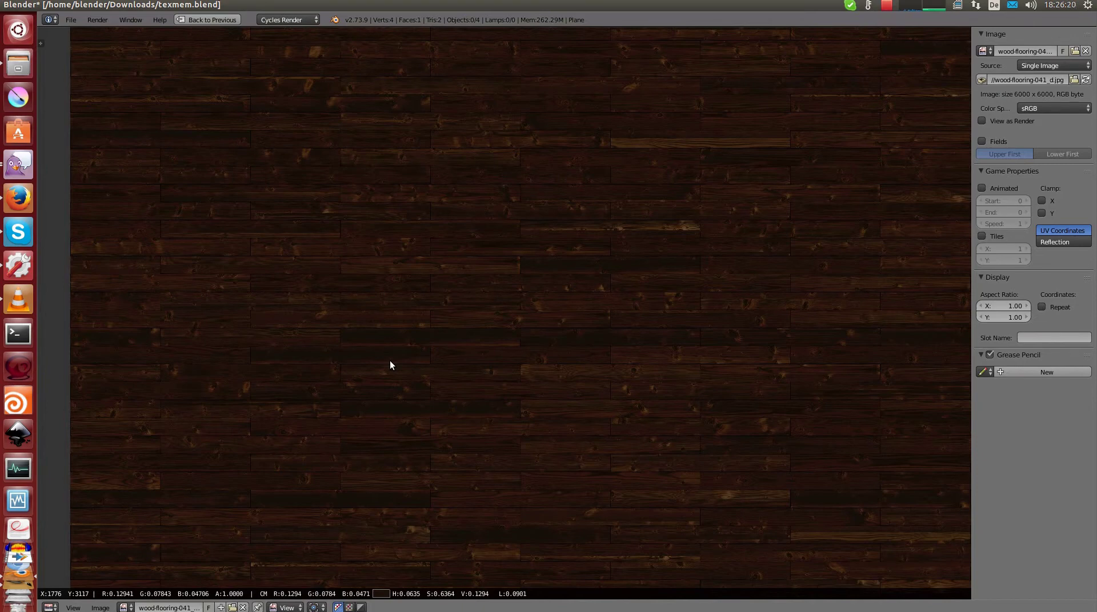
mouse_move(390, 365)
mouse_down()
mouse_move(541, 324)
mouse_move(478, 492)
mouse_up()
scroll(524, 368, down, 1)
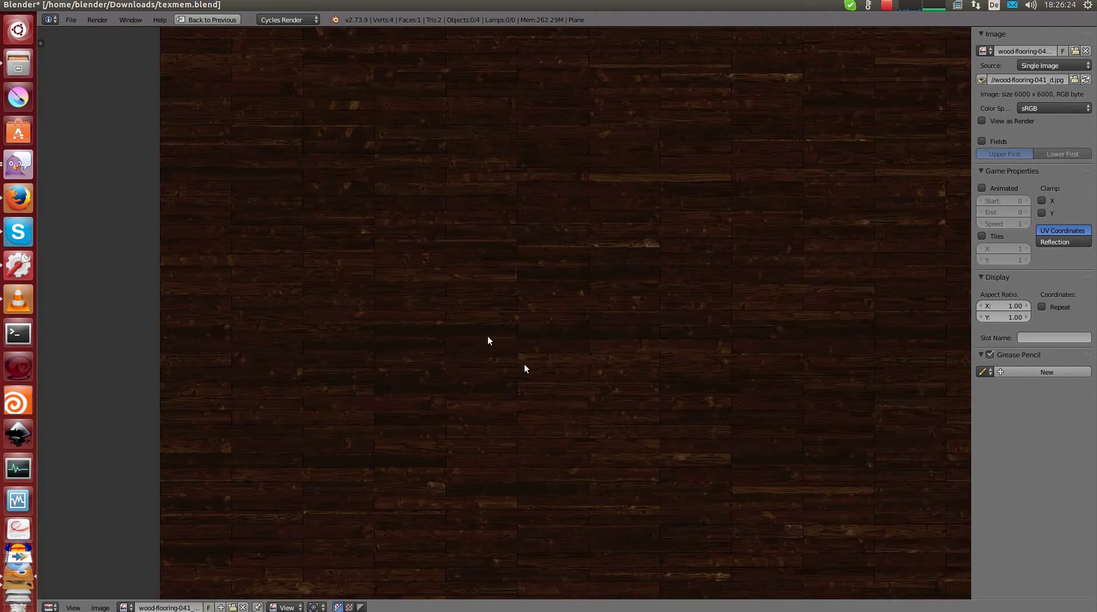
click(124, 607)
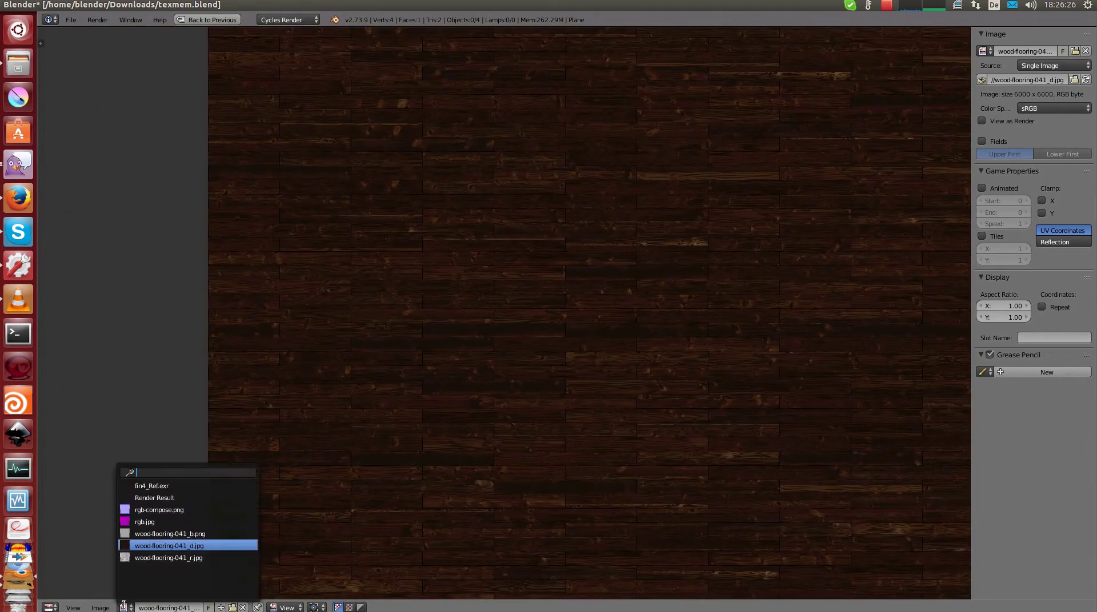
- Display wood-flooring-041_b.png and sample its bump pixel values
click(199, 537)
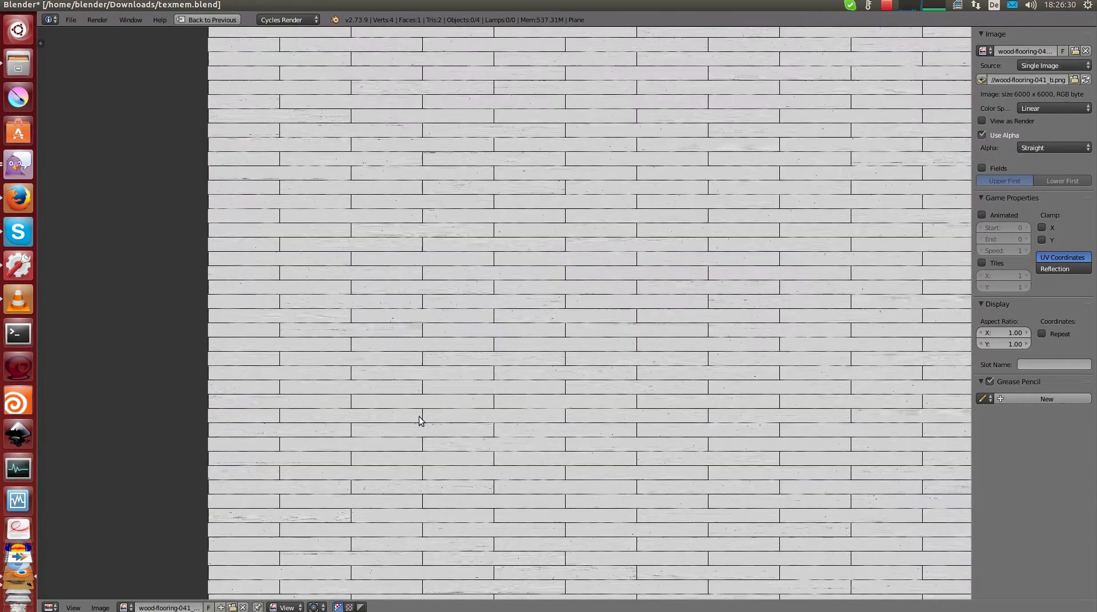
scroll(521, 331, up, 4)
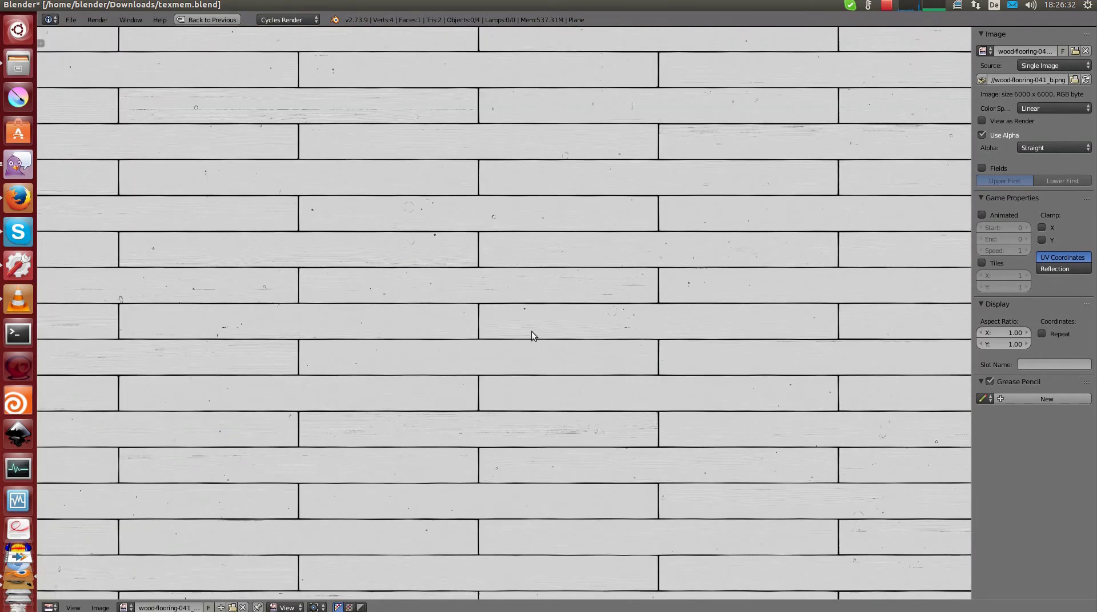
click(531, 330)
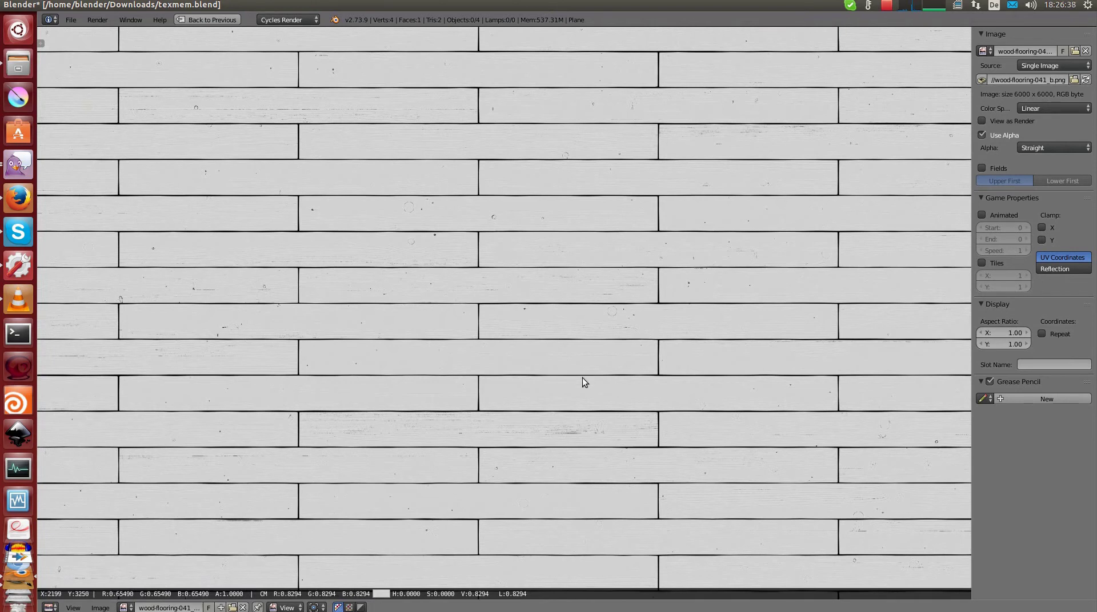
drag(582, 378, 474, 321)
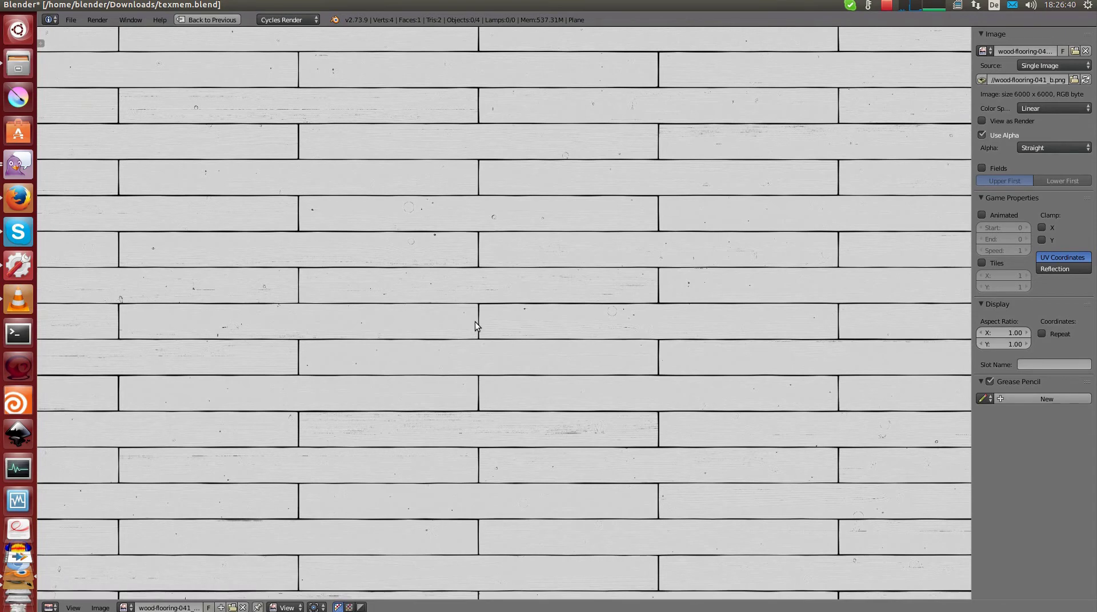
- Show wood-flooring-041_r.jpg, sample its roughness values, then restore the multi-panel layout
click(125, 607)
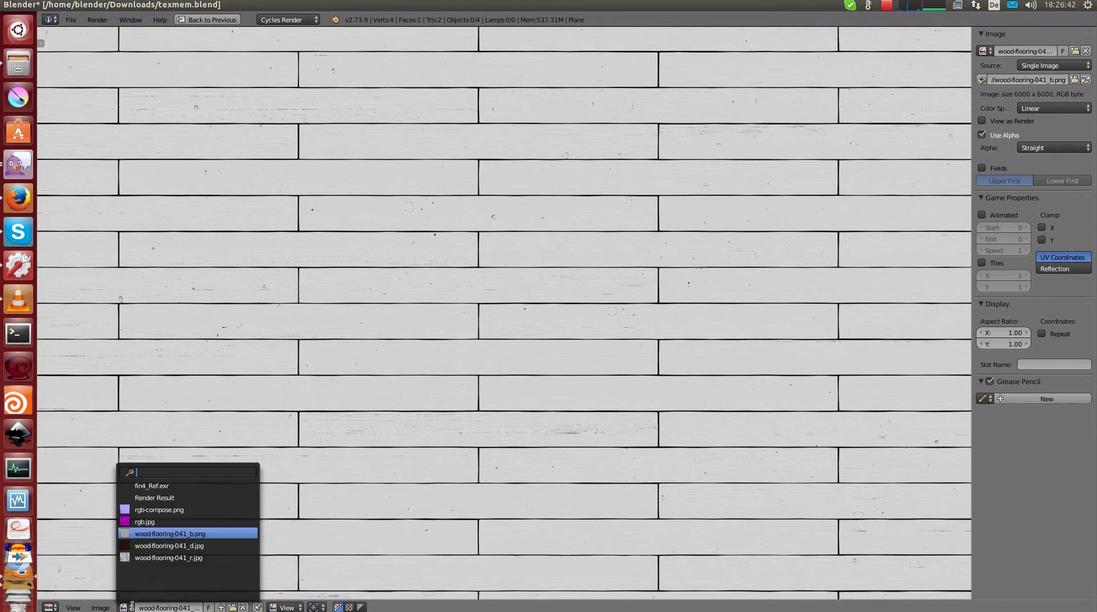
click(233, 558)
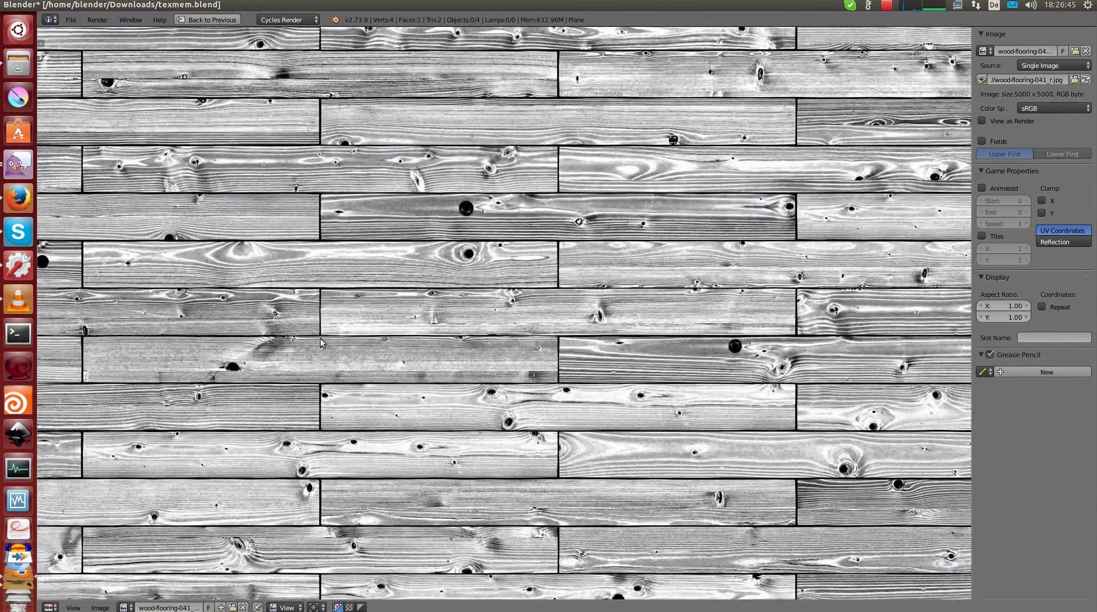
drag(320, 339, 657, 328)
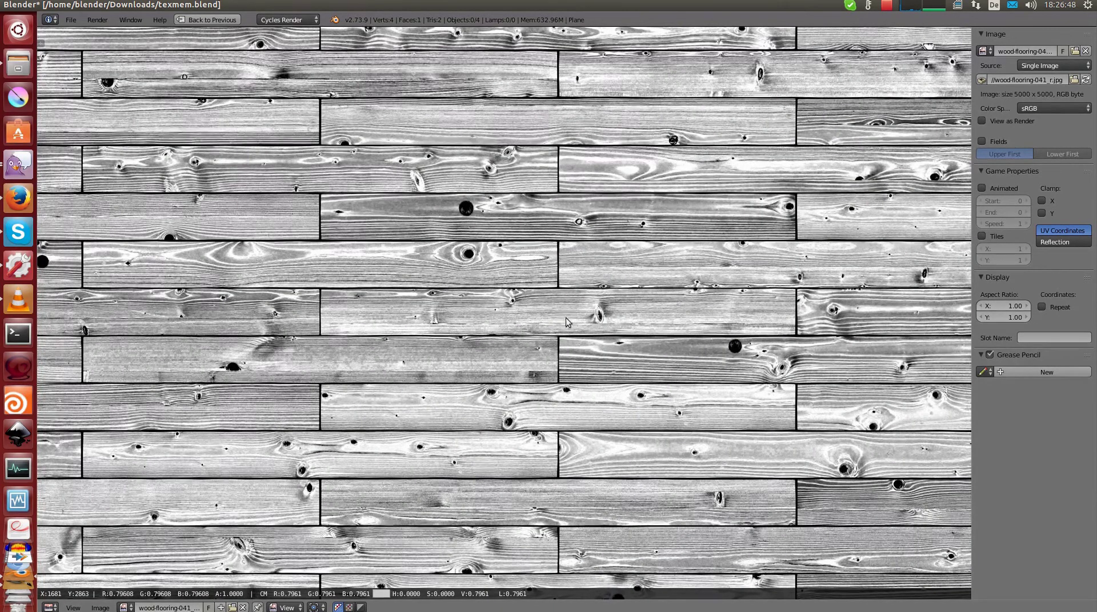
scroll(489, 438, down, 2)
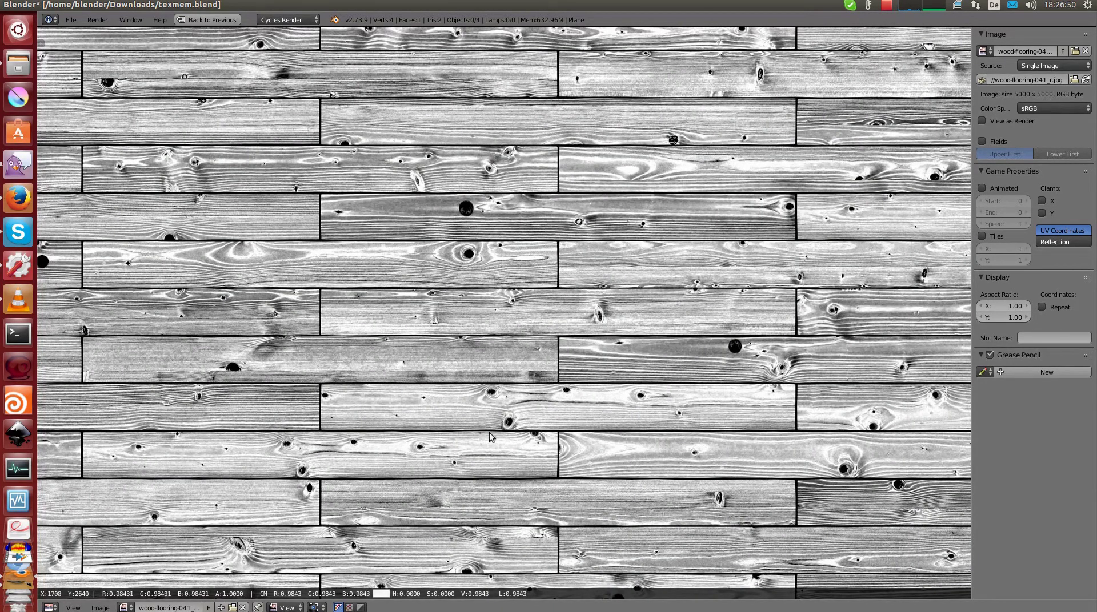
drag(657, 331, 318, 367)
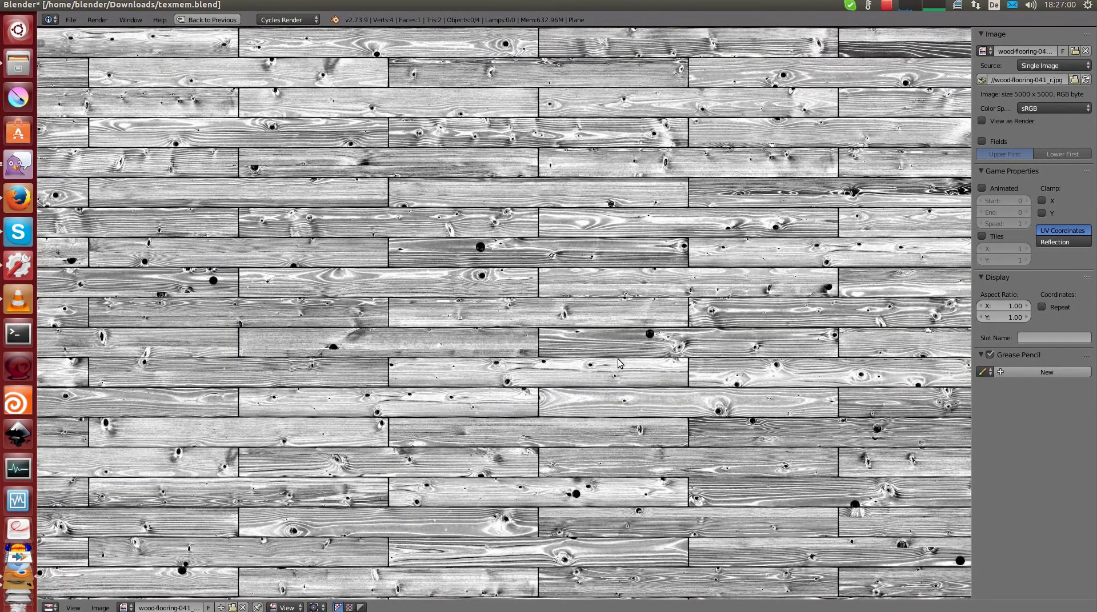
scroll(571, 366, down, 1)
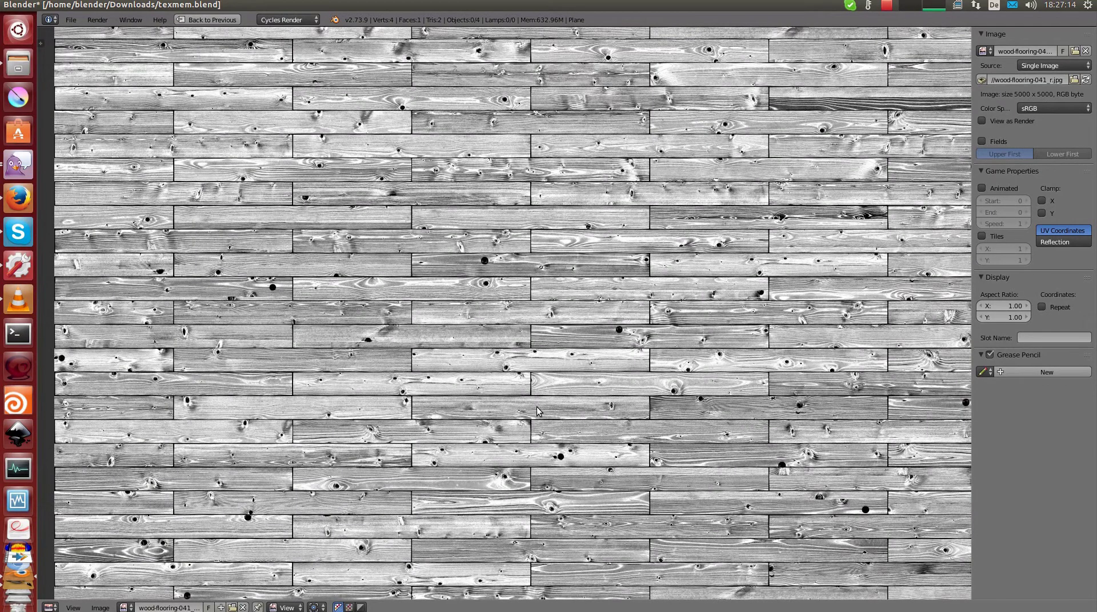
key(ctrl+space)
scroll(287, 163, up, 2)
- Maximize the node editor and inspect the ZuggaWood Bump Map inputs, Mix Shader and Material Output
scroll(341, 220, up, 2)
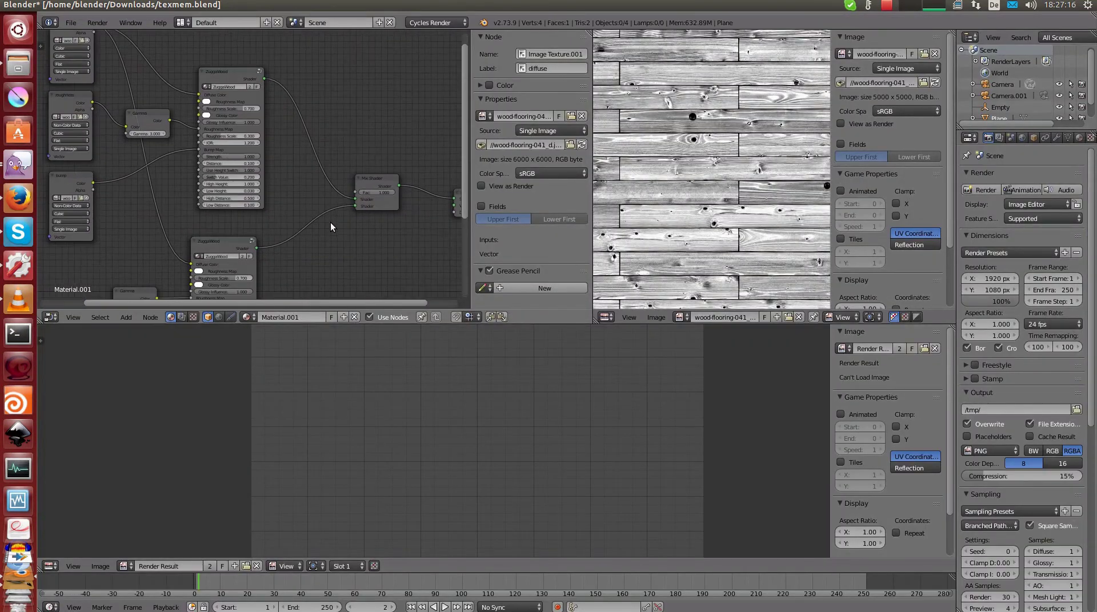
key(ctrl+space)
scroll(354, 292, up, 2)
scroll(434, 346, up, 1)
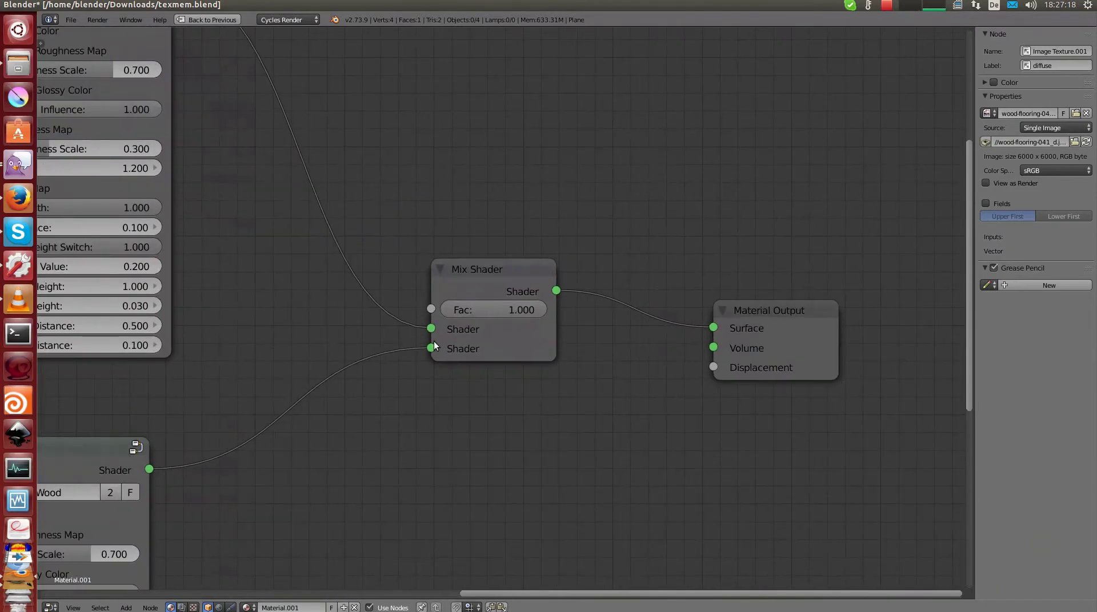
scroll(396, 347, left, 5)
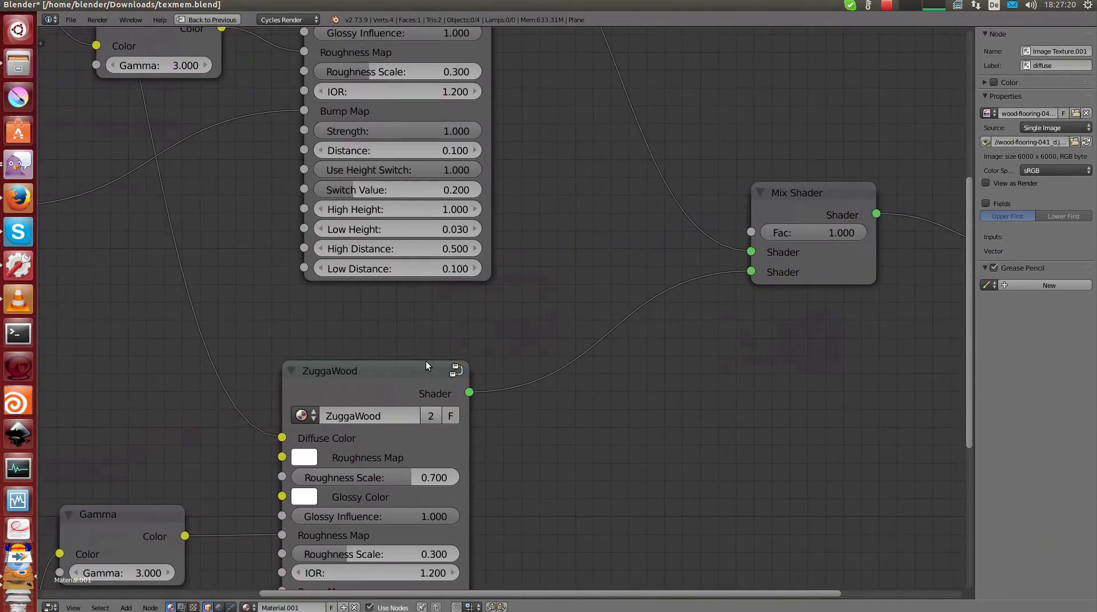
scroll(376, 422, up, 1)
scroll(372, 446, up, 1)
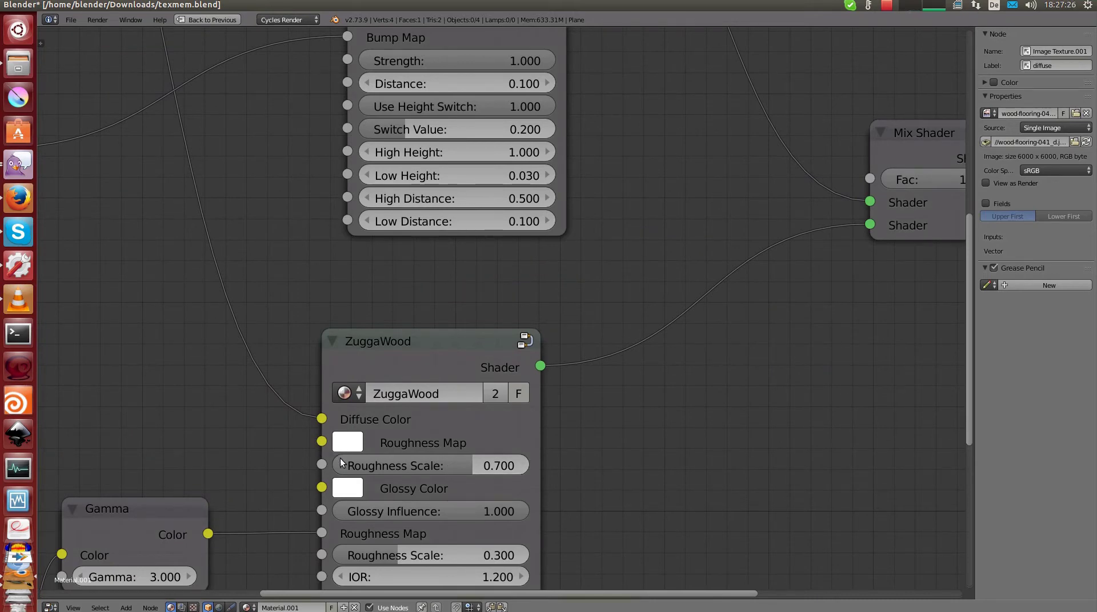
scroll(341, 454, down, 2)
middle_drag(481, 491, 461, 302)
scroll(461, 303, up, 1)
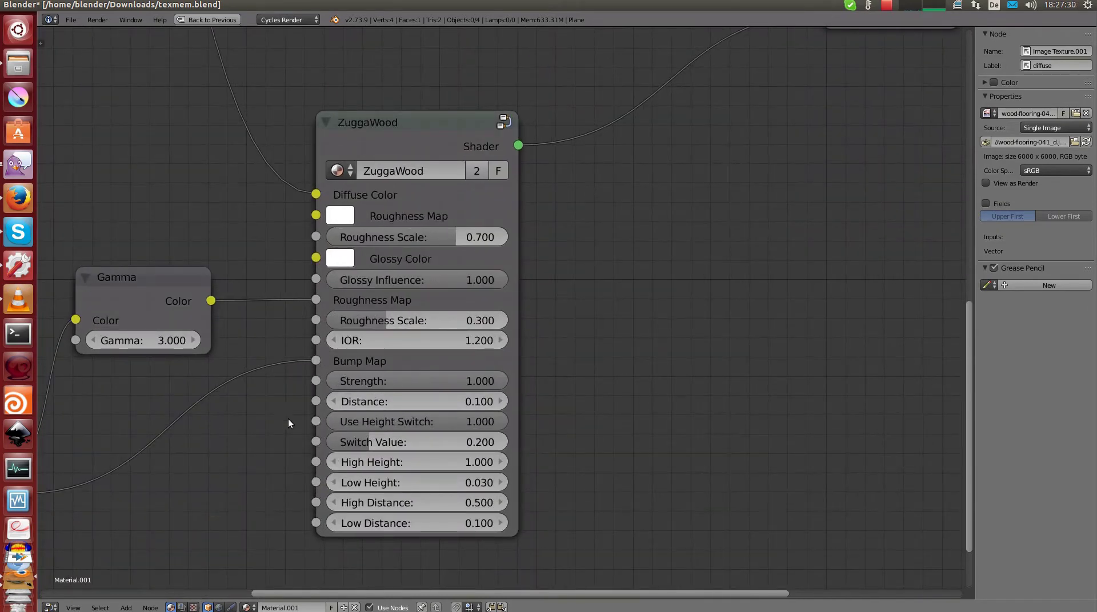
scroll(375, 400, down, 1)
middle_drag(690, 494, 462, 351)
- Zoom and pan to inspect the upper ZuggaWood group and the image texture nodes
scroll(462, 350, up, 2)
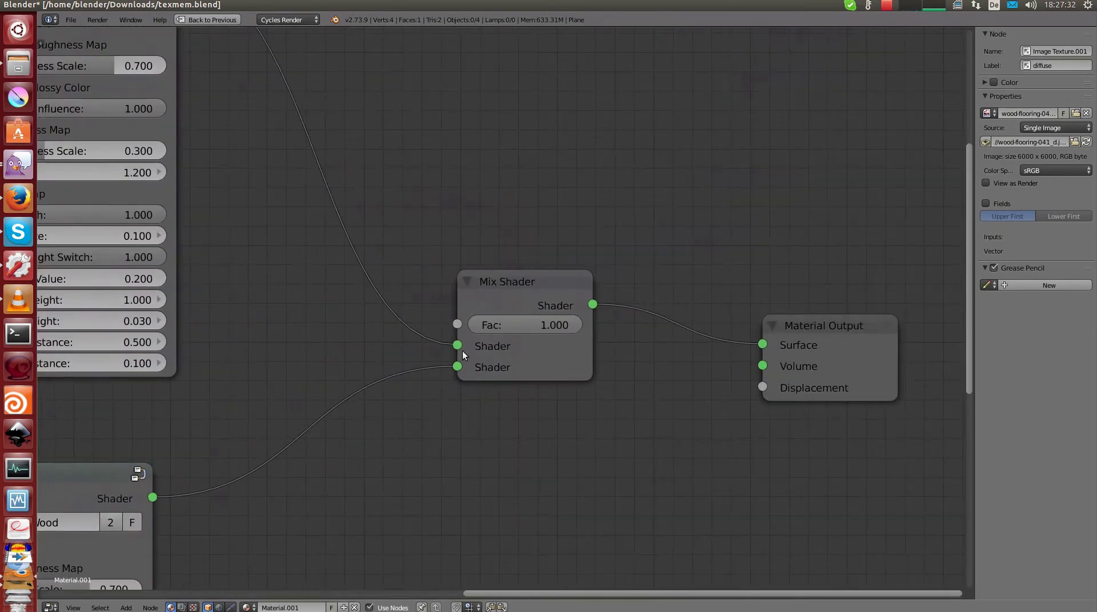
scroll(464, 306, down, 1)
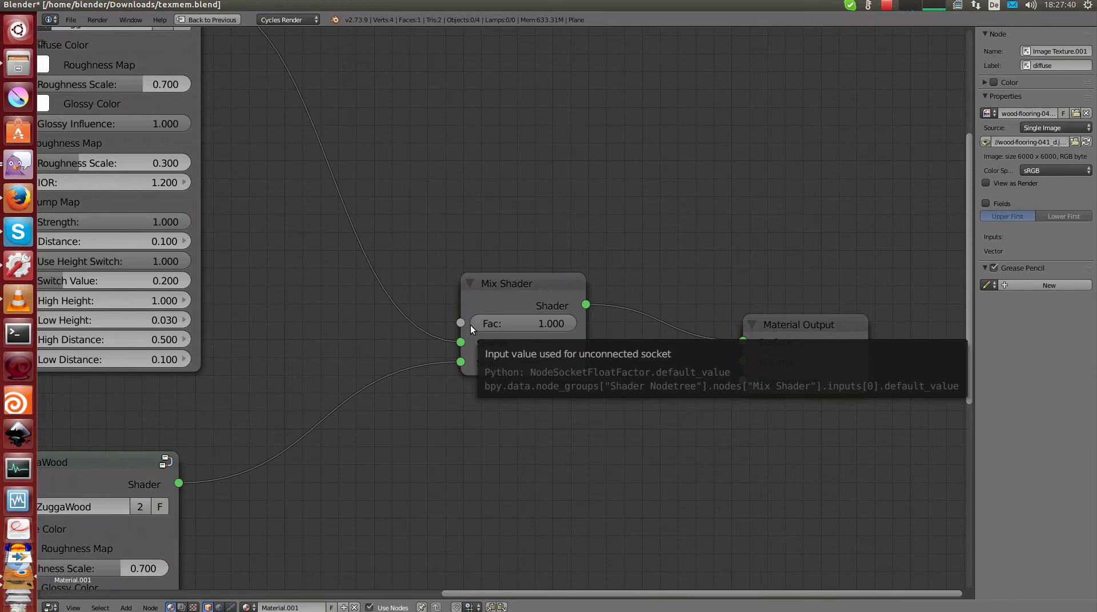
scroll(471, 324, down, 1)
scroll(447, 352, down, 1)
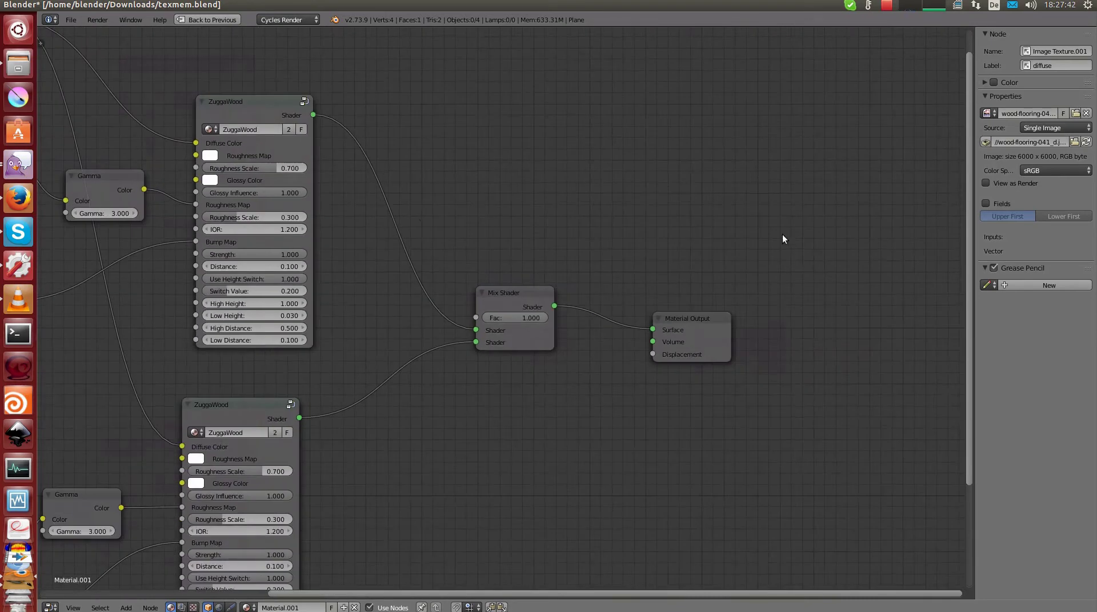
mouse_move(422, 343)
middle_down()
mouse_move(672, 277)
mouse_move(499, 399)
middle_up()
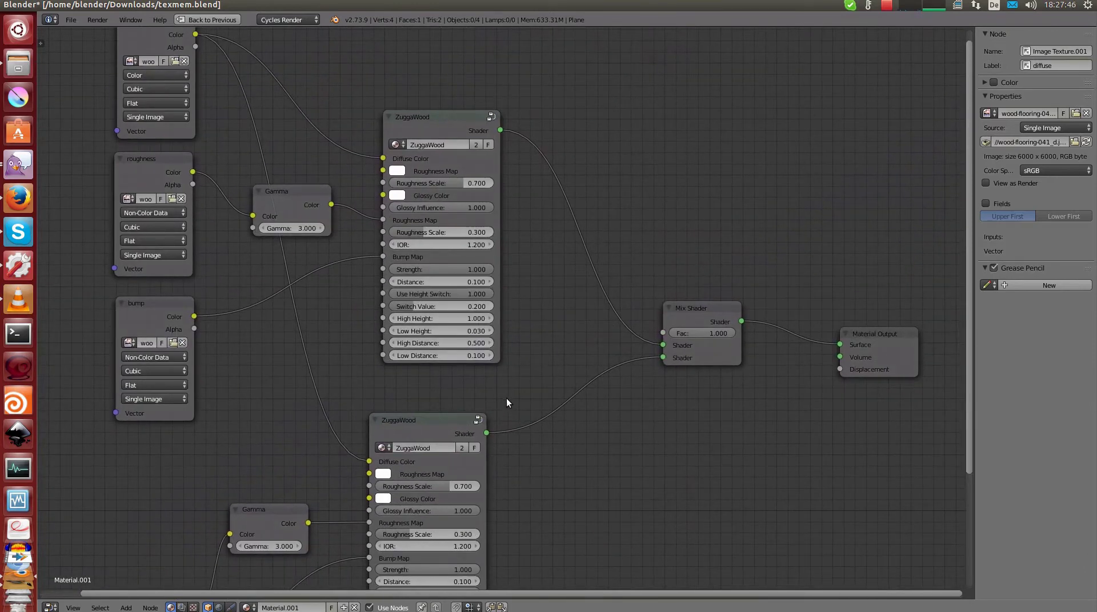
scroll(506, 402, down, 1)
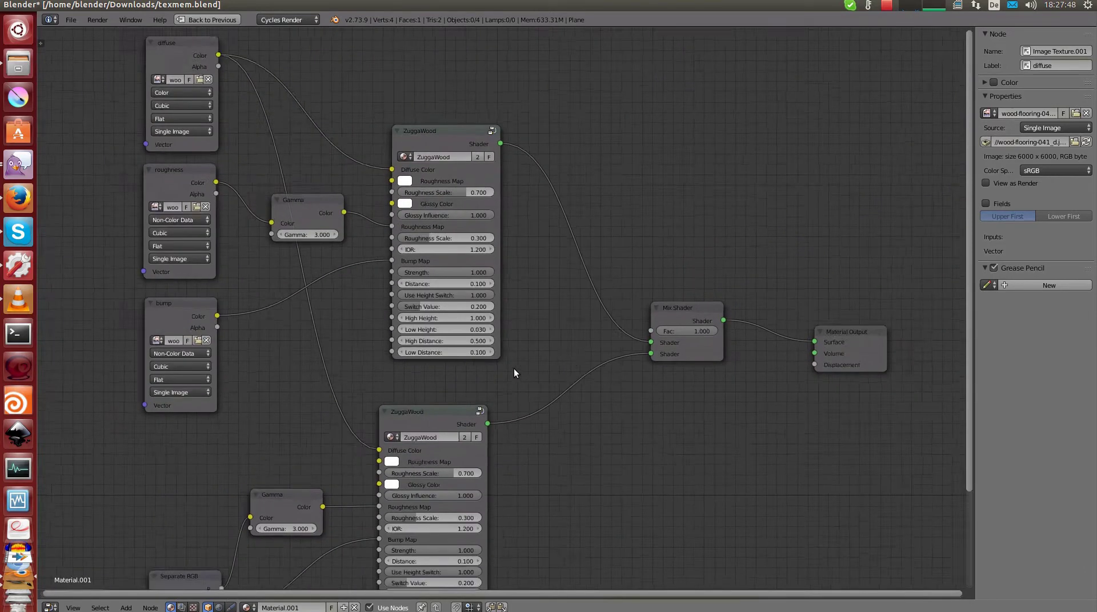
scroll(561, 366, down, 1)
middle_drag(736, 356, 672, 324)
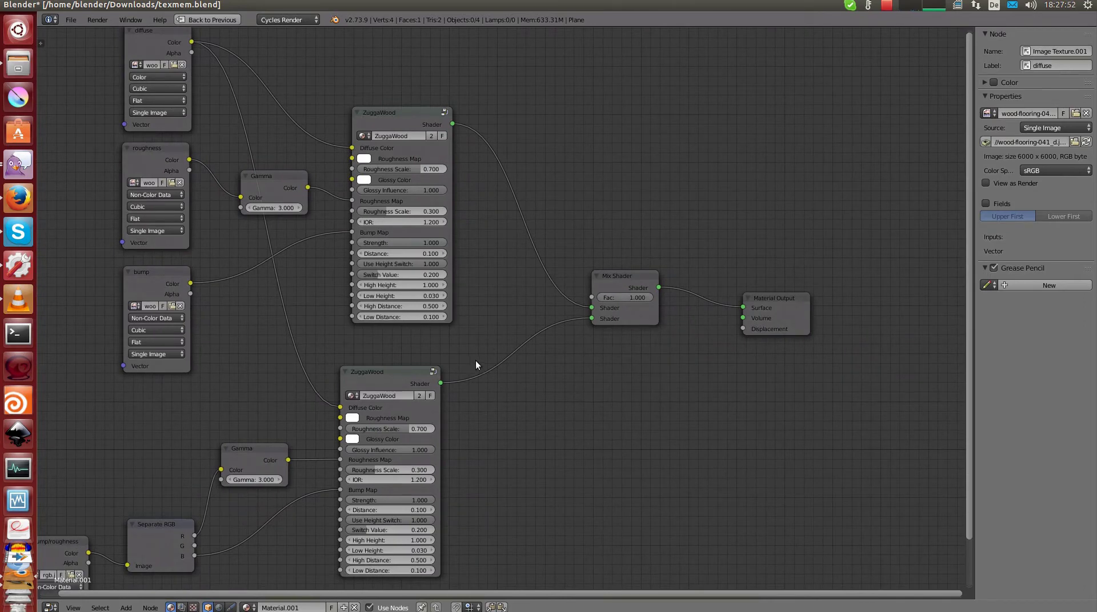
scroll(480, 359, down, 1)
scroll(502, 361, down, 1)
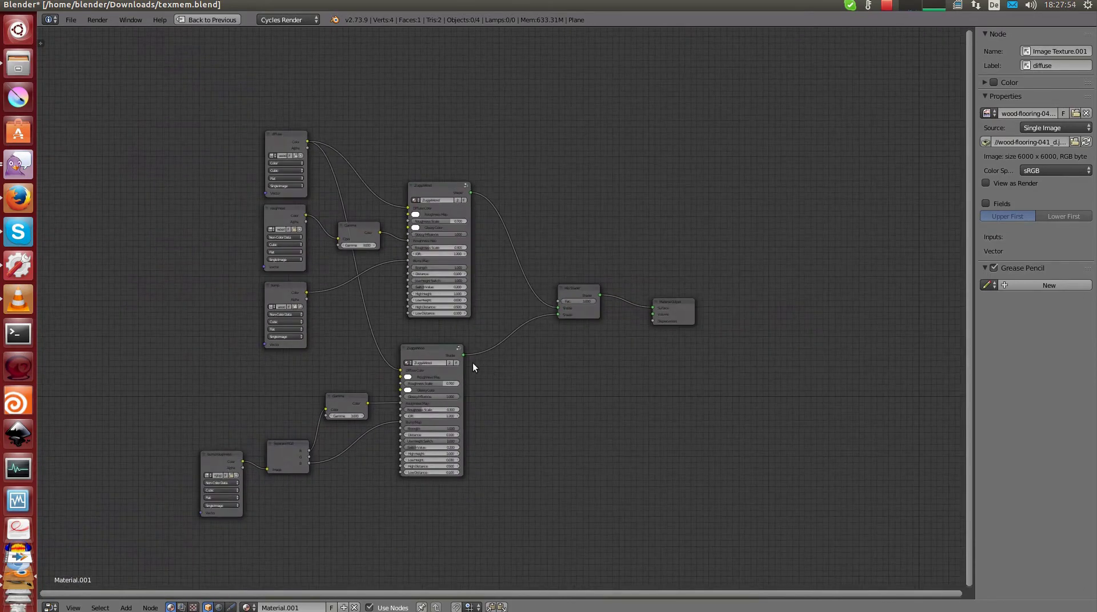
scroll(480, 400, up, 2)
scroll(484, 434, down, 1)
scroll(482, 437, down, 1)
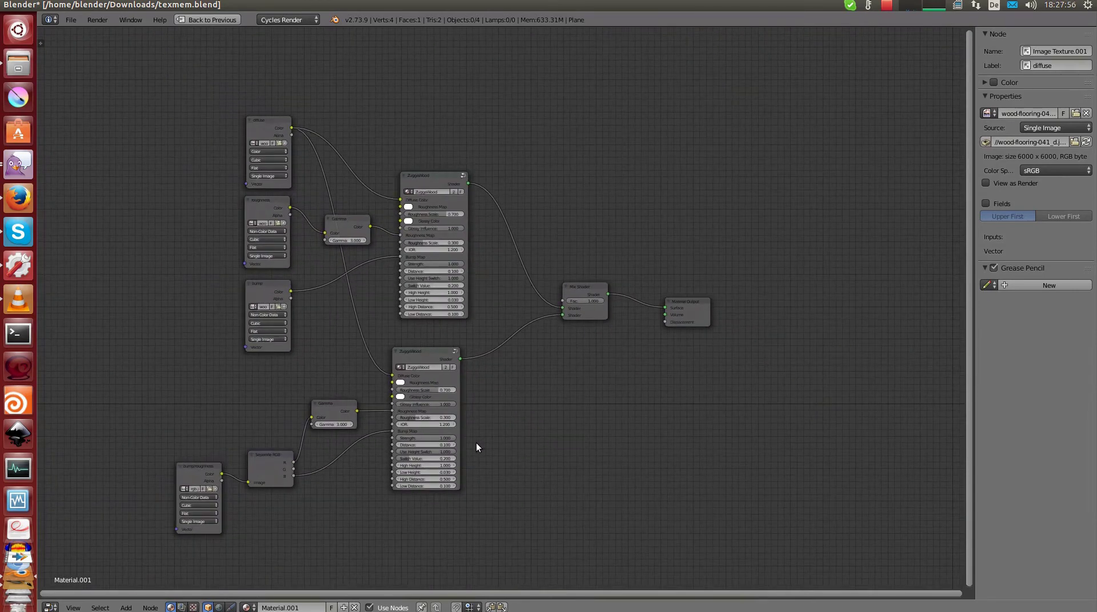
scroll(601, 450, down, 1)
- Restore the multi-panel layout and pan the wood texture preview to other planks
click(197, 20)
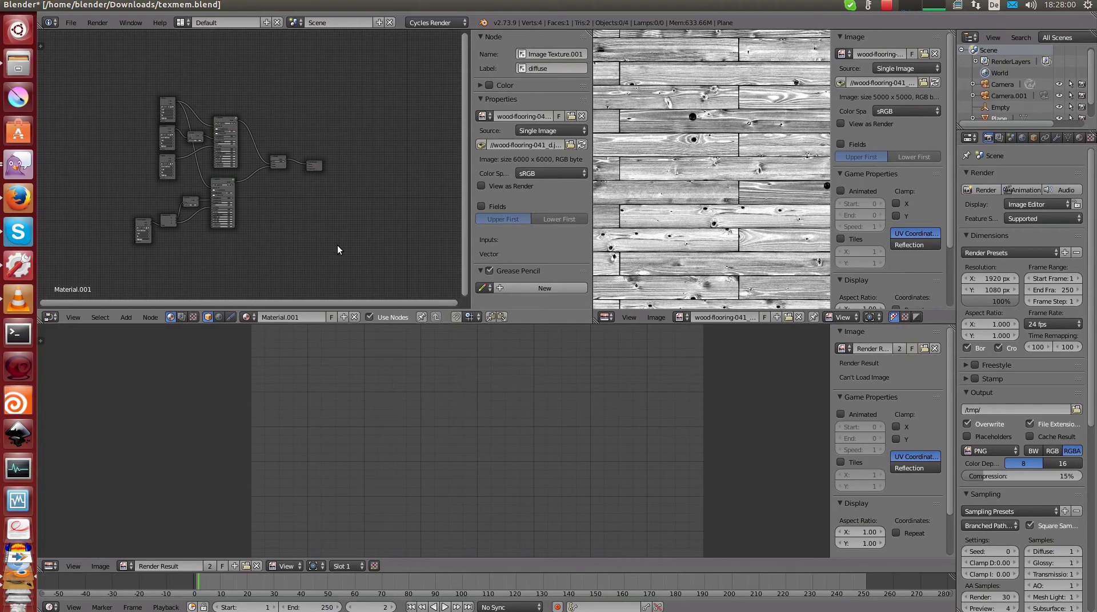
scroll(338, 248, up, 2)
key(ctrl+space)
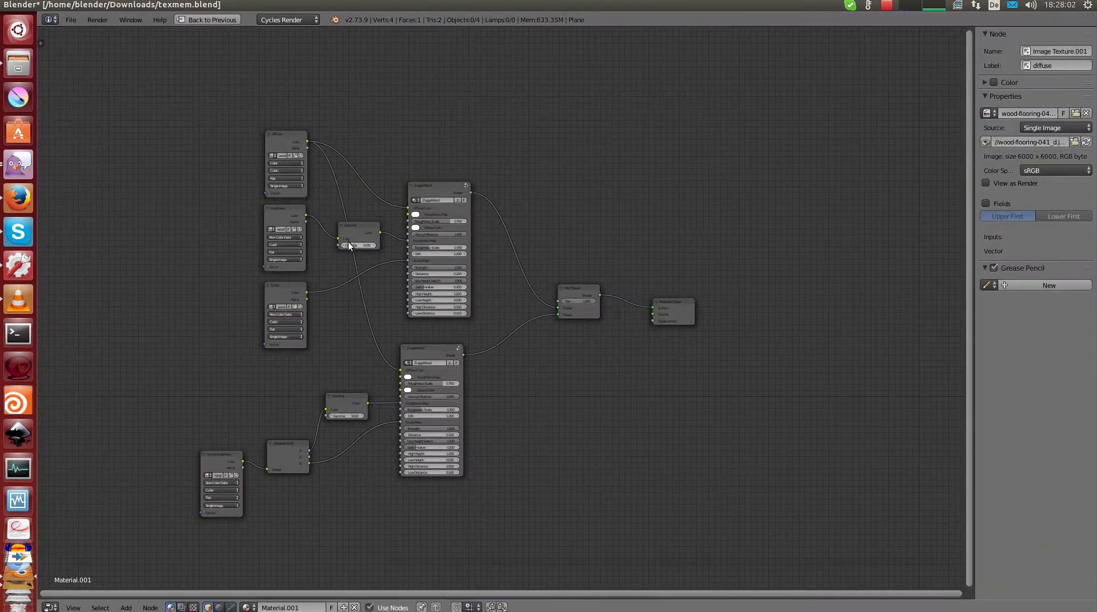
key(ctrl+space)
middle_drag(689, 229, 687, 183)
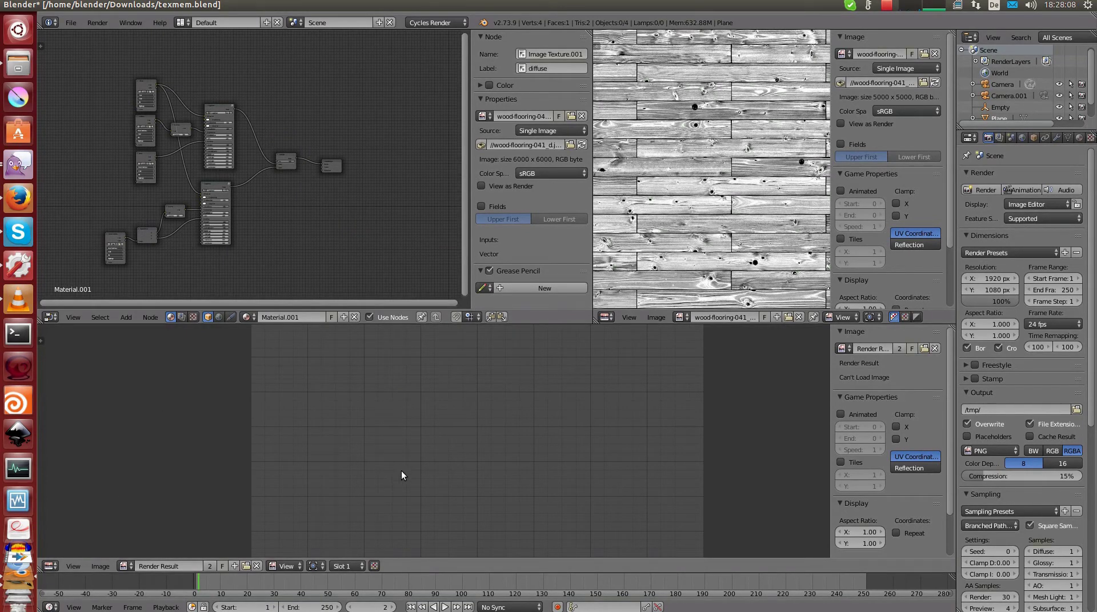
- Load rgb.jpg into the image editor and maximize it
click(687, 319)
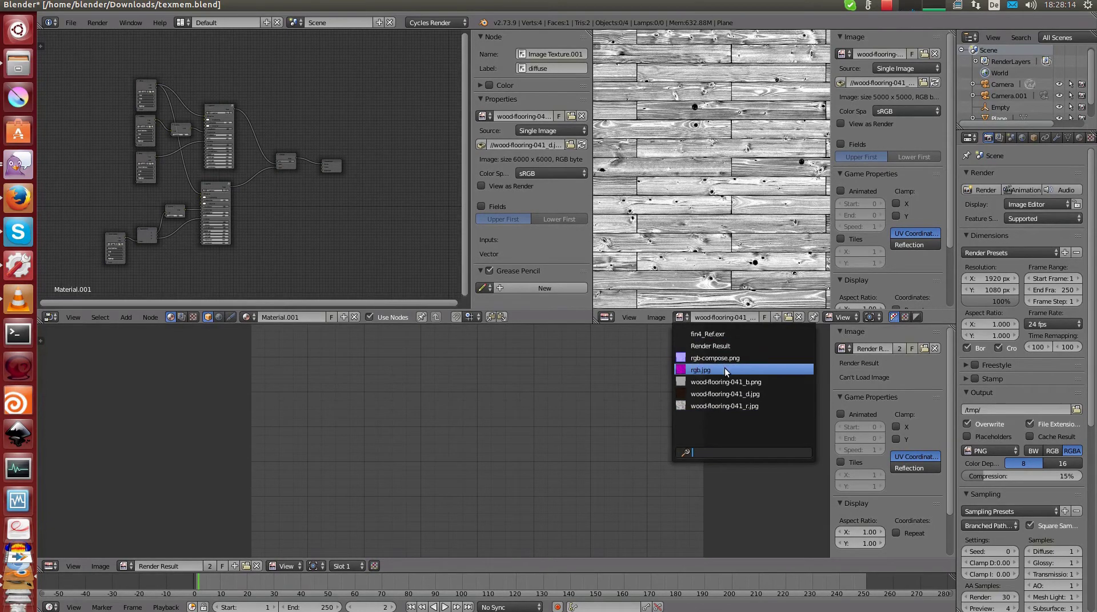
key(Return)
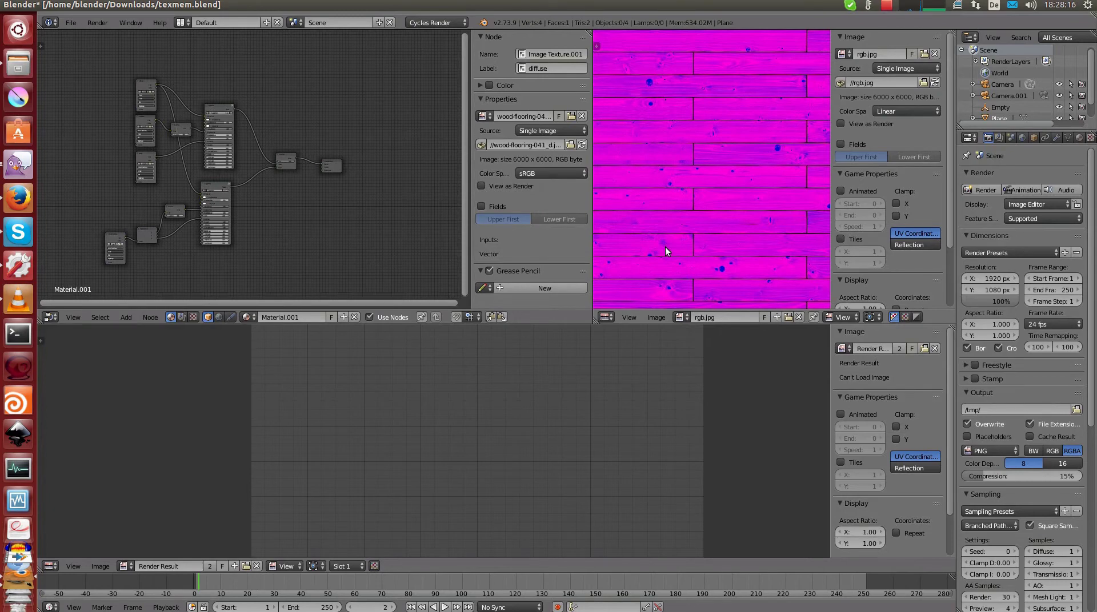
key(ctrl+Up)
- Zoom and pan around the magenta-and-blue rgb.jpg plank texture
scroll(632, 289, down, 3)
scroll(635, 289, up, 5)
scroll(635, 289, down, 5)
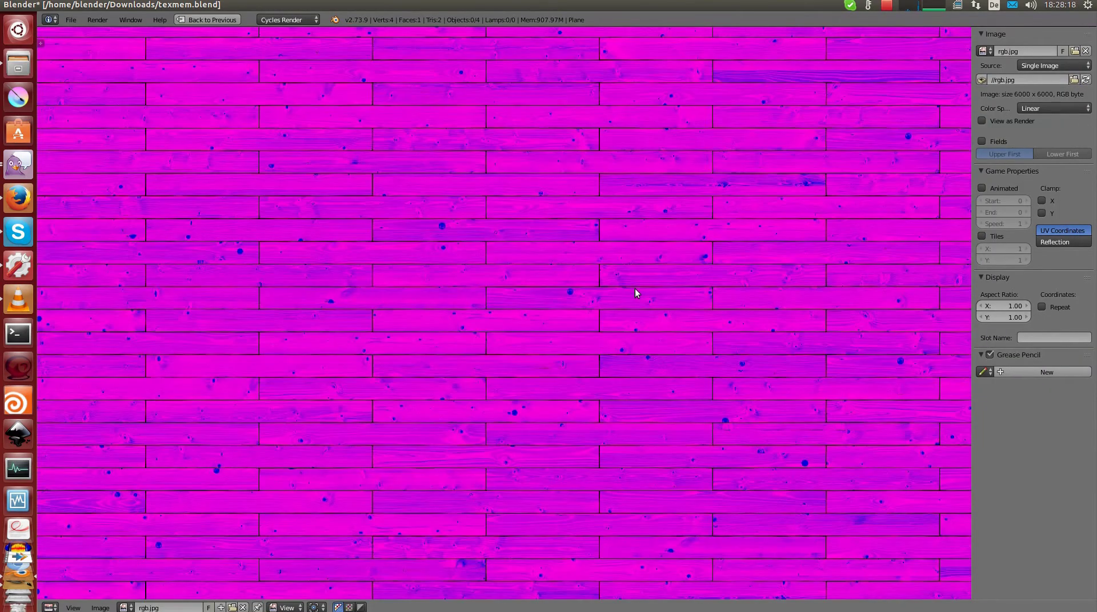
scroll(635, 289, up, 3)
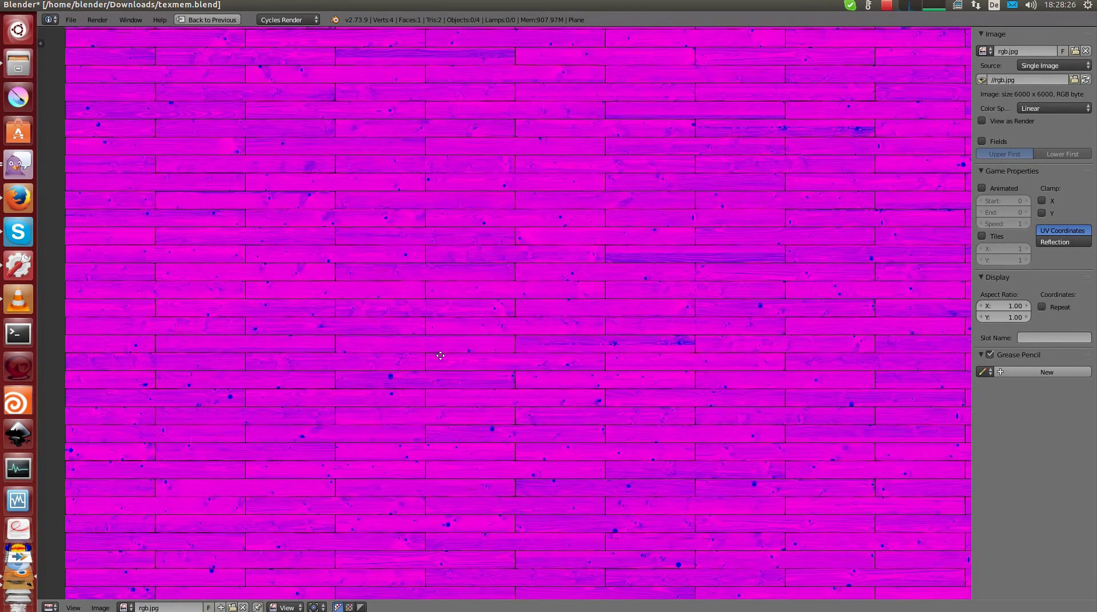
middle_drag(790, 335, 709, 203)
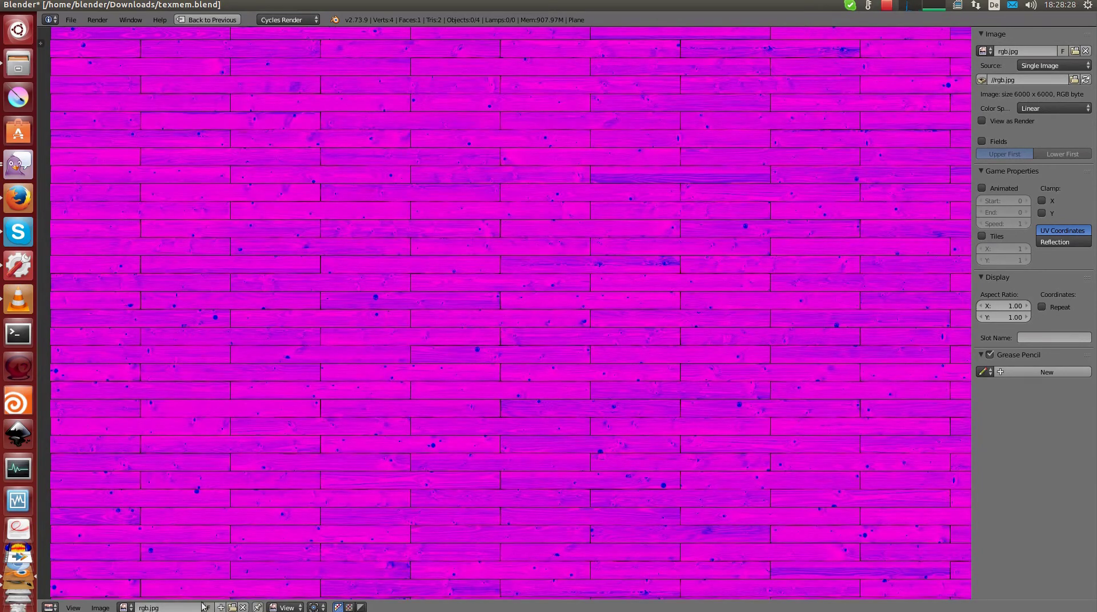
click(126, 607)
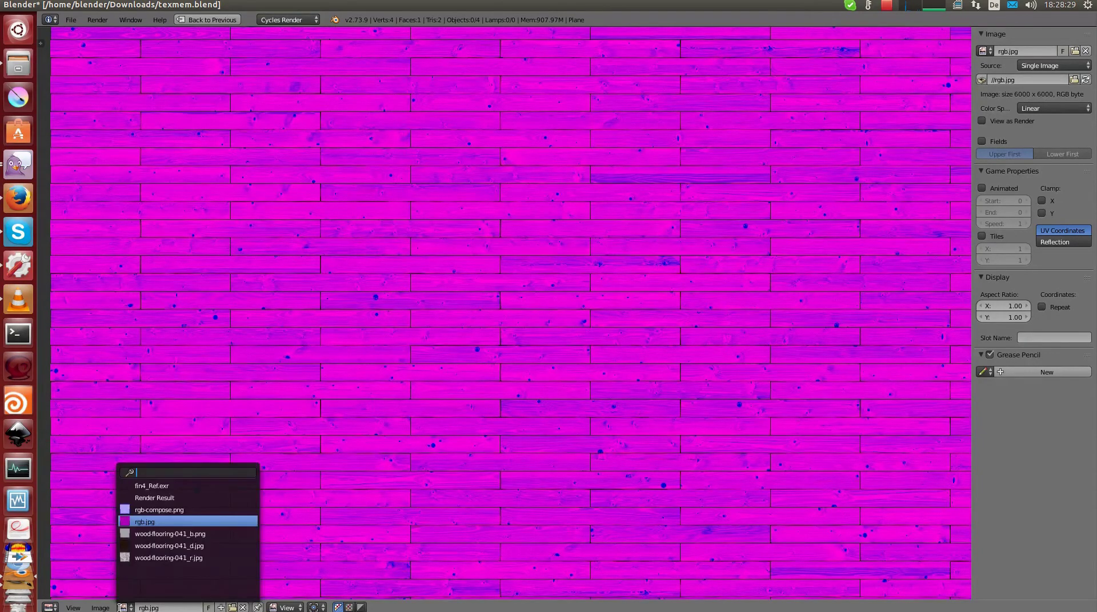
- Display rgb-compose.png and frame its top-left corner
click(166, 510)
middle_drag(534, 242, 532, 267)
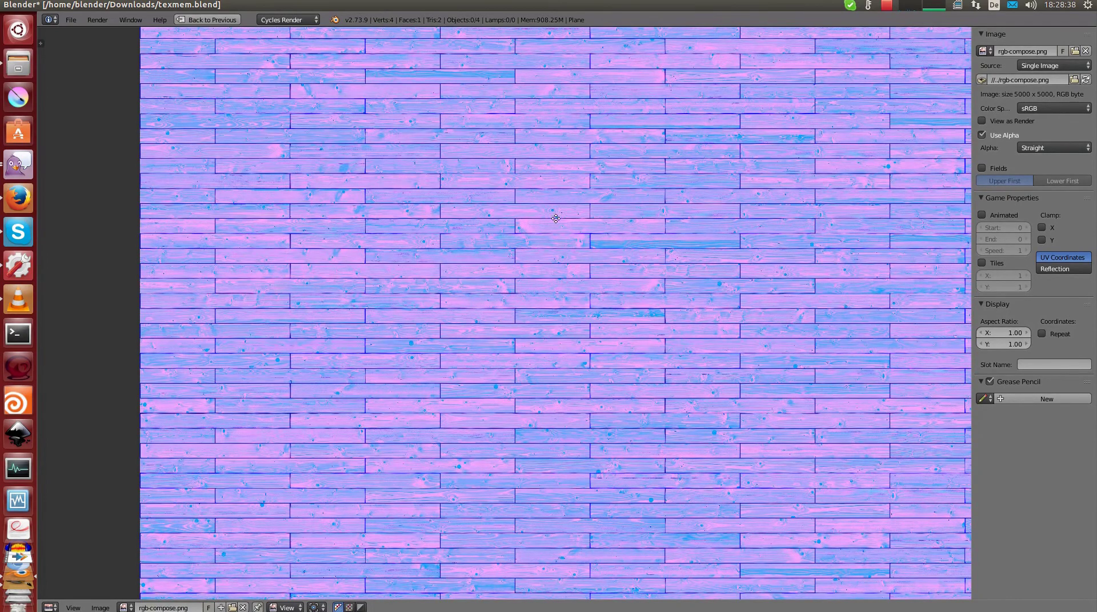
middle_drag(562, 258, 520, 259)
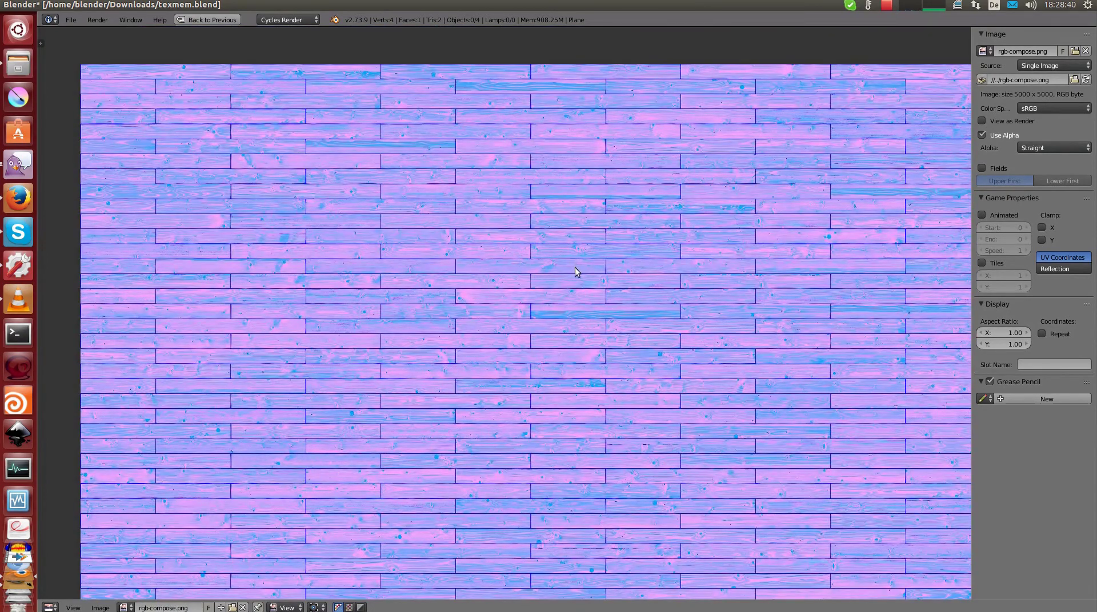
scroll(475, 279, up, 4)
- Sample rgb-compose.png channel values across planks, then switch to GIMP
click(467, 278)
mouse_move(468, 279)
mouse_down()
mouse_move(691, 360)
mouse_move(705, 308)
mouse_move(534, 272)
mouse_move(385, 384)
mouse_move(403, 399)
mouse_move(415, 393)
mouse_move(398, 400)
mouse_move(420, 389)
mouse_up()
scroll(420, 388, down, 2)
scroll(563, 286, down, 2)
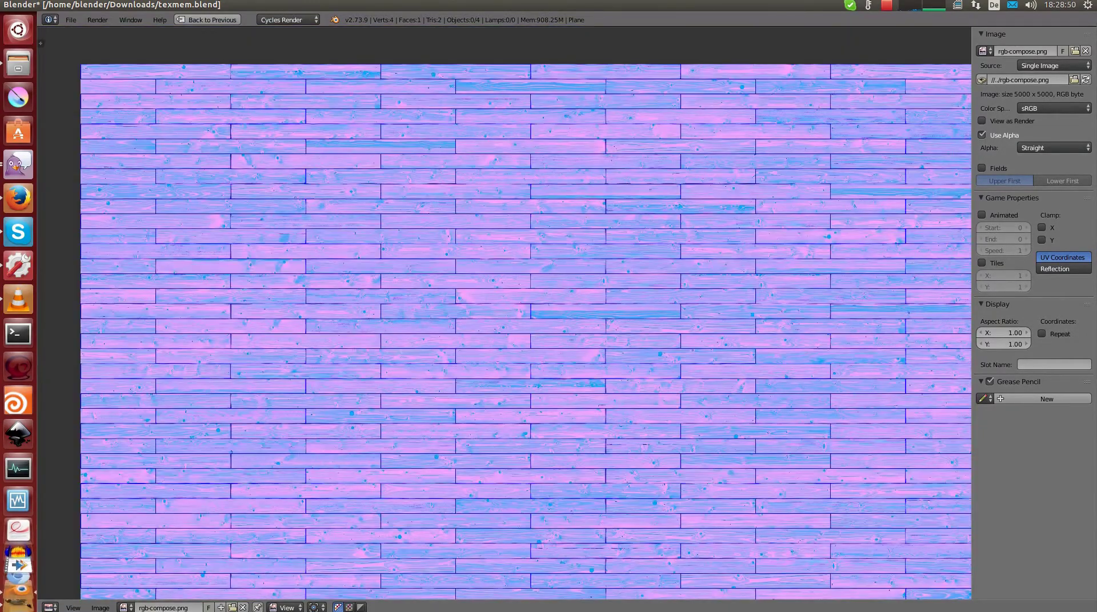
click(18, 495)
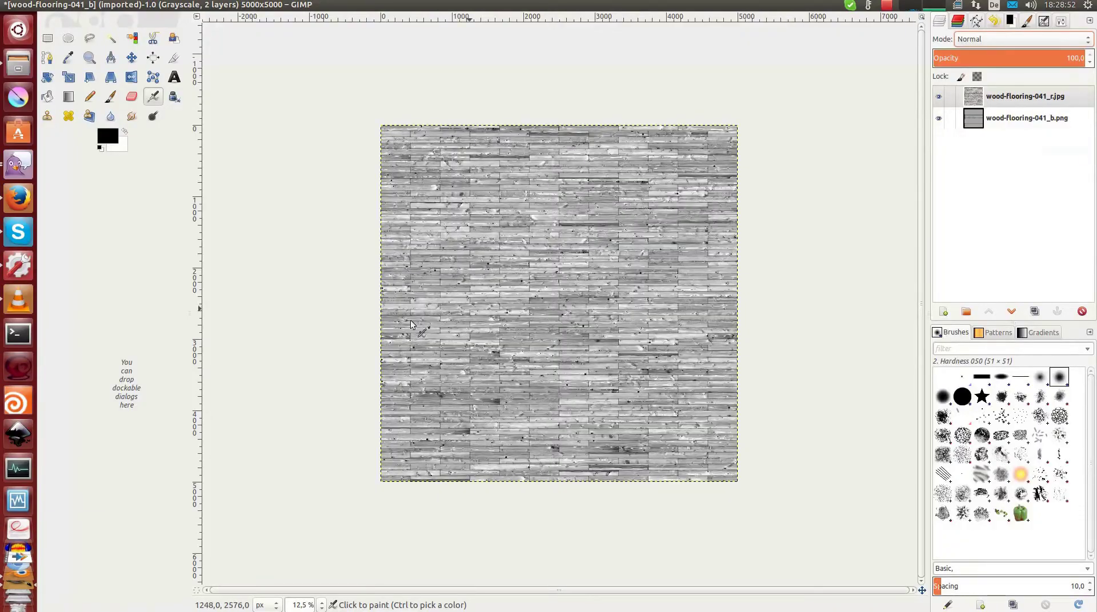
- Toggle between the wood-flooring-041_r.jpg and wood-flooring-041_b.png layers, then open the Colors menu
click(1023, 121)
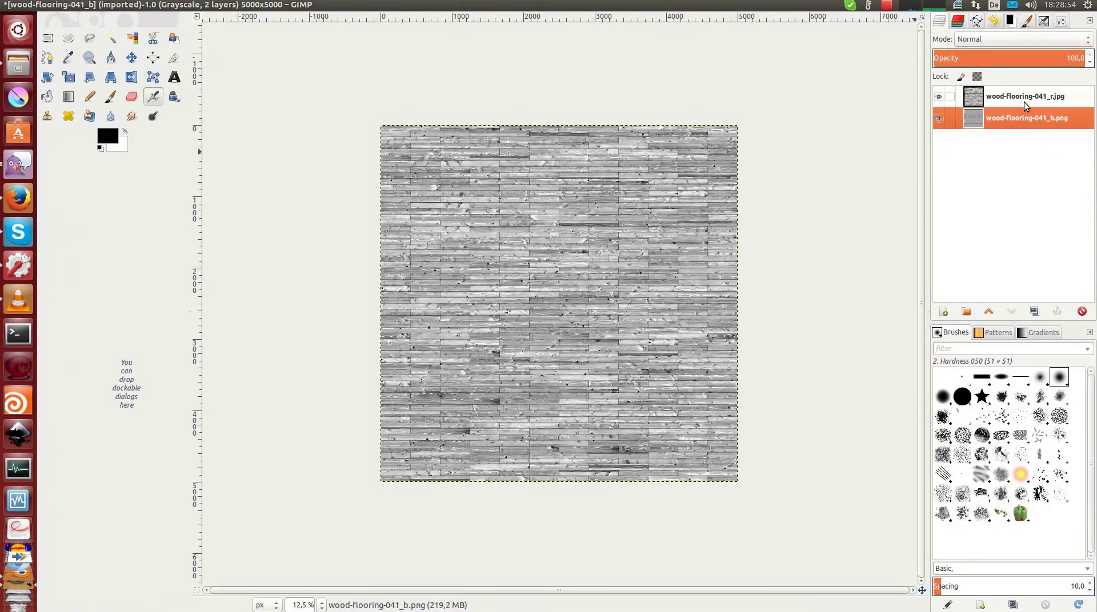
click(1019, 121)
click(1019, 100)
click(1017, 121)
click(1005, 97)
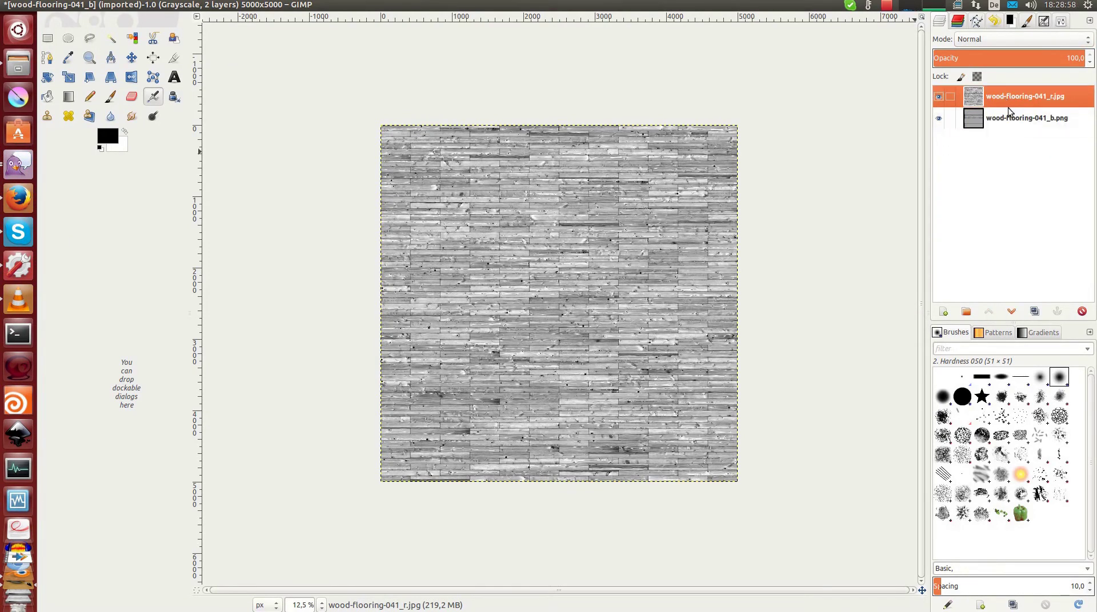
click(1008, 117)
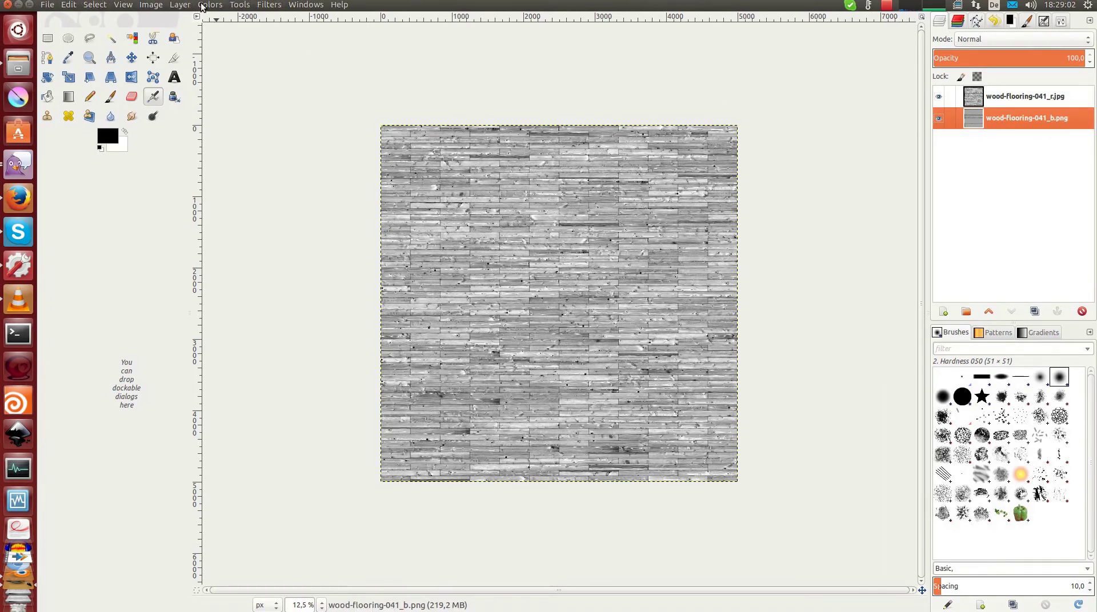
click(208, 6)
mouse_move(233, 185)
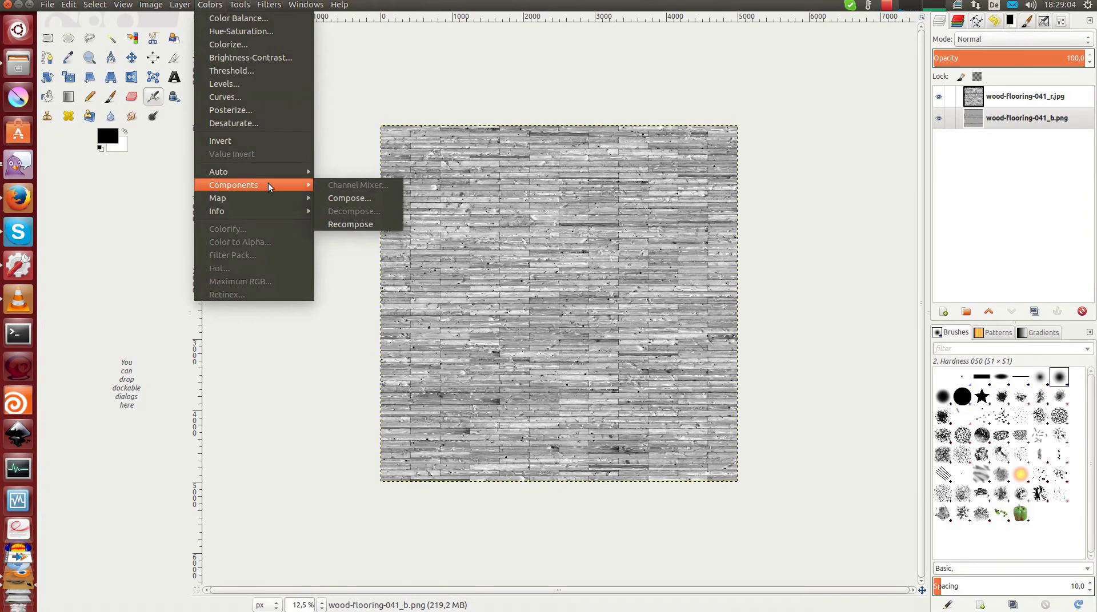
- Compose an RGB image: red from the r image, green mask value 255, blue from the b image
click(364, 200)
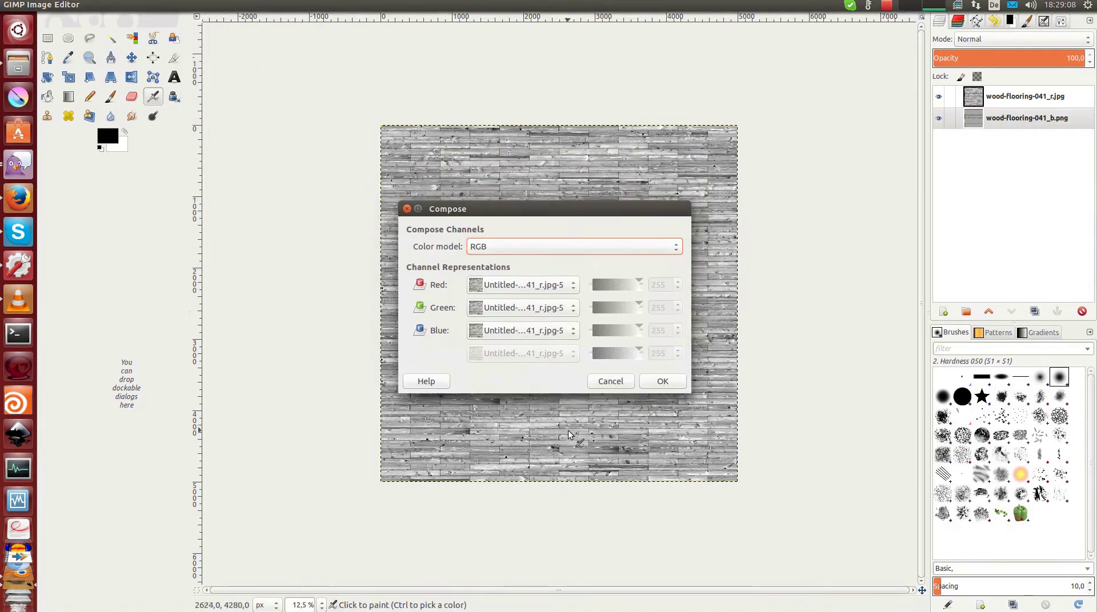
click(553, 251)
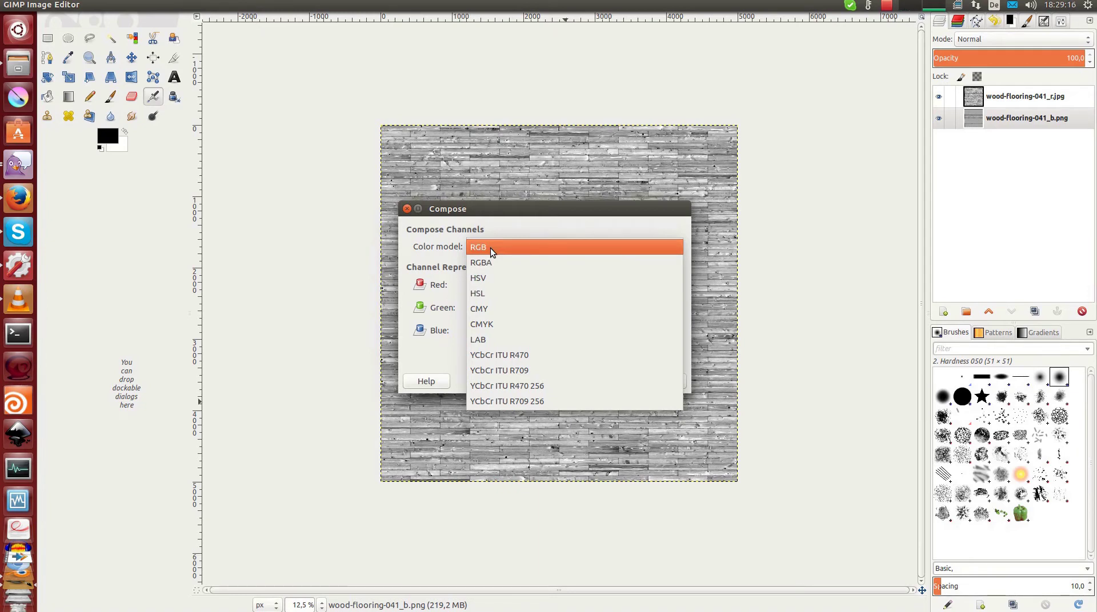
click(490, 251)
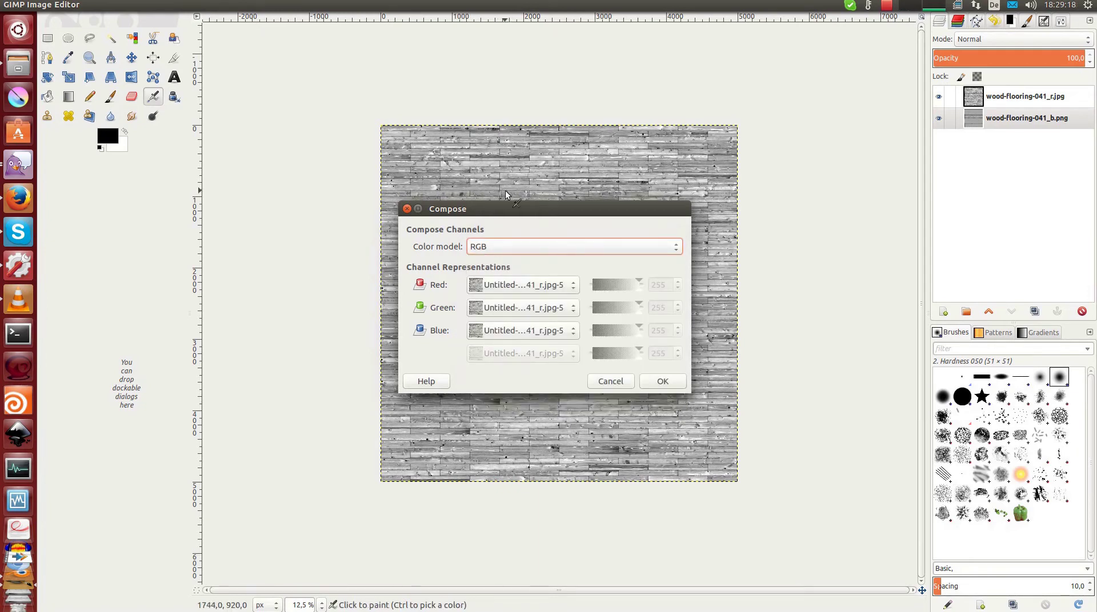
drag(497, 212, 551, 175)
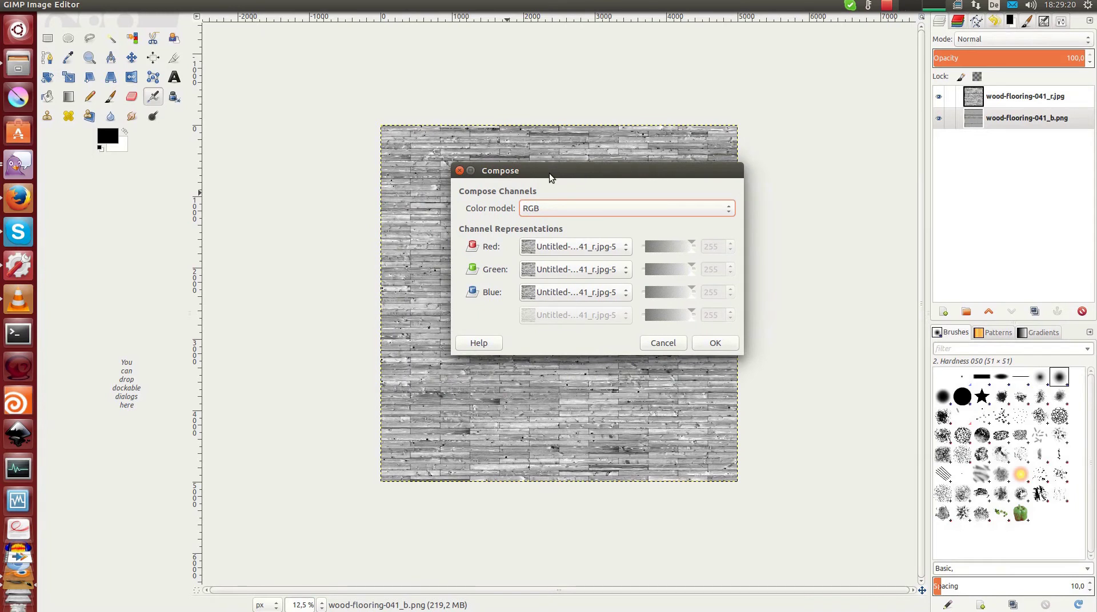
click(577, 249)
click(609, 247)
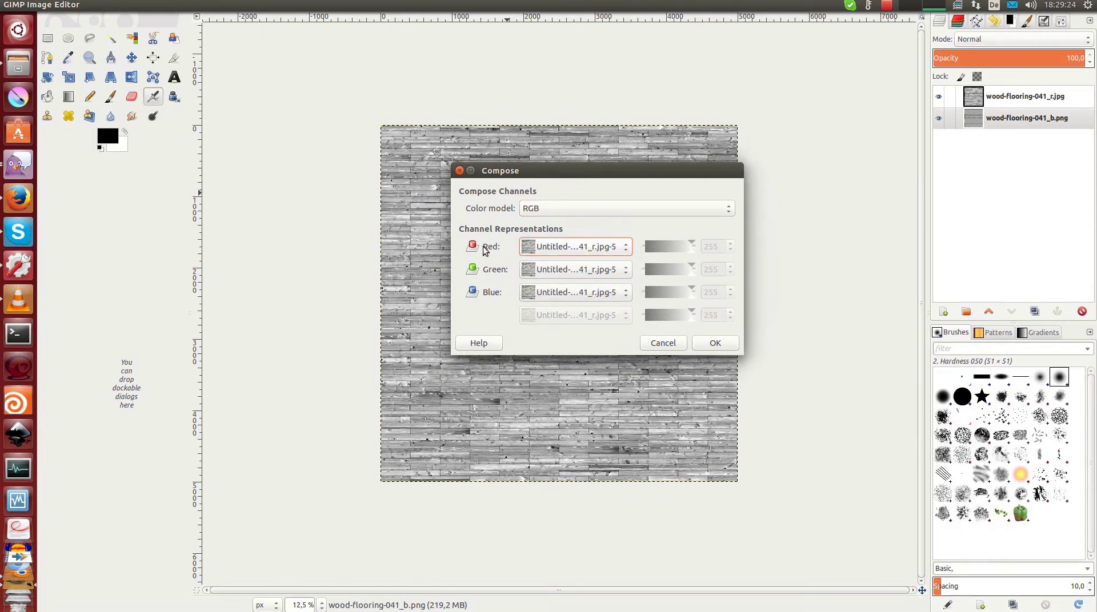
click(584, 272)
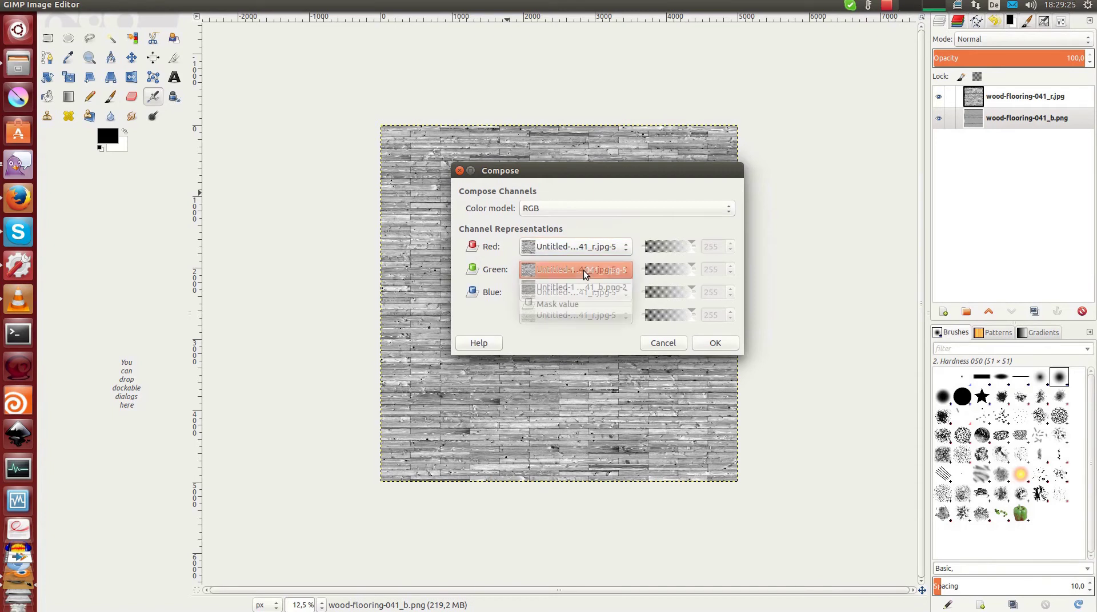
click(553, 307)
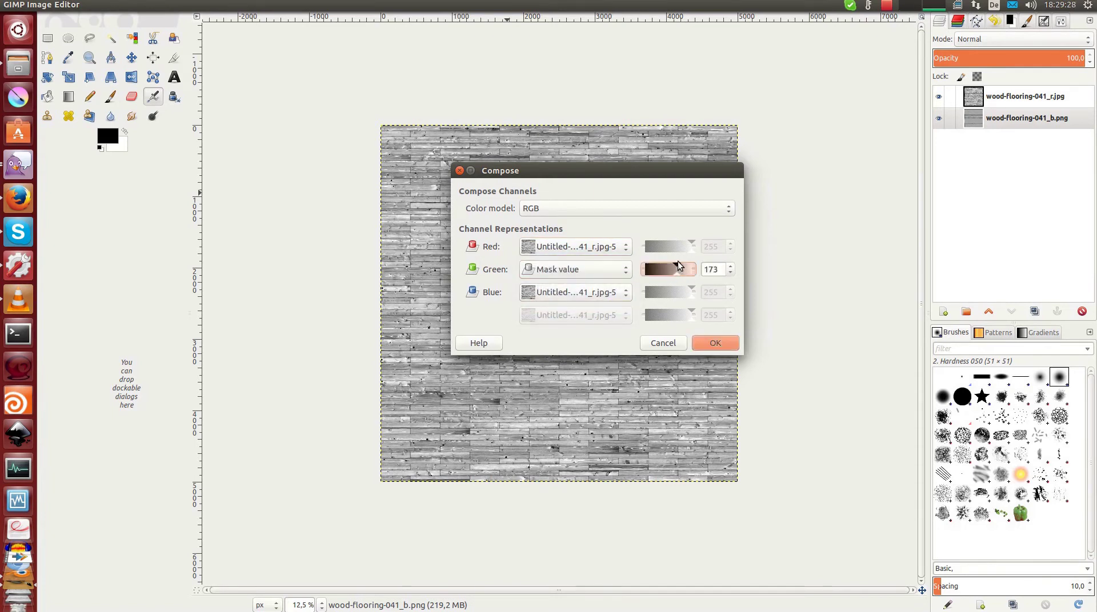
click(692, 270)
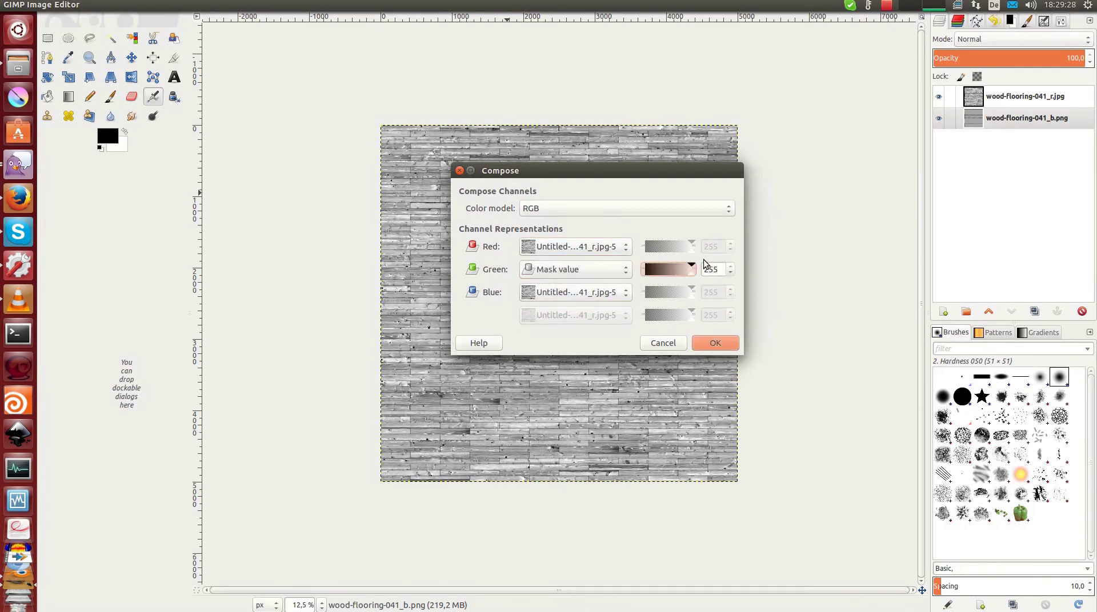
click(559, 294)
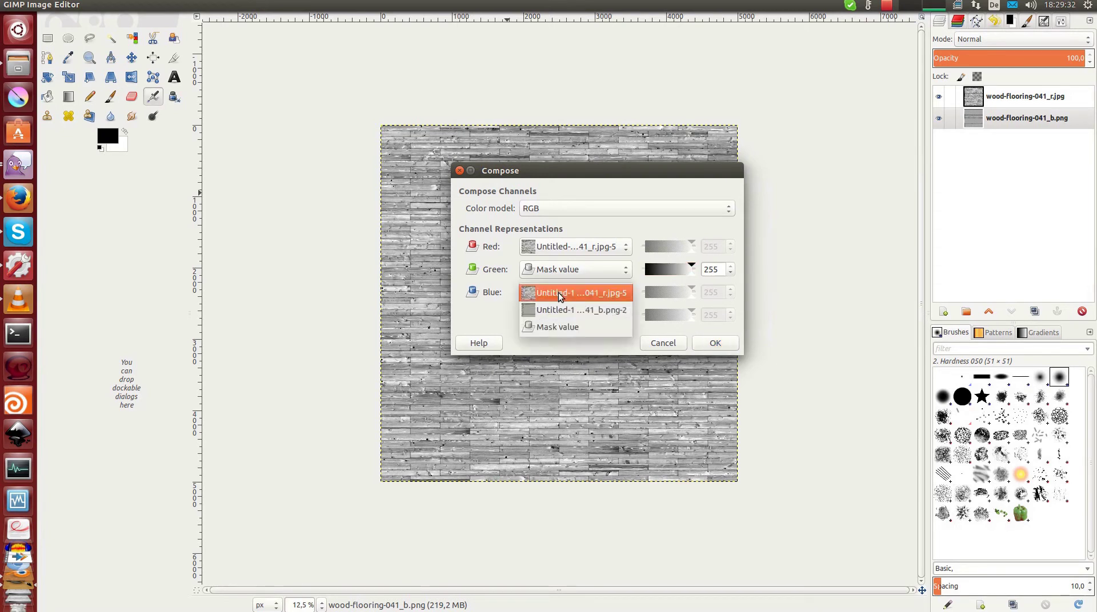
click(544, 314)
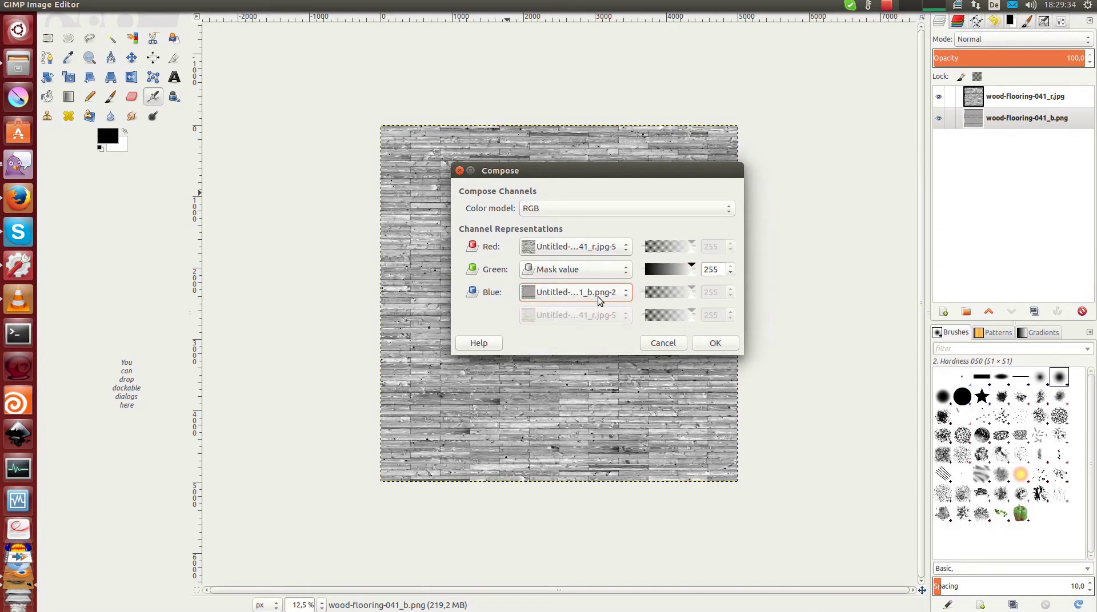
click(717, 343)
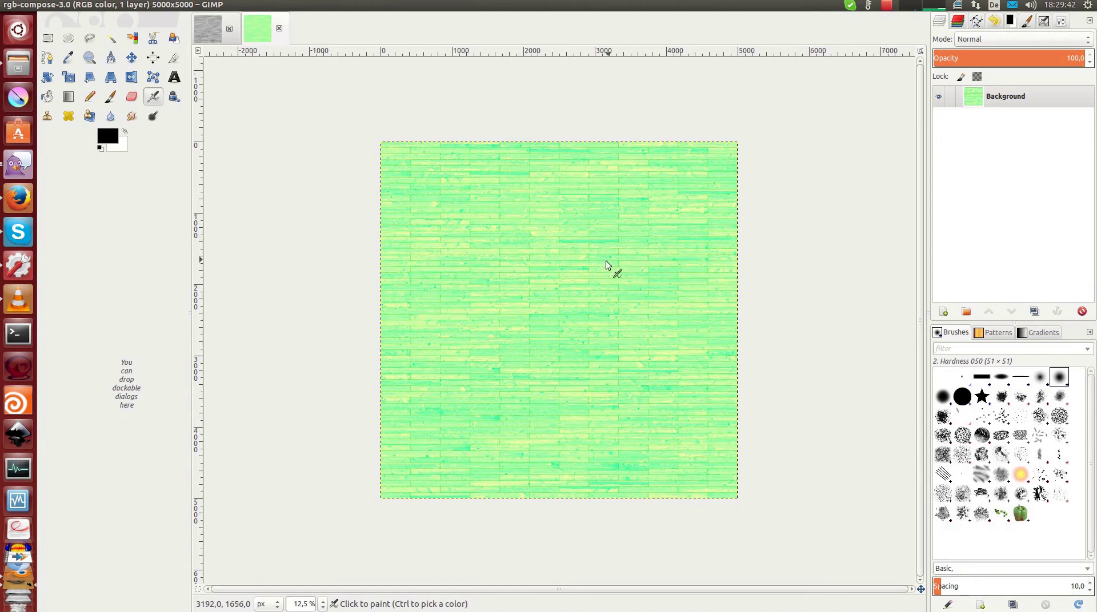
mouse_move(18, 565)
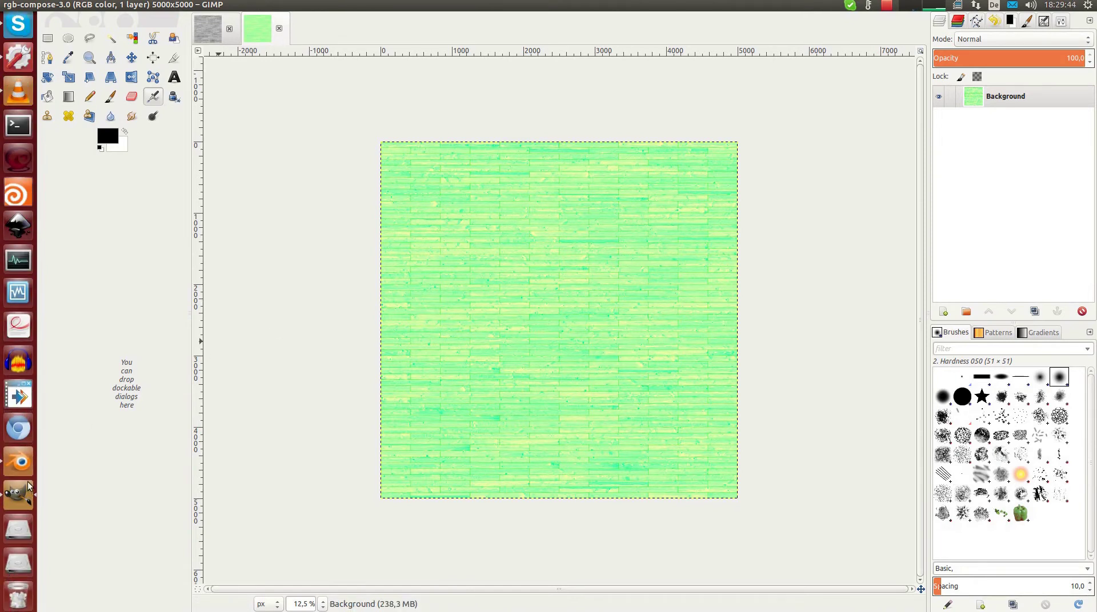
- Return to Blender and zoom and pan the rgb-compose.png texture into view
click(19, 469)
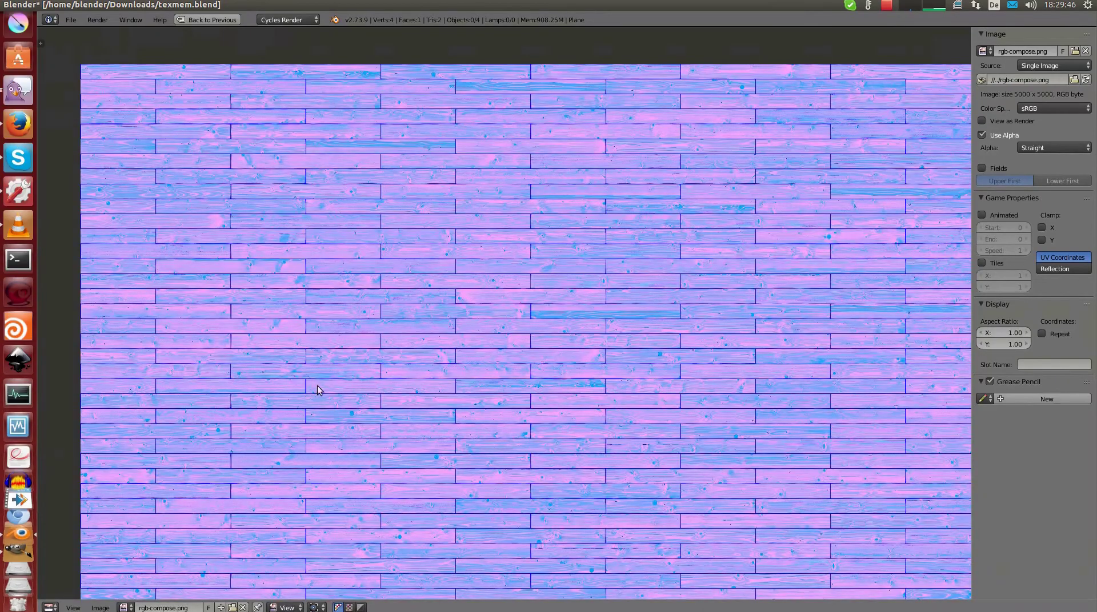
scroll(387, 381, down, 5)
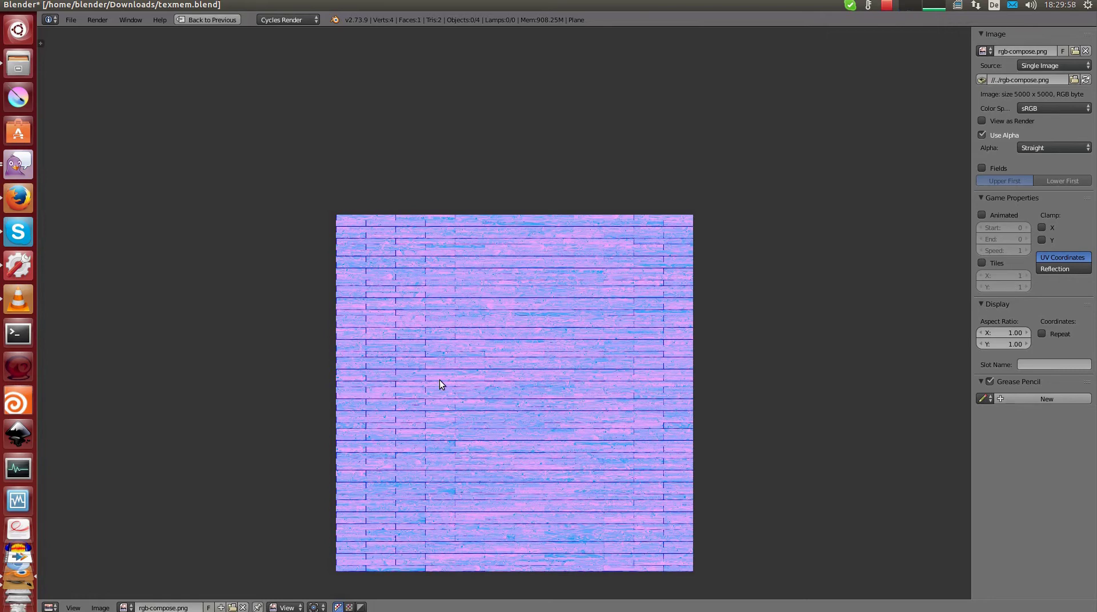
scroll(465, 364, up, 2)
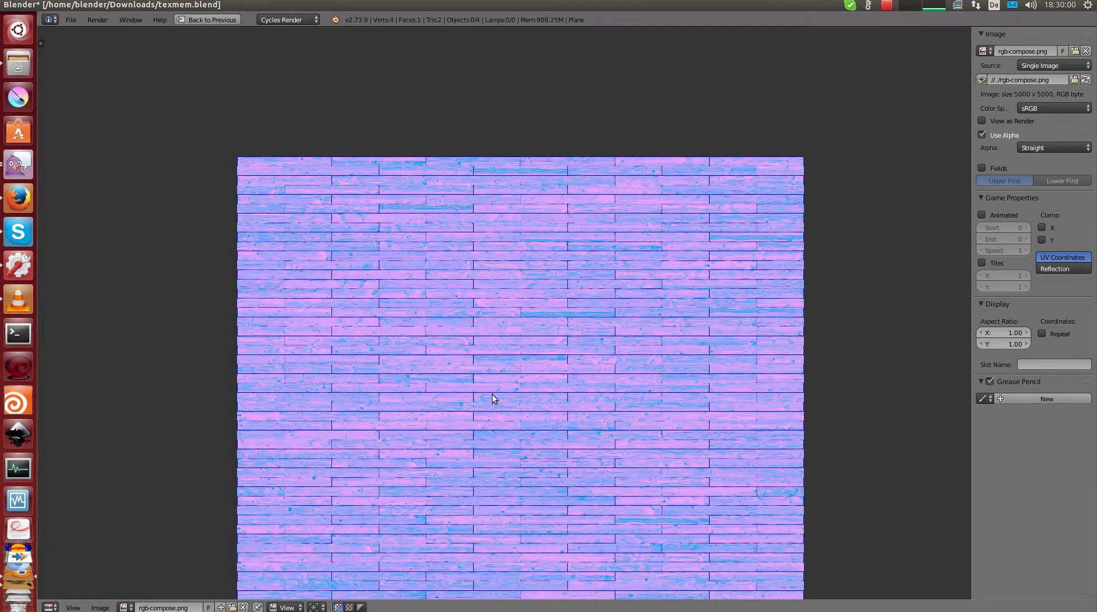
middle_drag(494, 399, 510, 379)
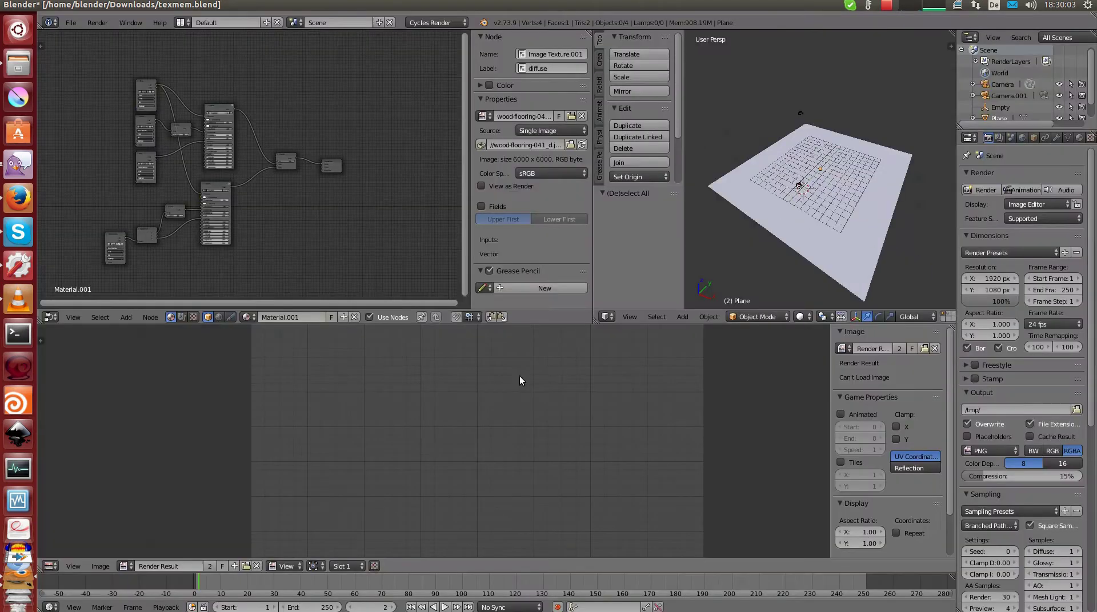
- Select the bump/roughness image texture node in the material node tree
scroll(247, 176, up, 1)
scroll(137, 228, up, 2)
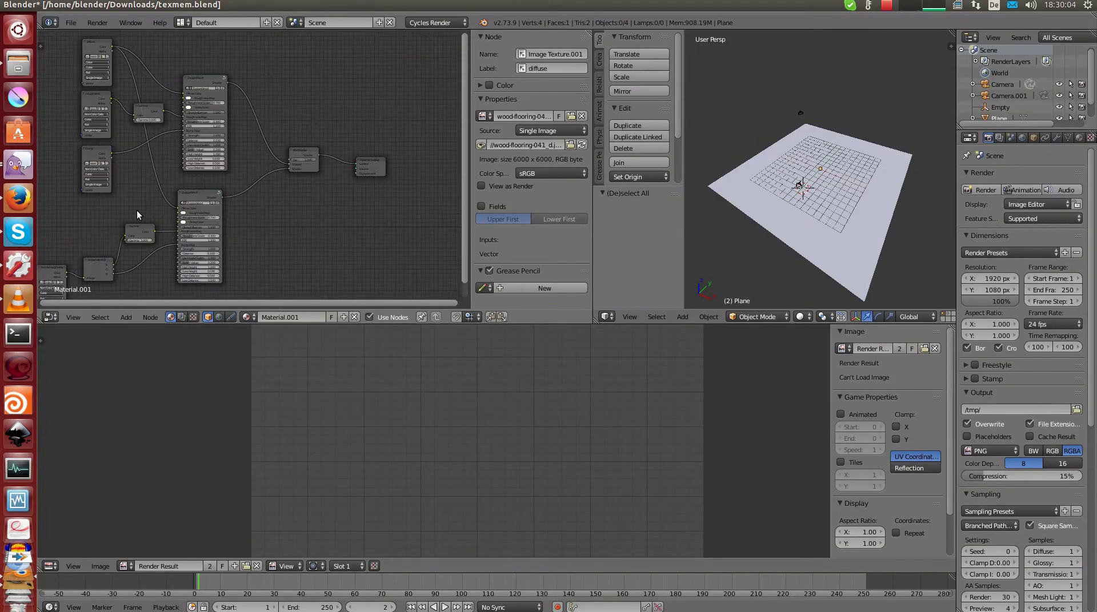
scroll(233, 172, up, 2)
scroll(135, 258, up, 2)
scroll(257, 215, up, 2)
mouse_move(135, 259)
middle_down()
mouse_move(257, 215)
mouse_move(141, 283)
middle_up()
click(251, 212)
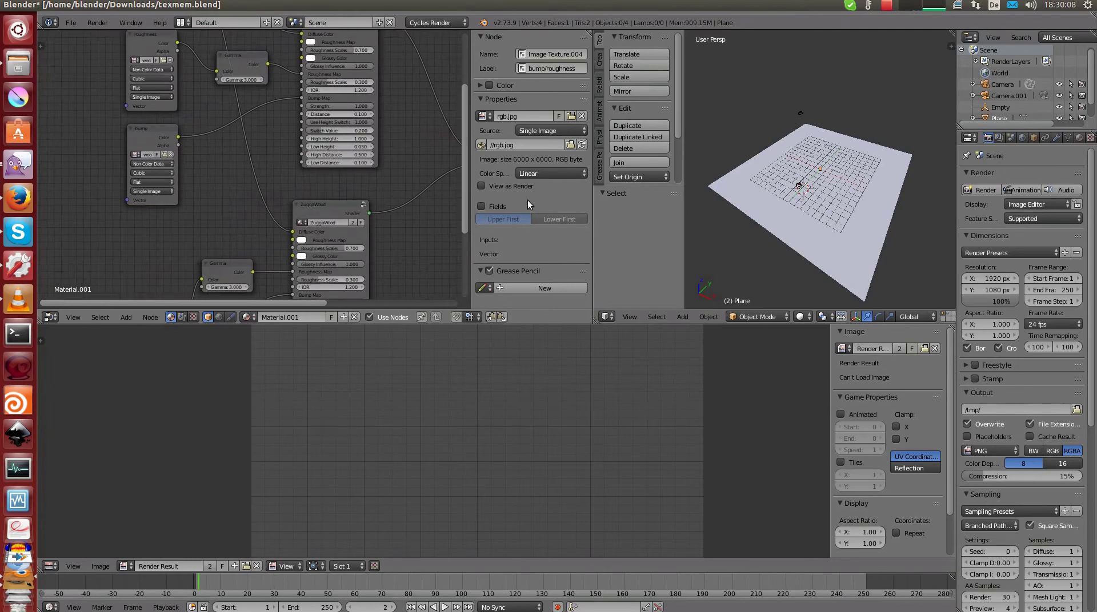
- In a maximized 3D view, select the floor plane and toggle it into and out of Edit Mode
key(ctrl+Up)
mouse_move(803, 194)
middle_down()
mouse_move(522, 355)
mouse_move(358, 419)
mouse_move(518, 384)
middle_up()
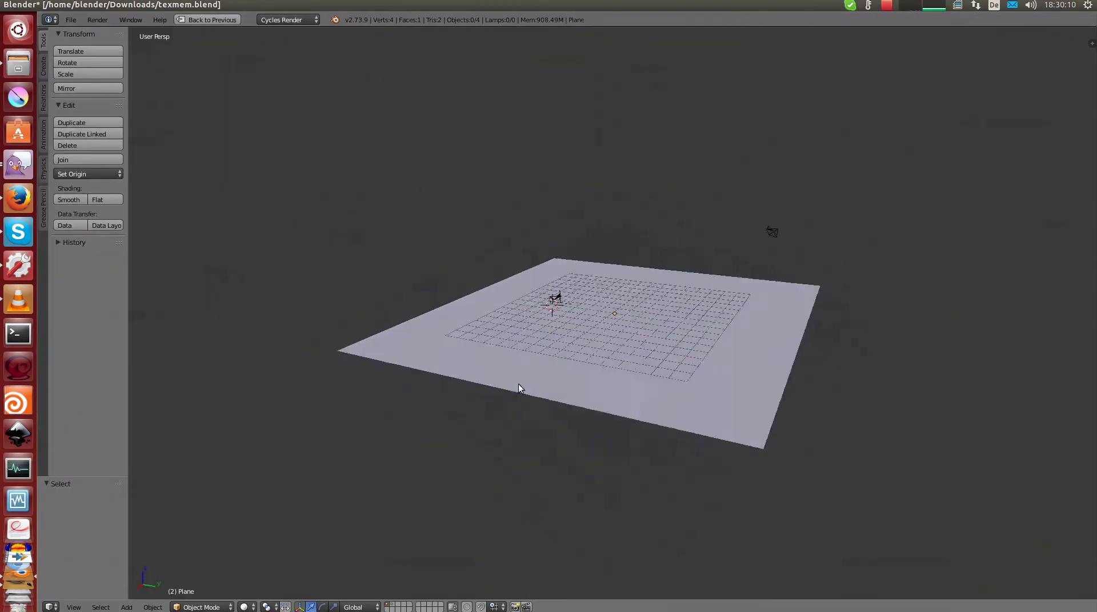
right_click(529, 307)
mouse_move(530, 306)
middle_down()
mouse_move(522, 334)
mouse_move(571, 335)
middle_up()
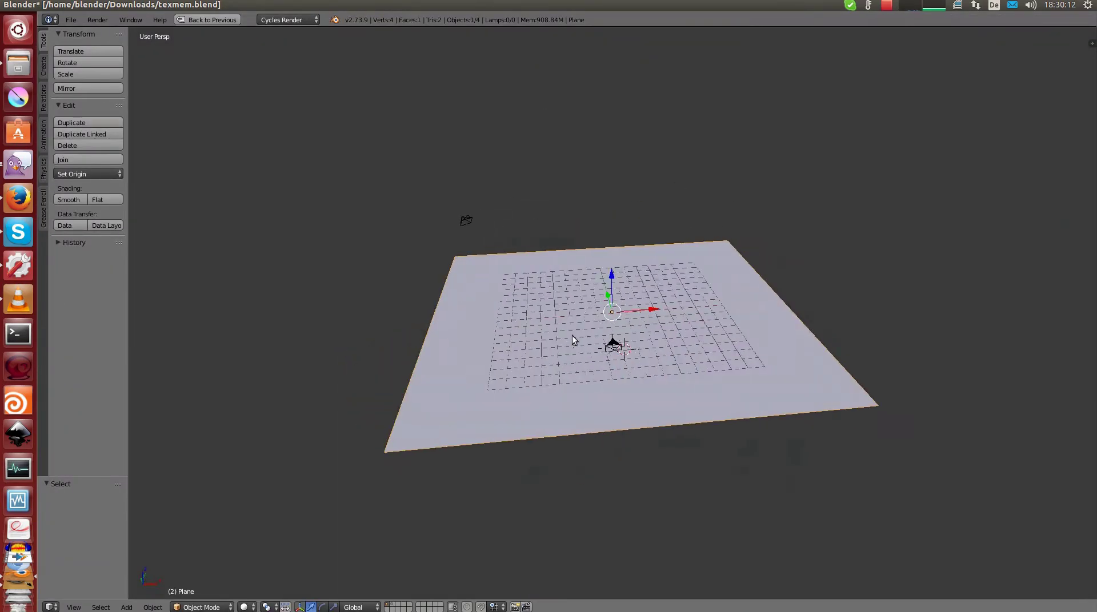
key(Tab)
key(Tab)
key(Tab)
key(a)
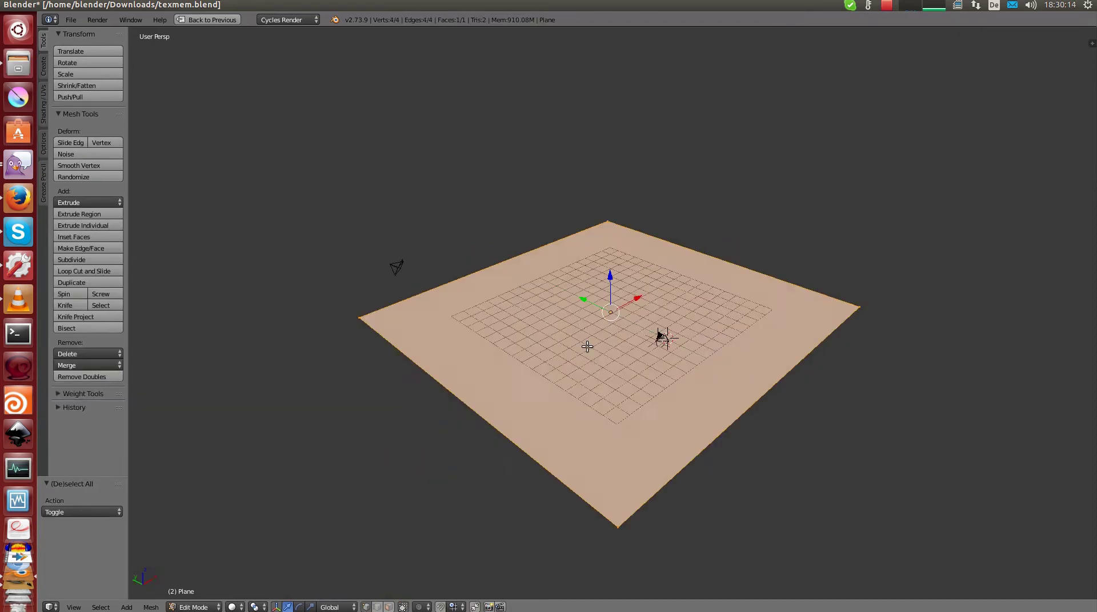
middle_drag(486, 331, 625, 333)
key(Tab)
key(a)
key(ctrl+Up)
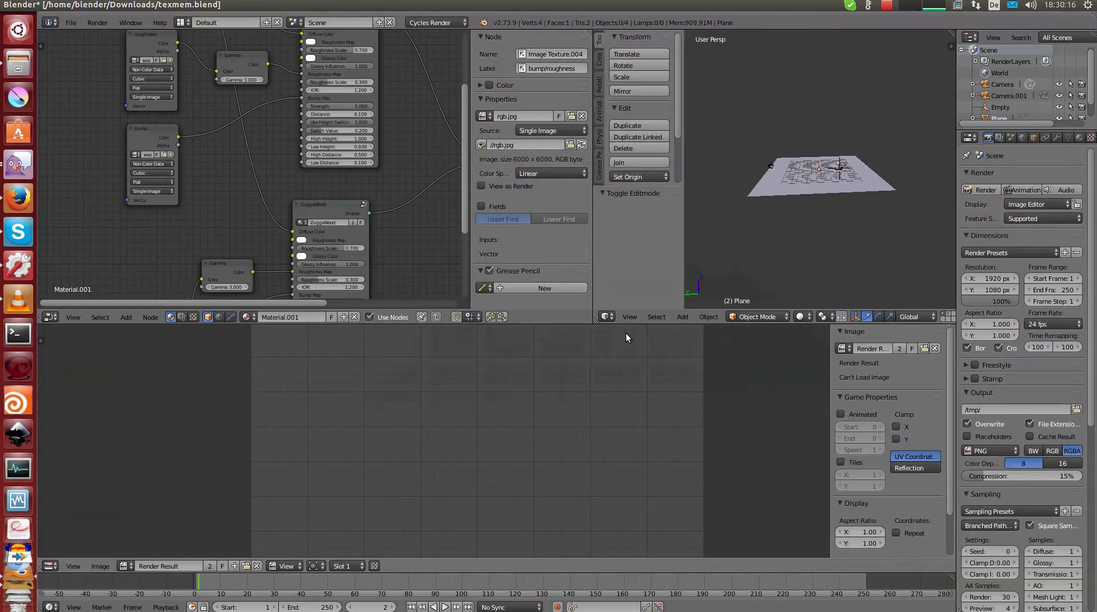
- Turn the 3D view area into an Image Editor showing rgb-compose.png, then maximize the node editor
click(606, 315)
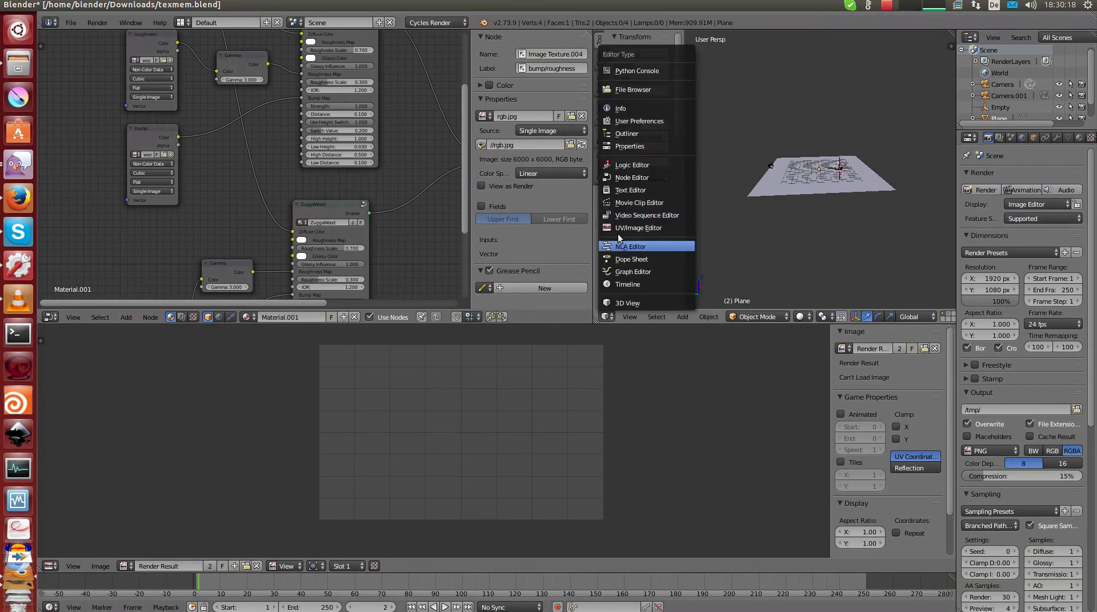
click(634, 226)
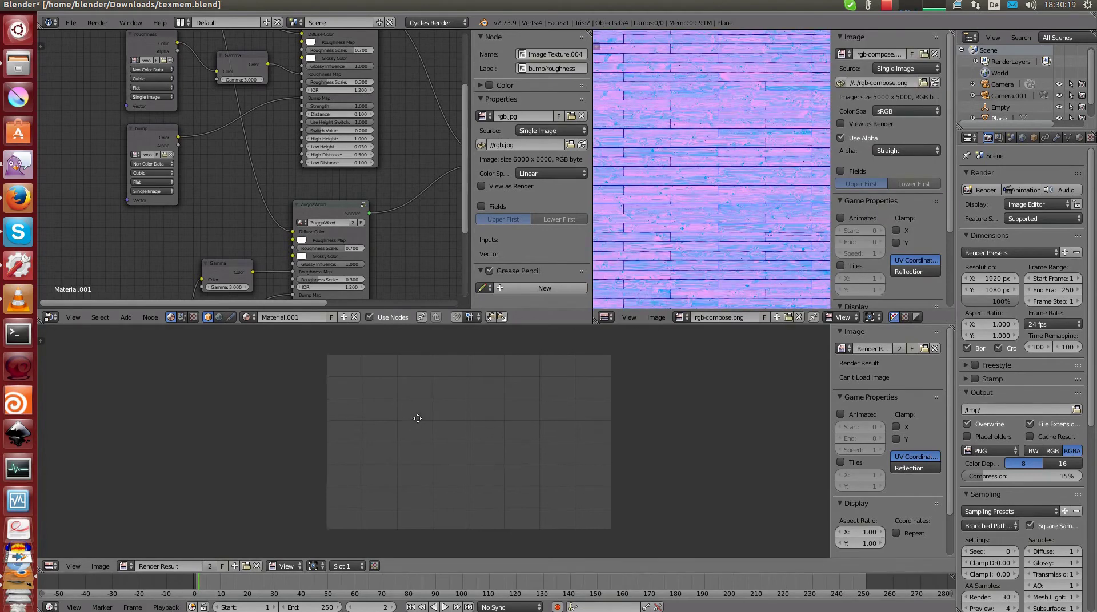
click(51, 566)
click(105, 548)
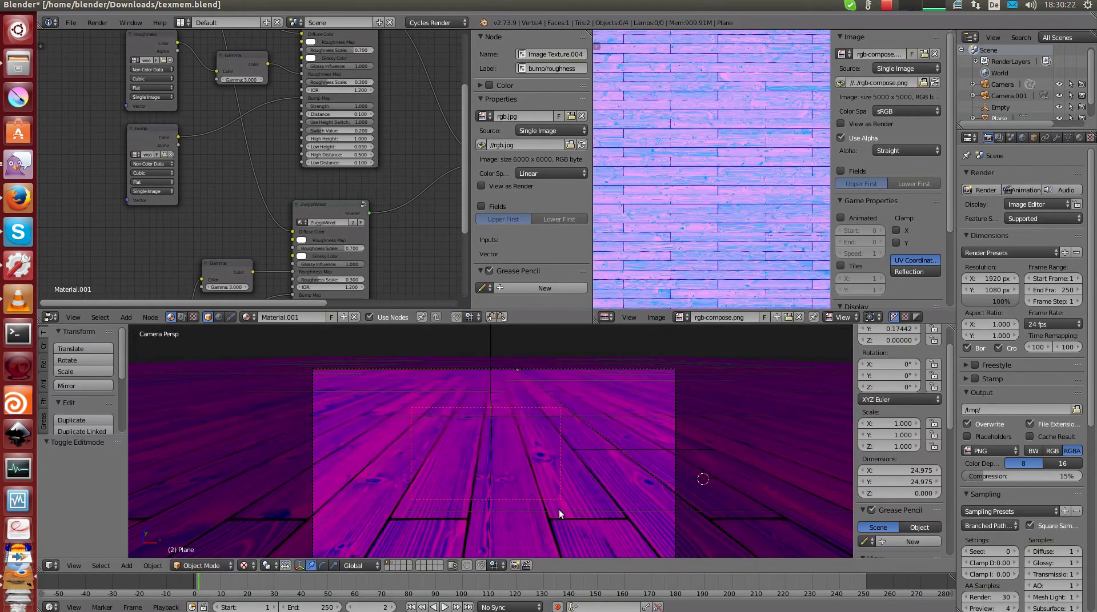
key(F11)
middle_drag(378, 122, 321, 190)
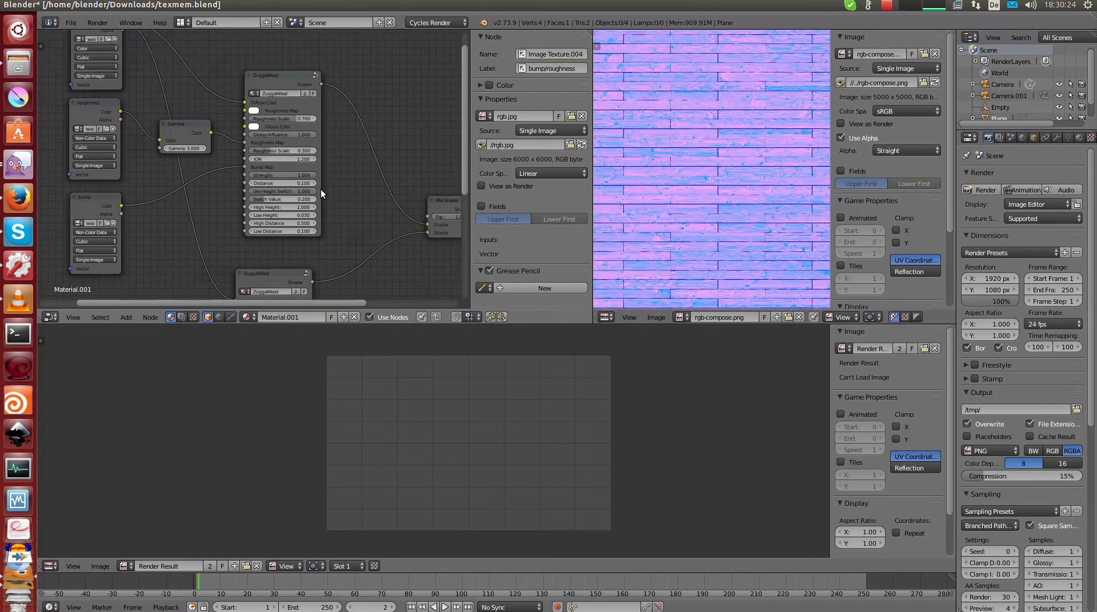
key(ctrl+Up)
- Set the Mix Shader factor to 0.000
click(164, 66)
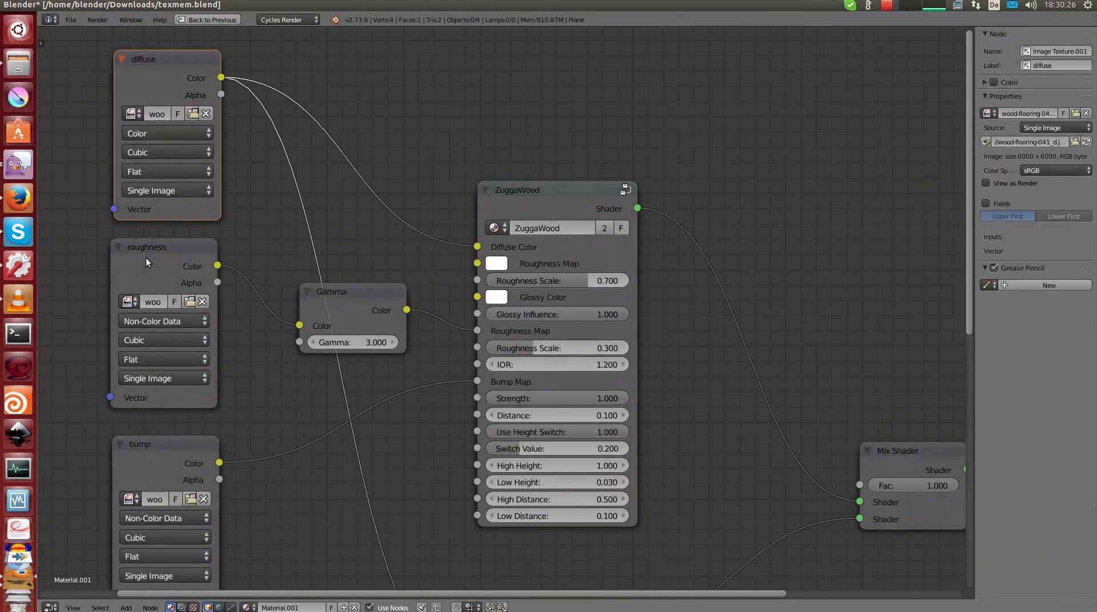
click(145, 258)
click(182, 450)
middle_drag(706, 391, 498, 285)
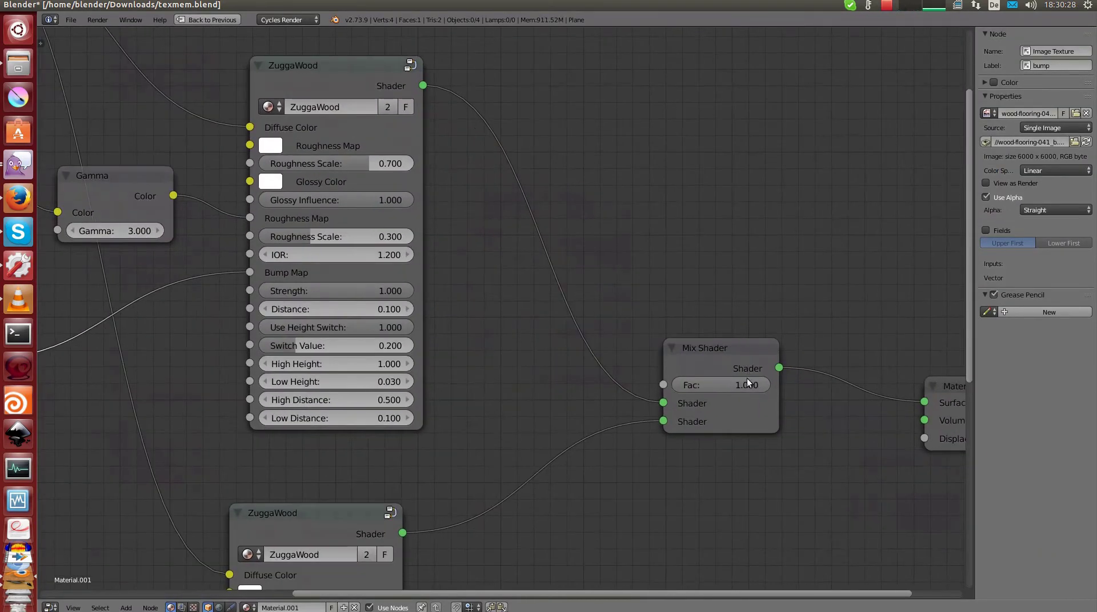
drag(745, 378, 686, 380)
- Nudge the Gamma node slightly to the left
scroll(686, 380, down, 1)
middle_drag(336, 91, 467, 194)
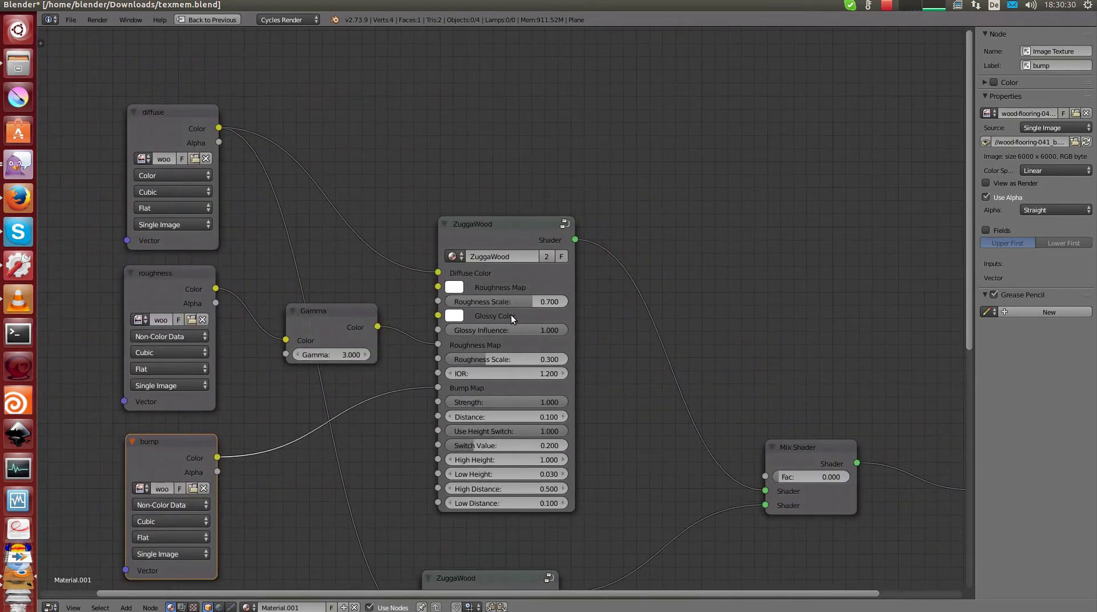
middle_drag(714, 296, 732, 288)
drag(353, 306, 335, 303)
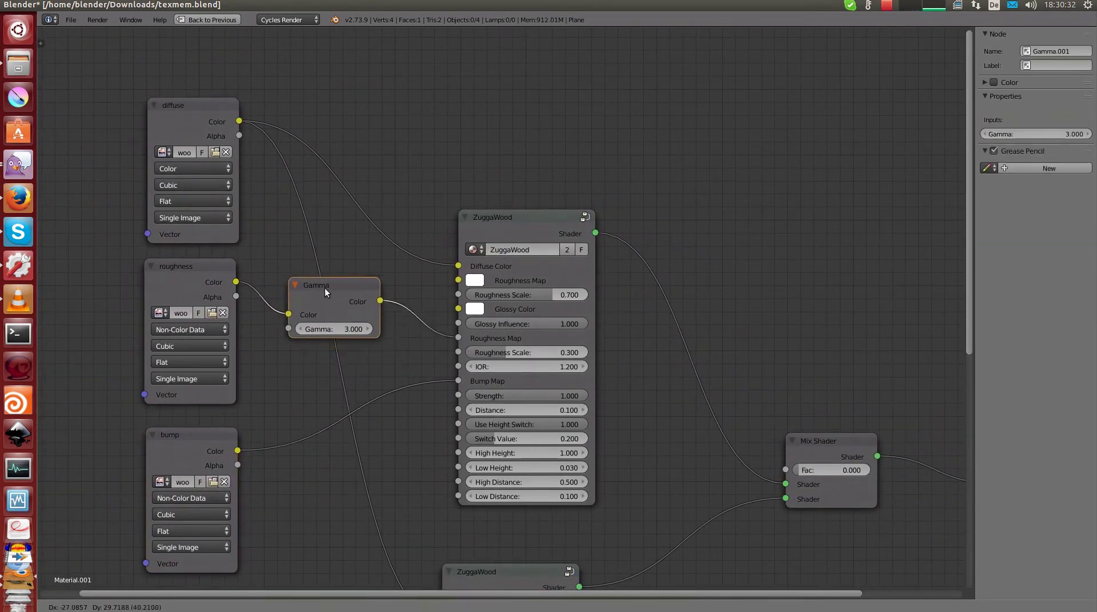
middle_drag(333, 300, 527, 295)
scroll(530, 292, up, 2)
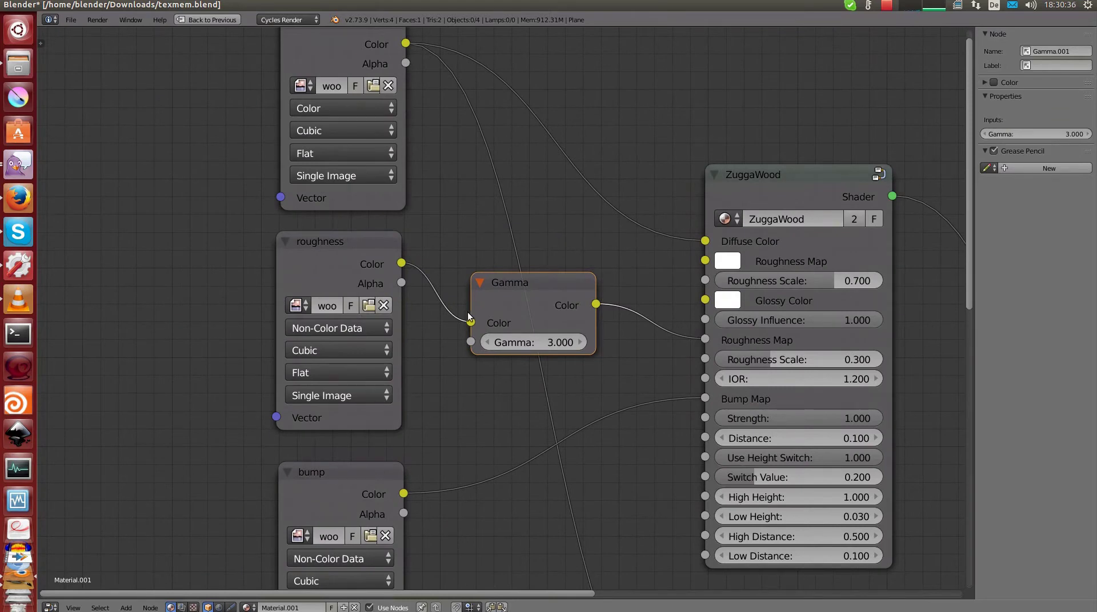
- Keep the roughness texture as Non-Color Data and check the bump texture's color space
click(329, 331)
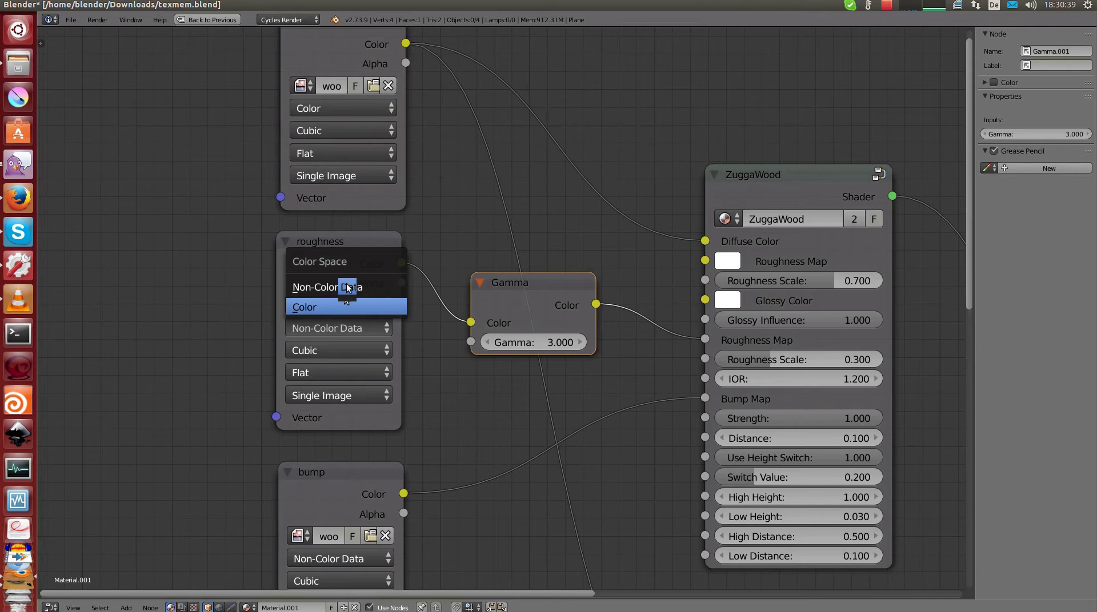
click(347, 287)
click(334, 561)
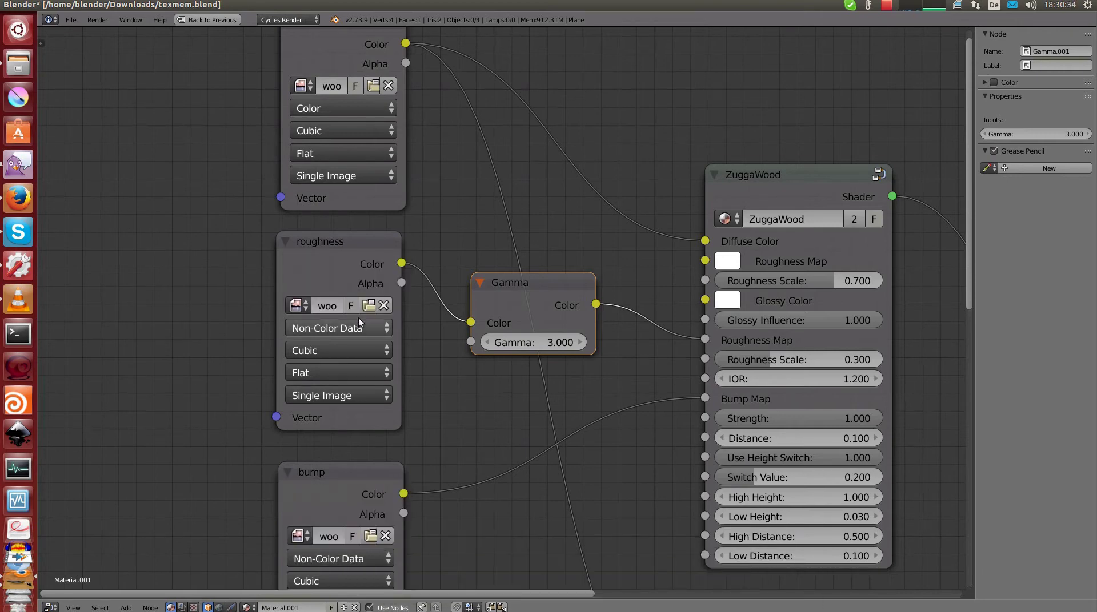
scroll(365, 319, down, 2)
- Set the bump/roughness image texture's color space to Non-Color Data
middle_drag(475, 533, 528, 230)
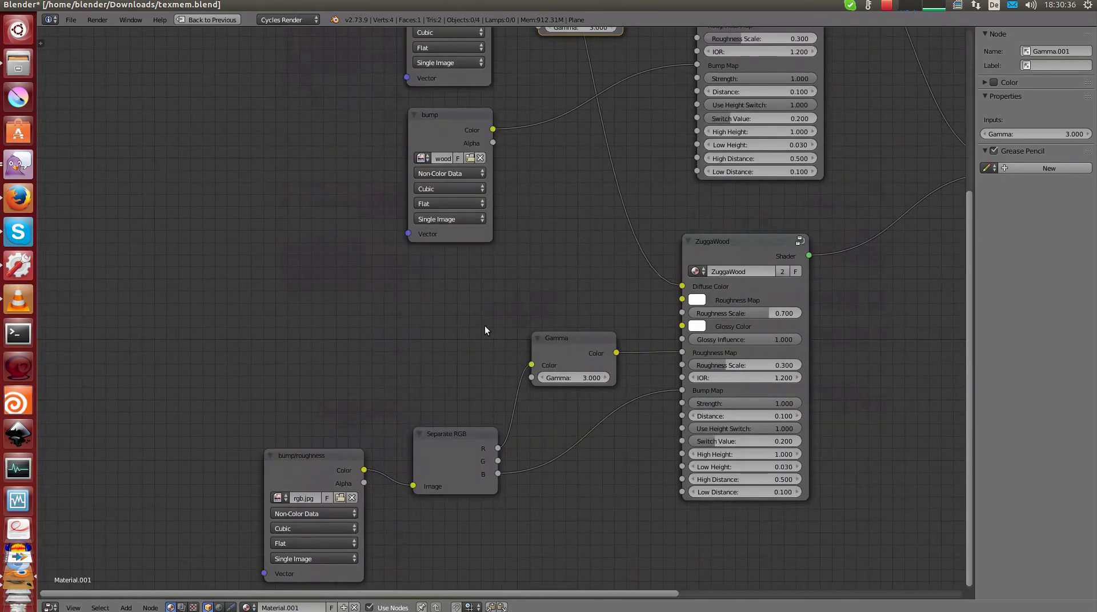
middle_drag(485, 330, 508, 254)
click(327, 436)
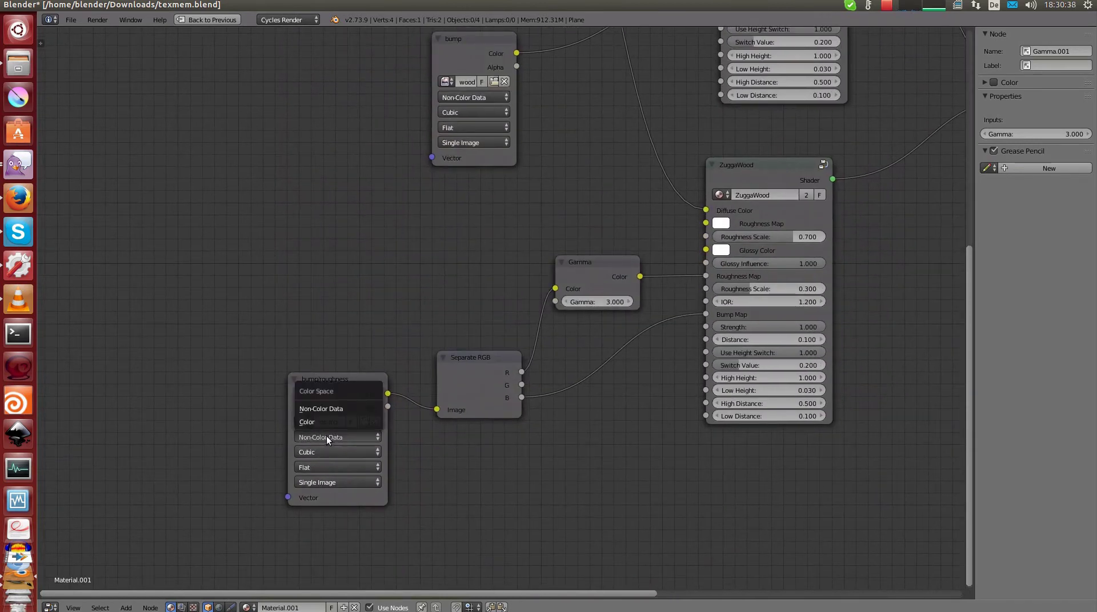
click(320, 410)
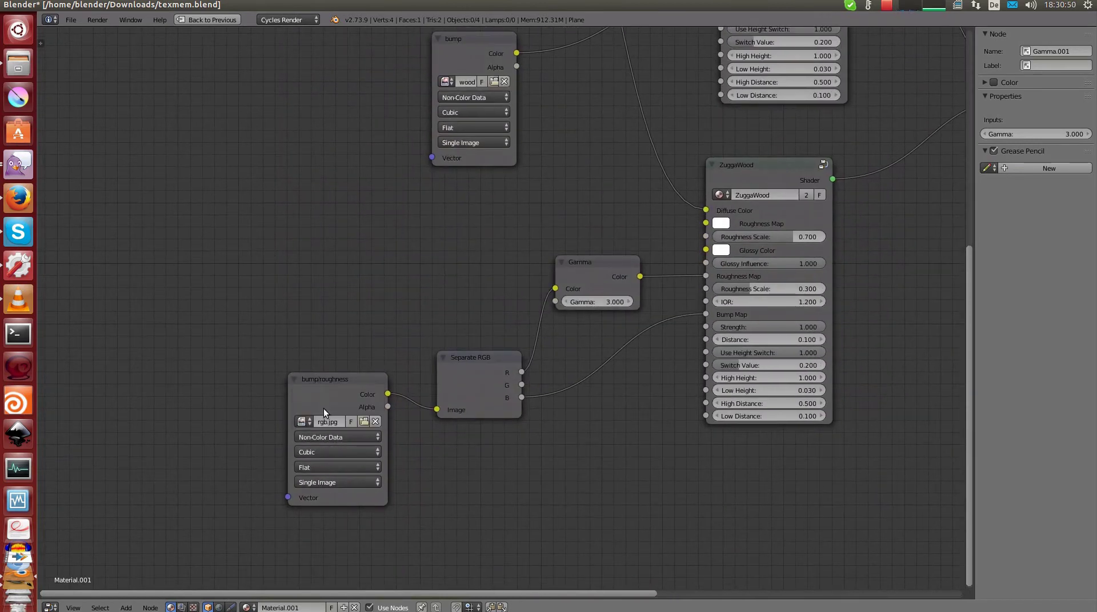
- Nudge the Gamma node up and right, then restore the multi-panel layout
middle_drag(602, 184, 474, 508)
scroll(400, 273, up, 1)
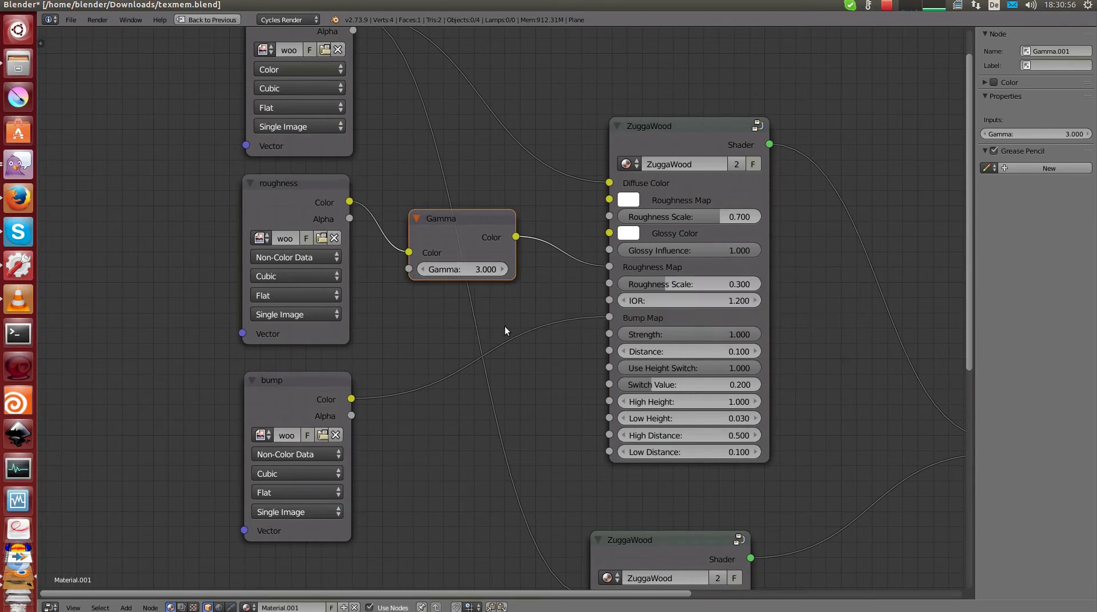
scroll(504, 314, down, 1)
middle_drag(744, 266, 597, 268)
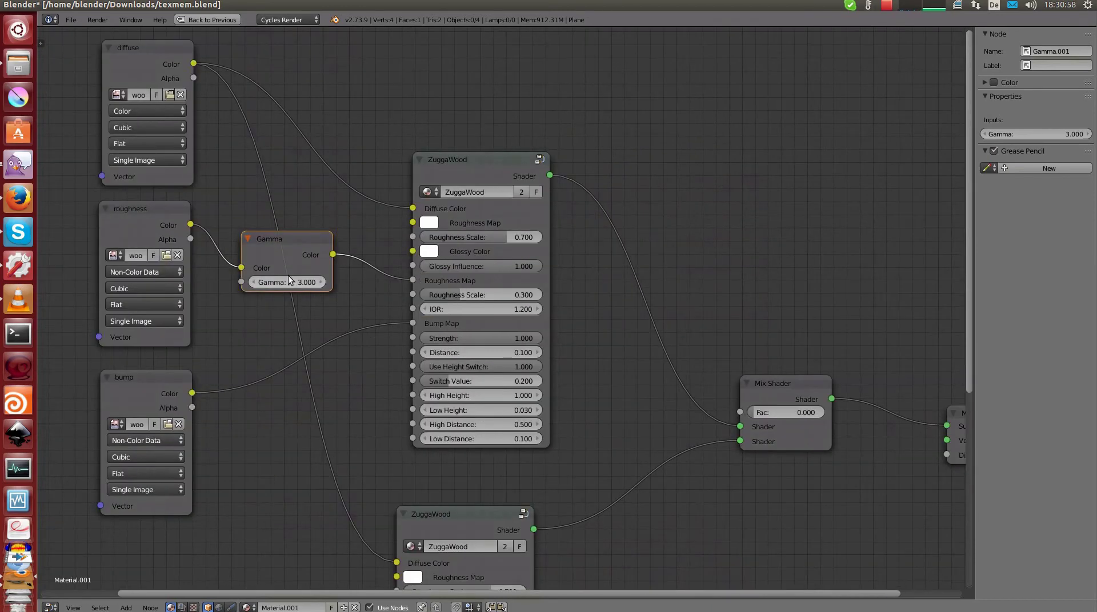
drag(279, 242, 297, 235)
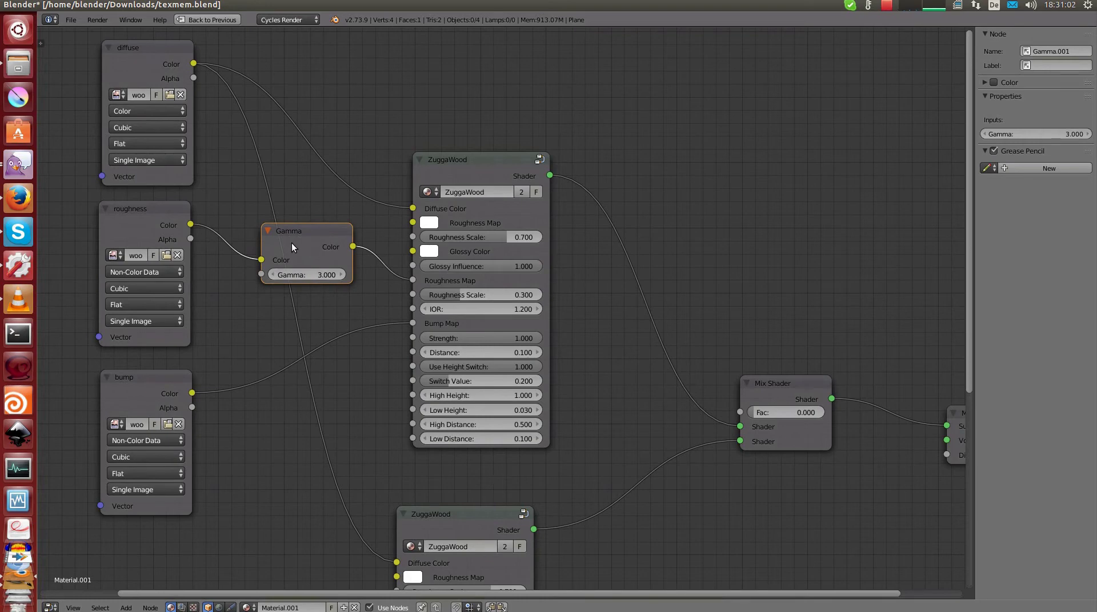
middle_drag(300, 254, 643, 310)
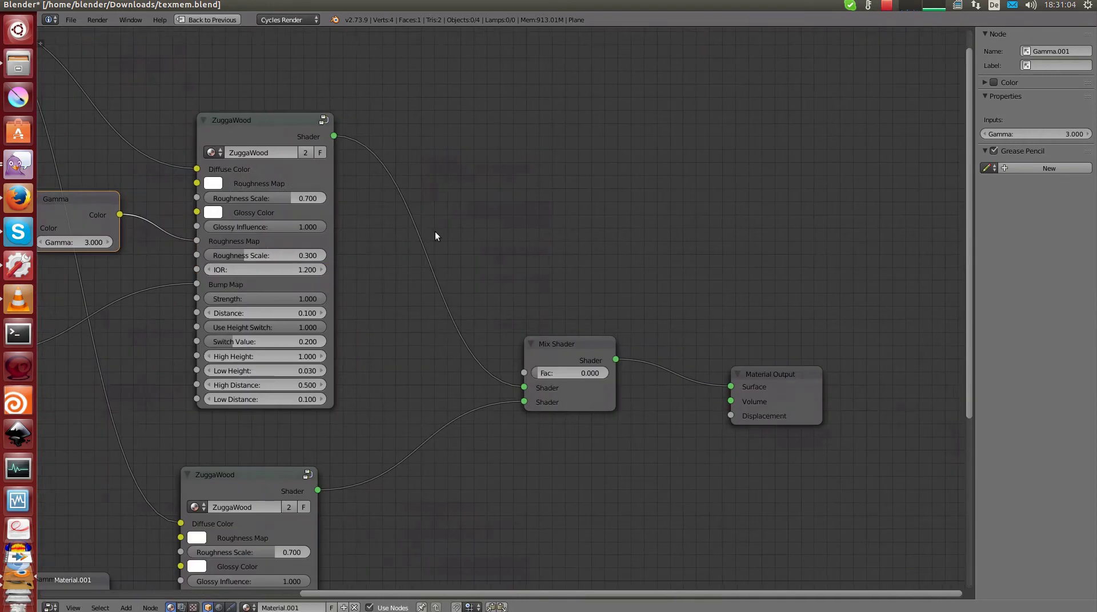
key(ctrl+Up)
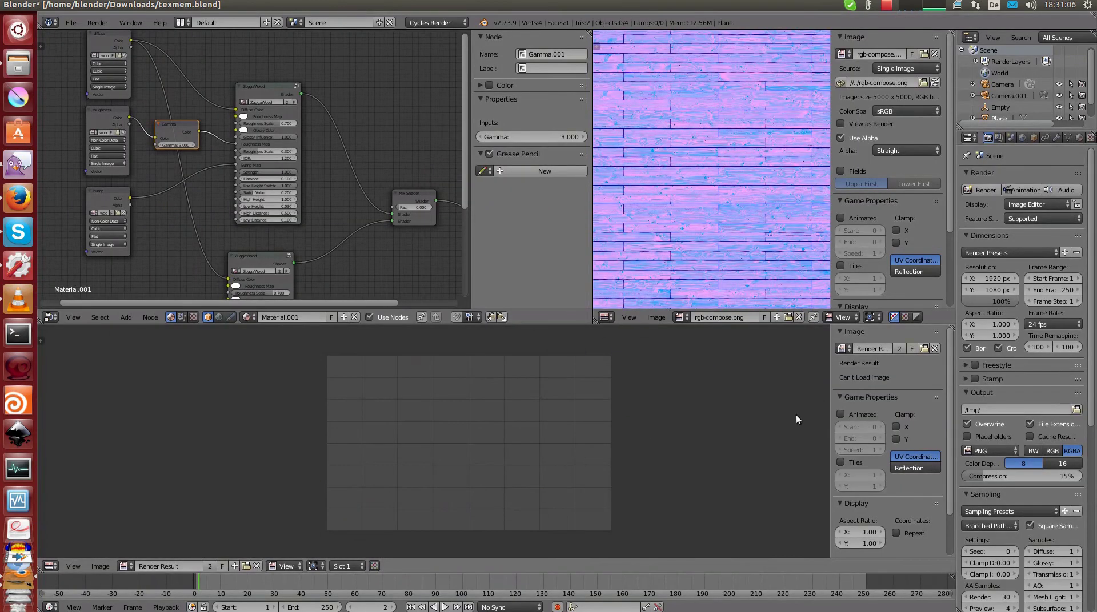
- Lower the Cycles render samples from 30 to 7 and start rendering the plank floor
scroll(993, 562, down, 1)
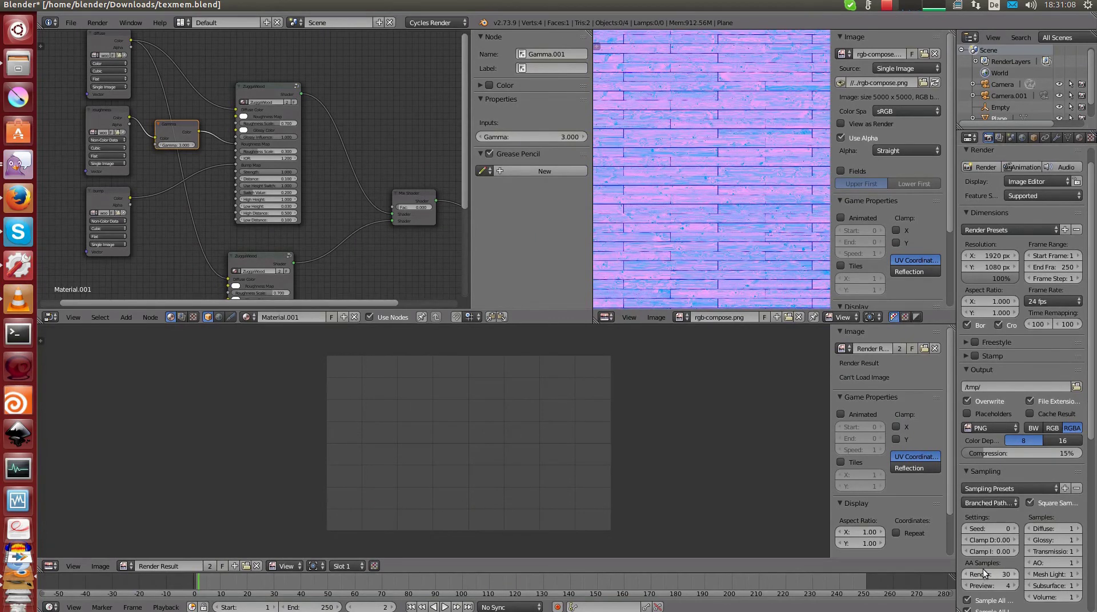
click(982, 573)
text(7)
key(Return)
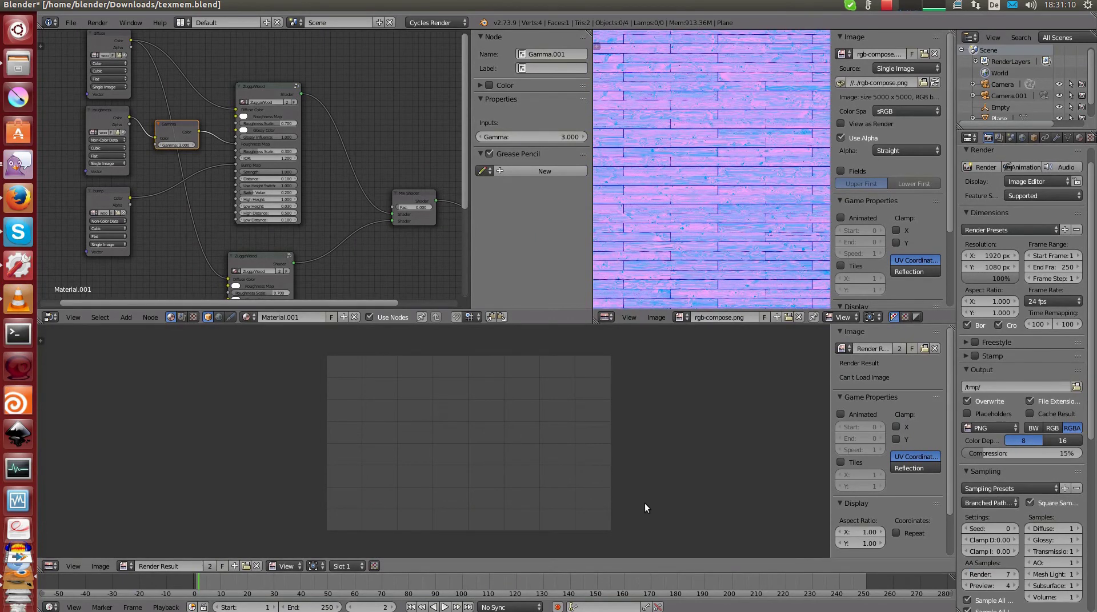
key(F12)
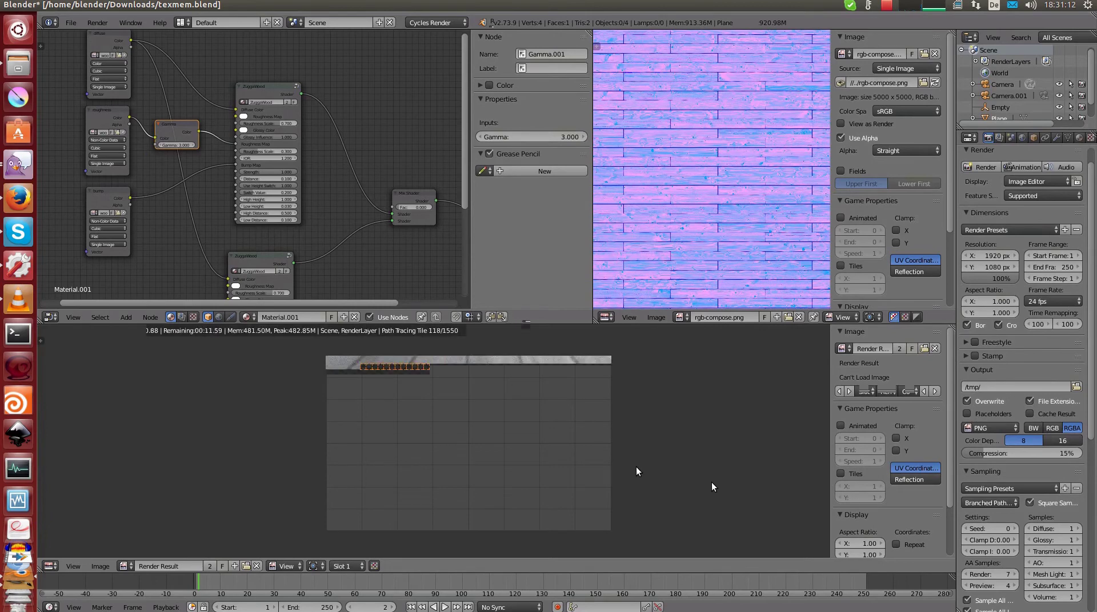
- View the finished plank render full screen, then make empty render Slot 2 active
key(ctrl+Up)
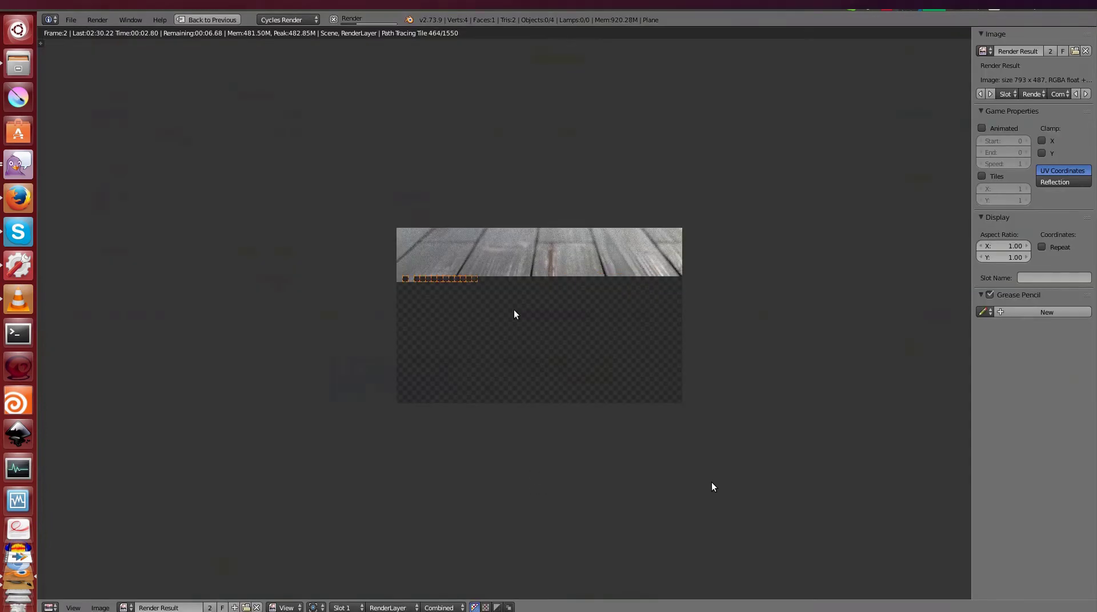
scroll(711, 486, up, 1)
scroll(713, 487, up, 1)
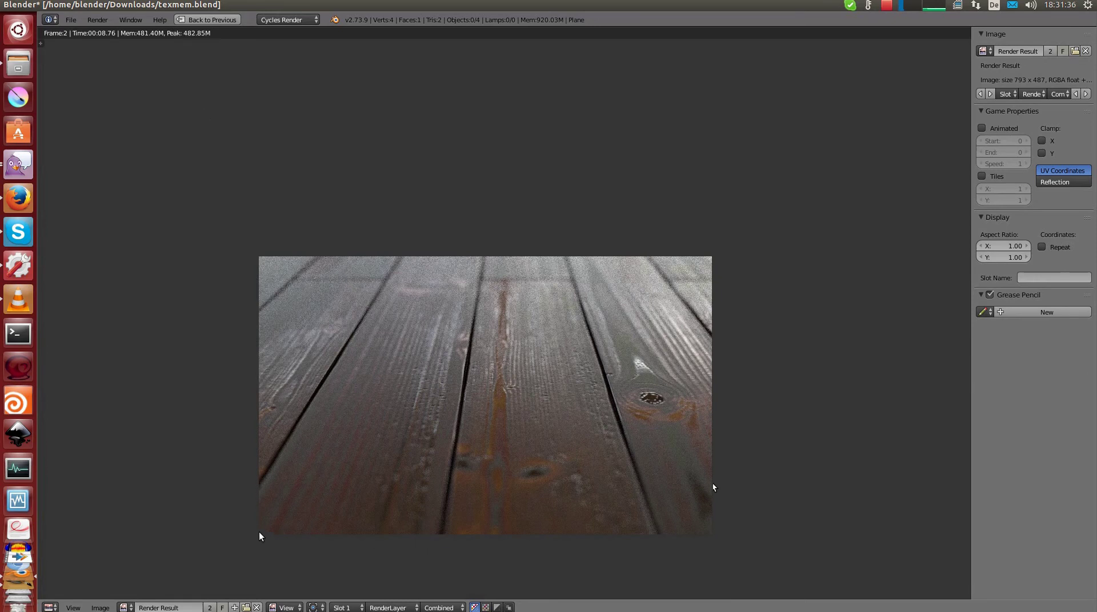
click(345, 607)
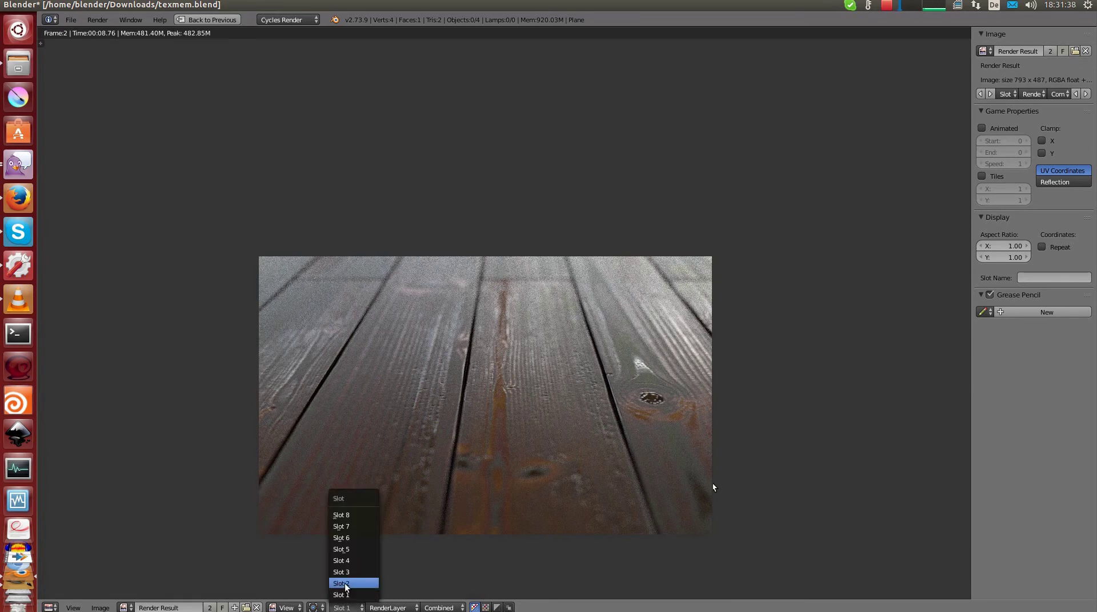
click(345, 584)
key(Escape)
scroll(294, 120, up, 2)
- With the node editor maximized, place the diffuse texture node above the bump/roughness node
scroll(294, 120, up, 2)
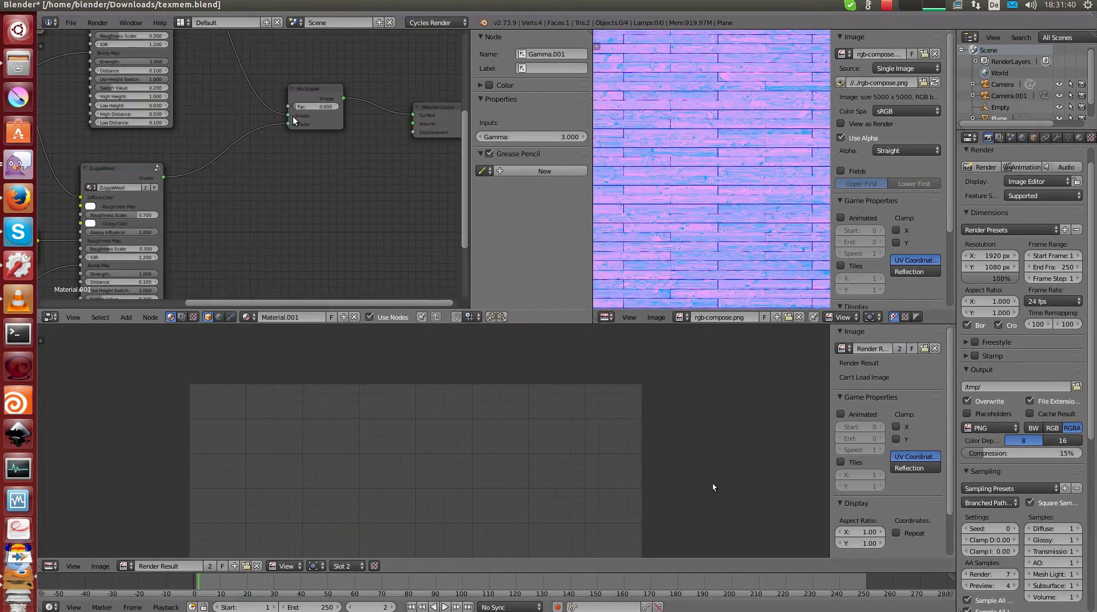
mouse_move(294, 120)
middle_down()
mouse_move(314, 231)
mouse_move(484, 311)
mouse_move(507, 269)
mouse_move(515, 345)
middle_up()
key(ctrl+Up)
scroll(484, 312, down, 1)
mouse_move(523, 71)
mouse_down()
mouse_move(375, 322)
mouse_move(427, 453)
mouse_up()
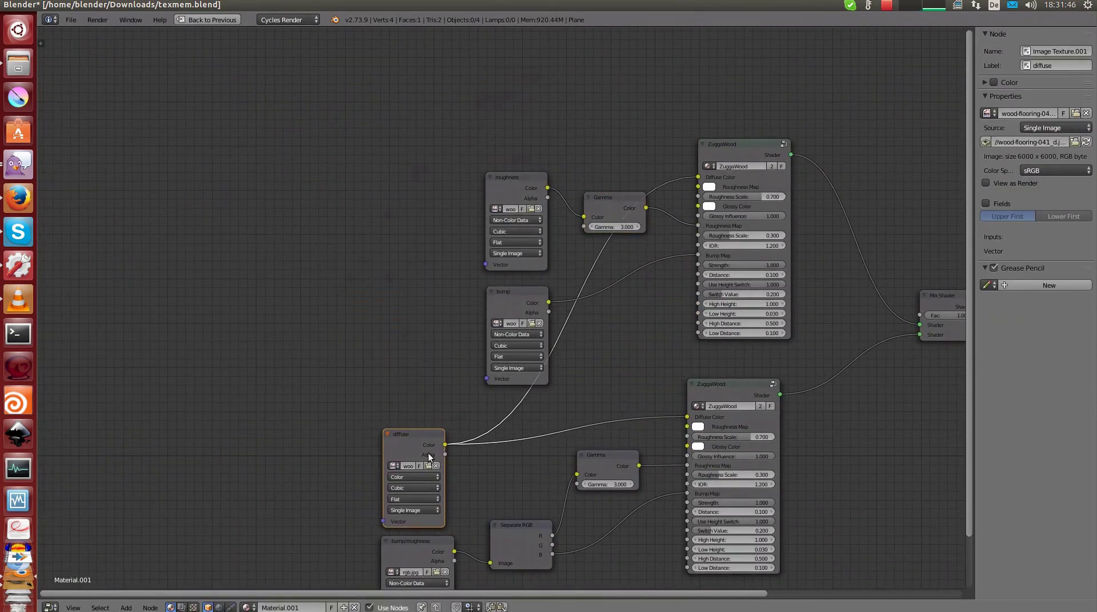
middle_drag(428, 454, 457, 367)
scroll(457, 367, up, 2)
scroll(430, 383, up, 2)
drag(414, 403, 390, 403)
drag(338, 160, 344, 145)
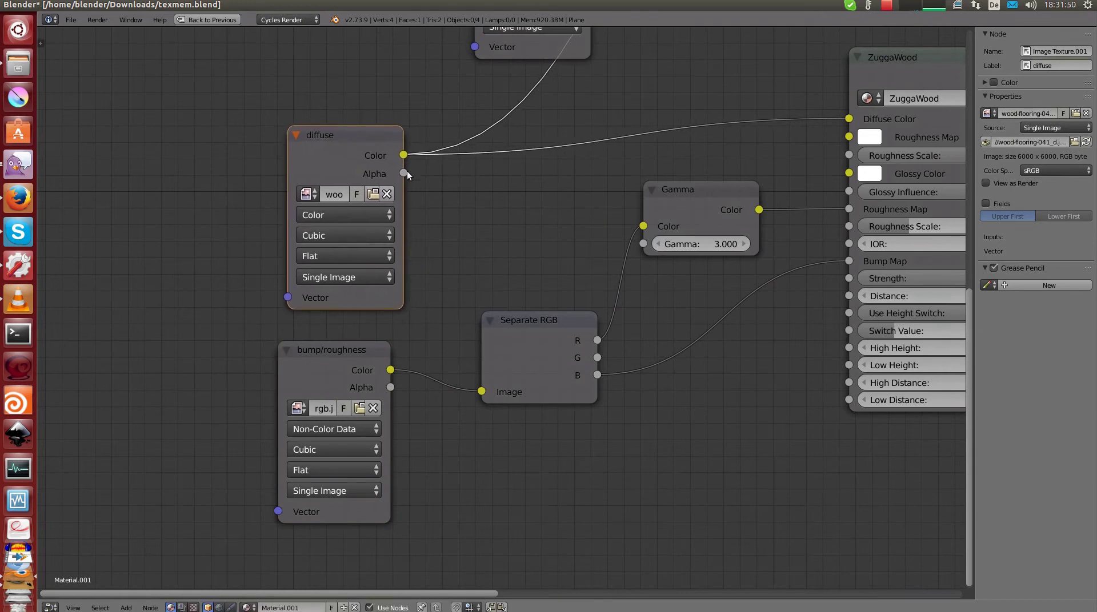
drag(311, 370, 321, 358)
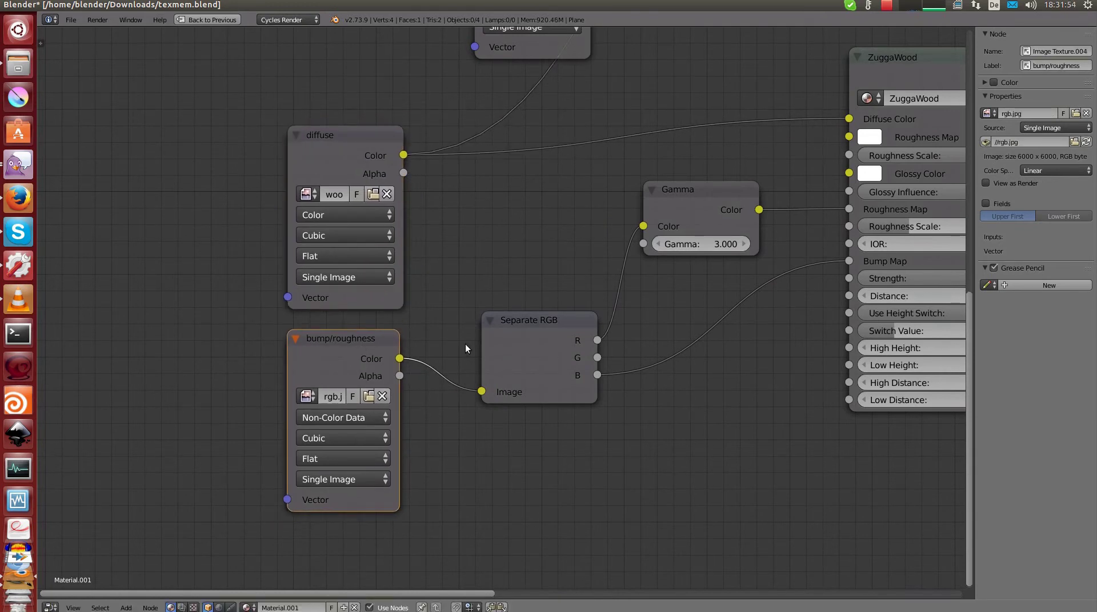
- Reposition the bump/roughness and Separate RGB nodes into a neat arrangement, then restore the layout
middle_drag(465, 344, 388, 344)
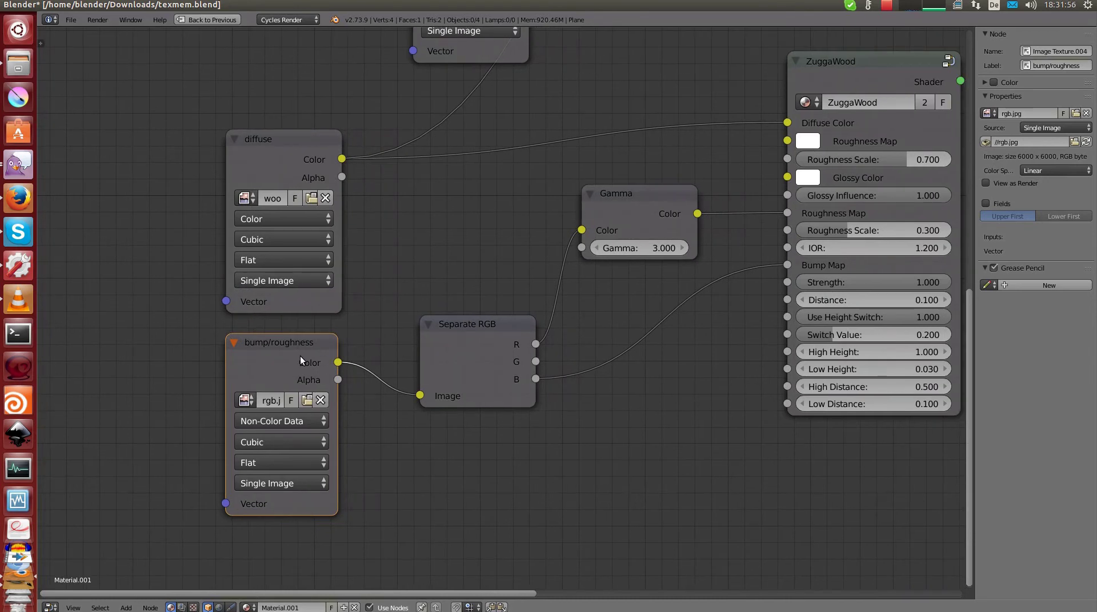
middle_drag(555, 337, 483, 357)
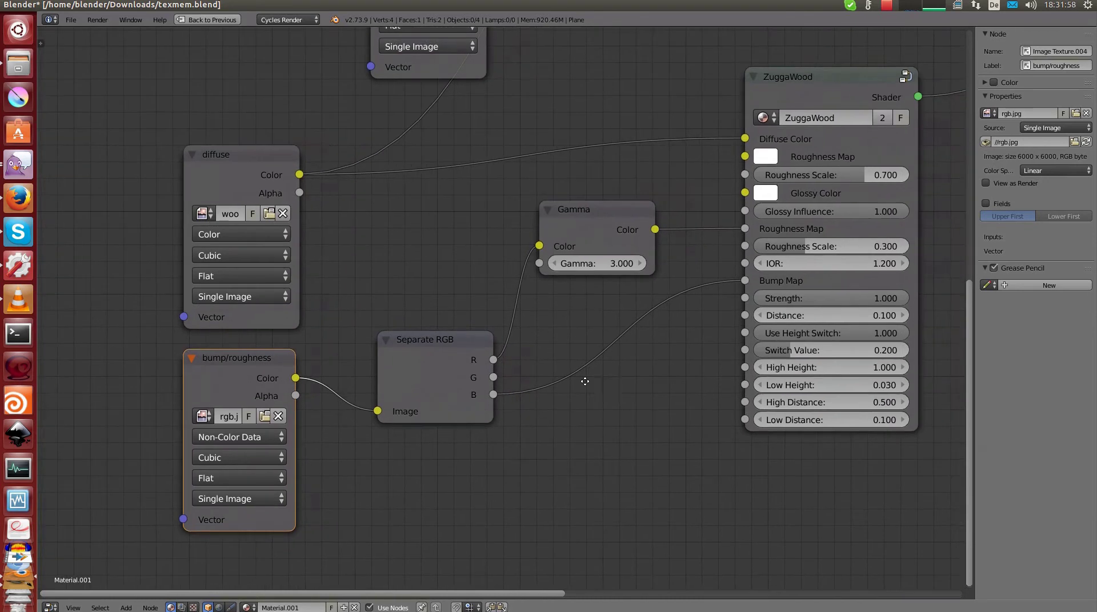
key(g)
click(436, 330)
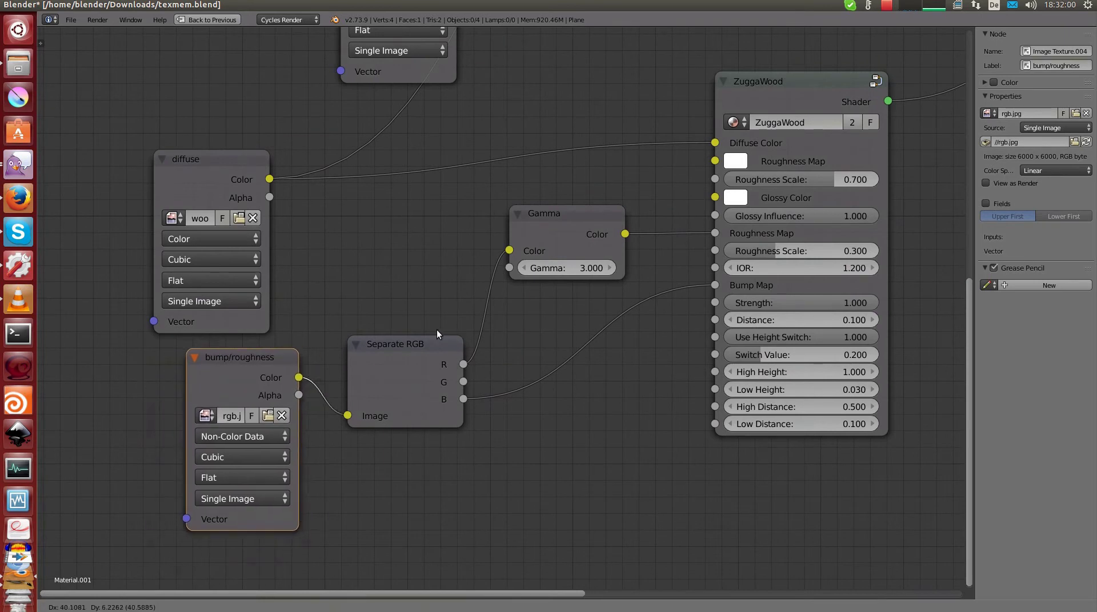
drag(419, 375, 407, 378)
drag(251, 352, 211, 368)
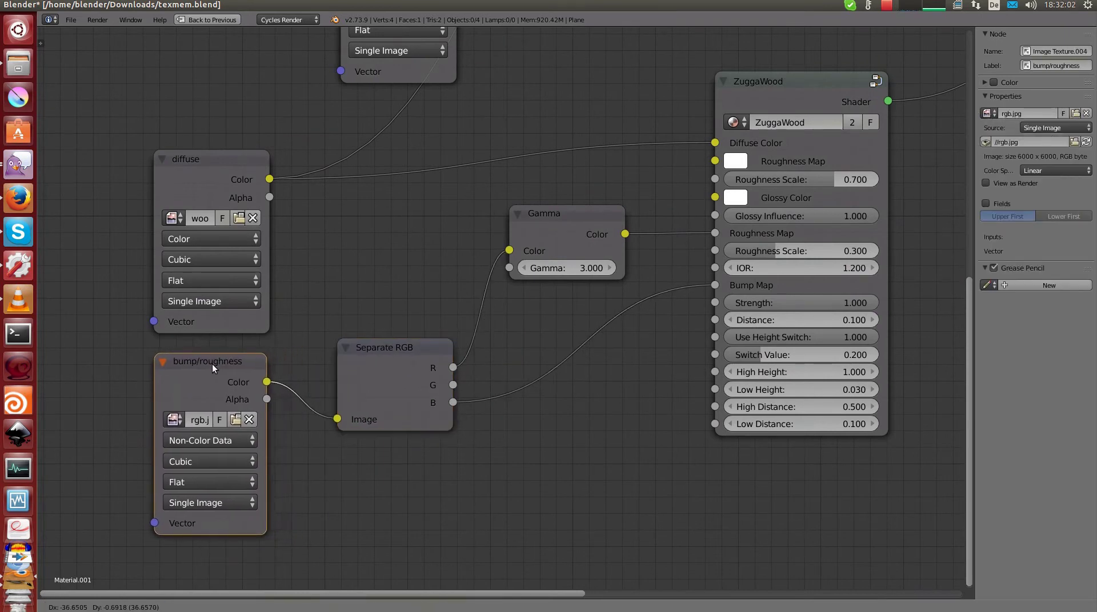
drag(392, 370, 380, 369)
middle_drag(486, 343, 376, 375)
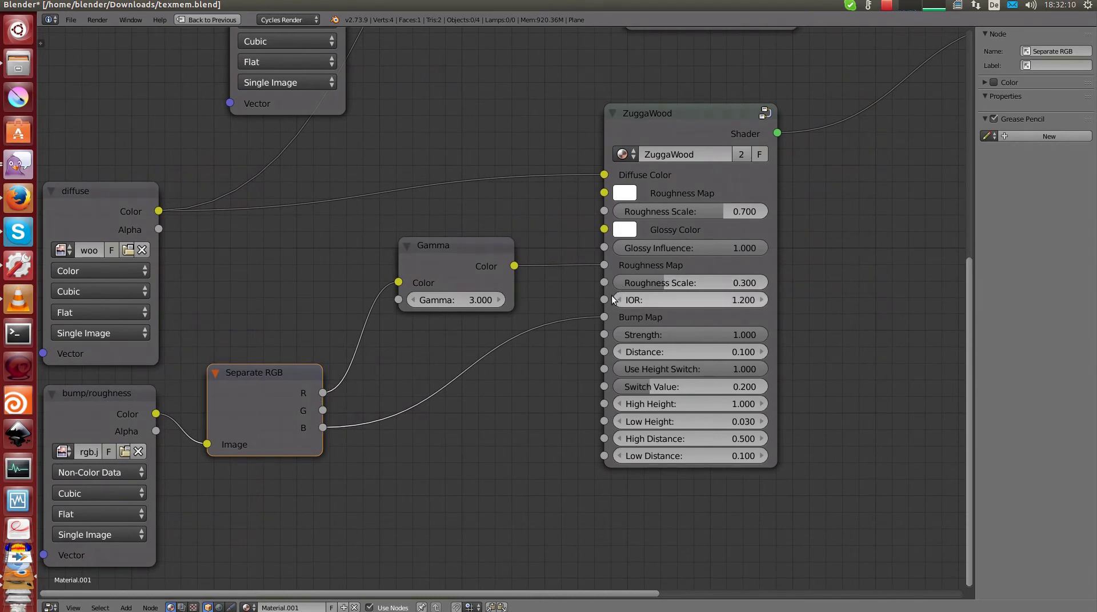
middle_drag(673, 305, 728, 283)
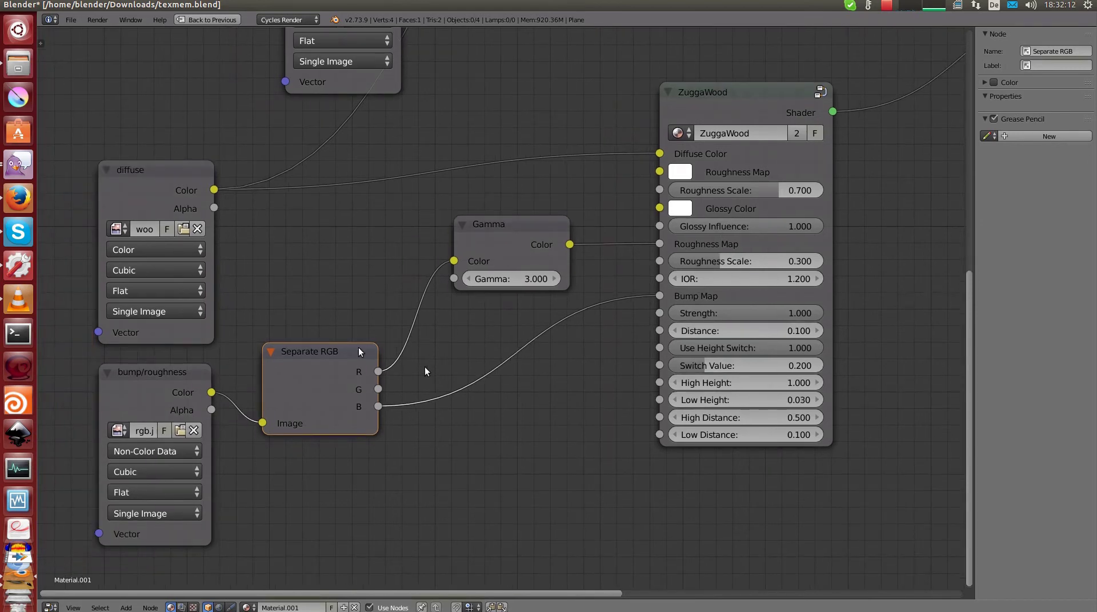
mouse_move(358, 351)
ctrl+middle_down()
mouse_move(531, 295)
mouse_move(539, 340)
ctrl+middle_up()
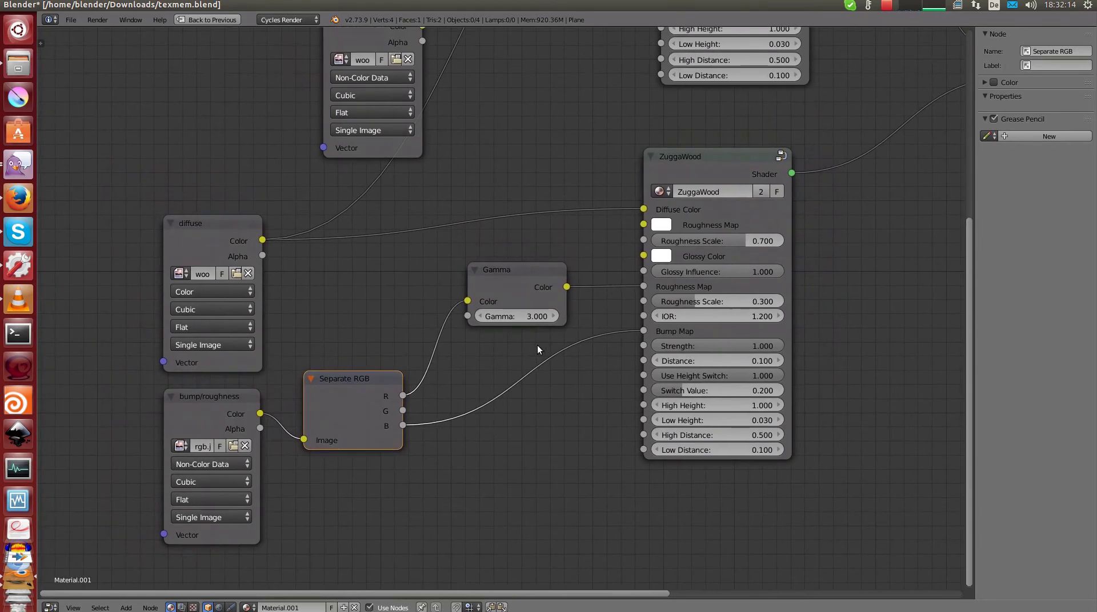
key(ctrl+Up)
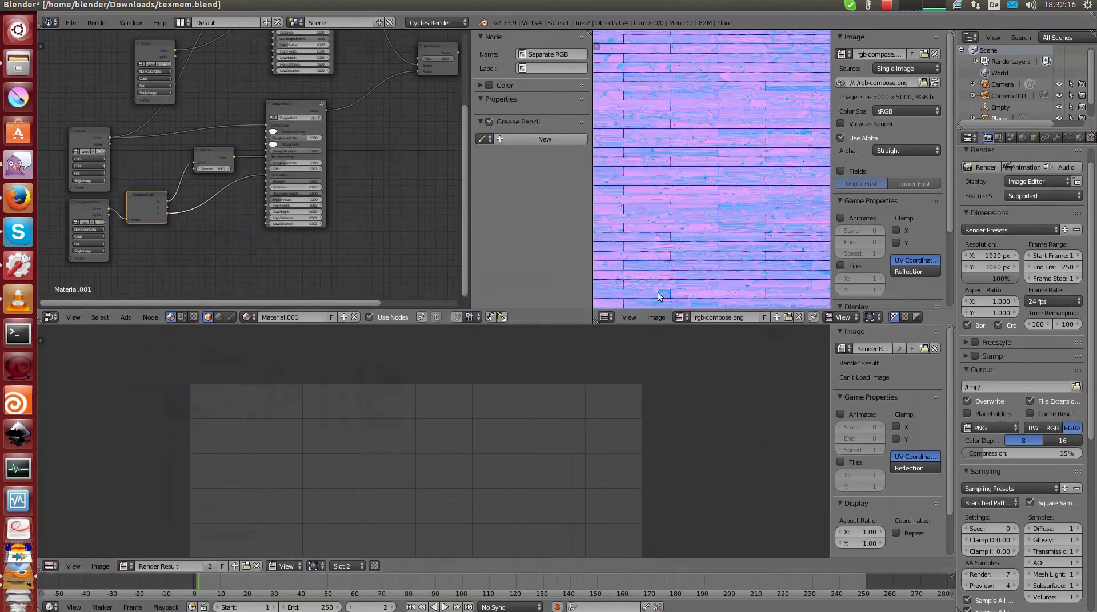
scroll(196, 213, up, 1)
- Nudge the Separate RGB node and render the planks into Slot 2, shown full screen
scroll(267, 189, up, 1)
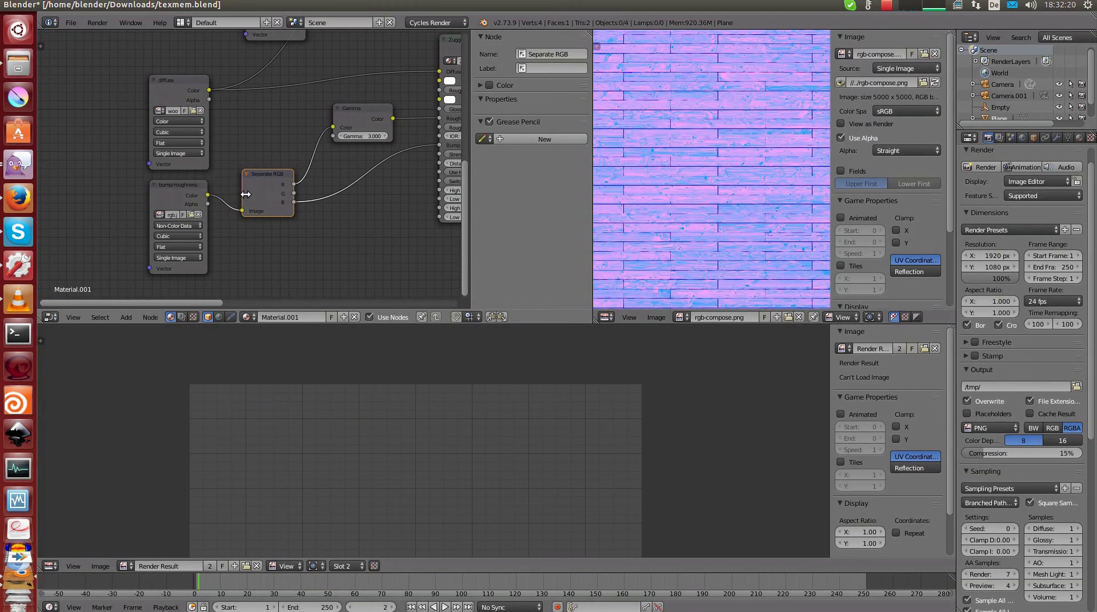
drag(254, 190, 259, 195)
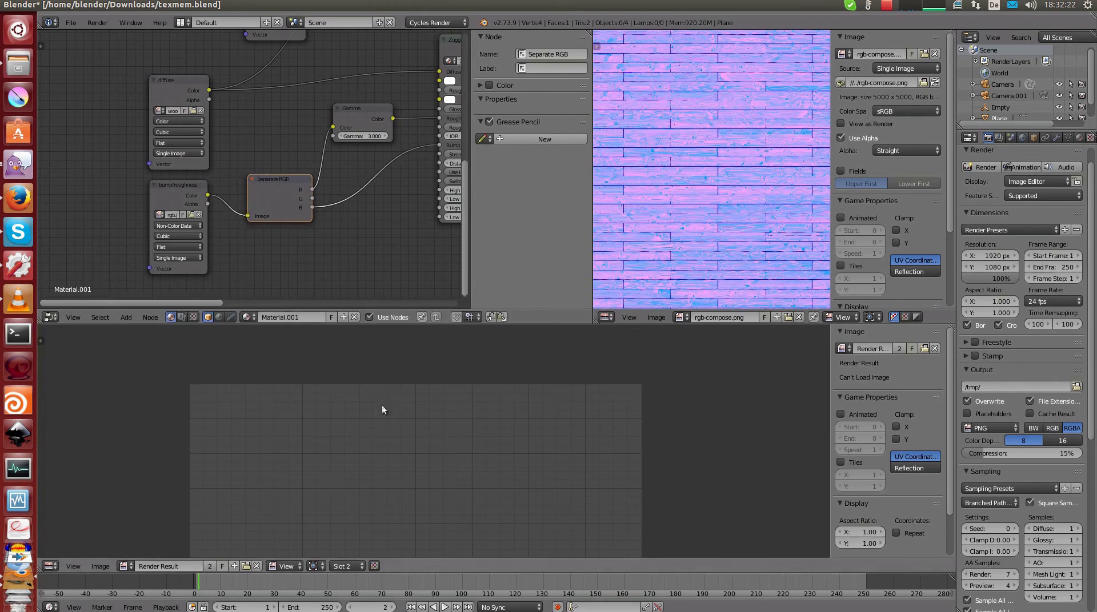
scroll(400, 451, up, 1)
scroll(434, 446, up, 1)
key(F12)
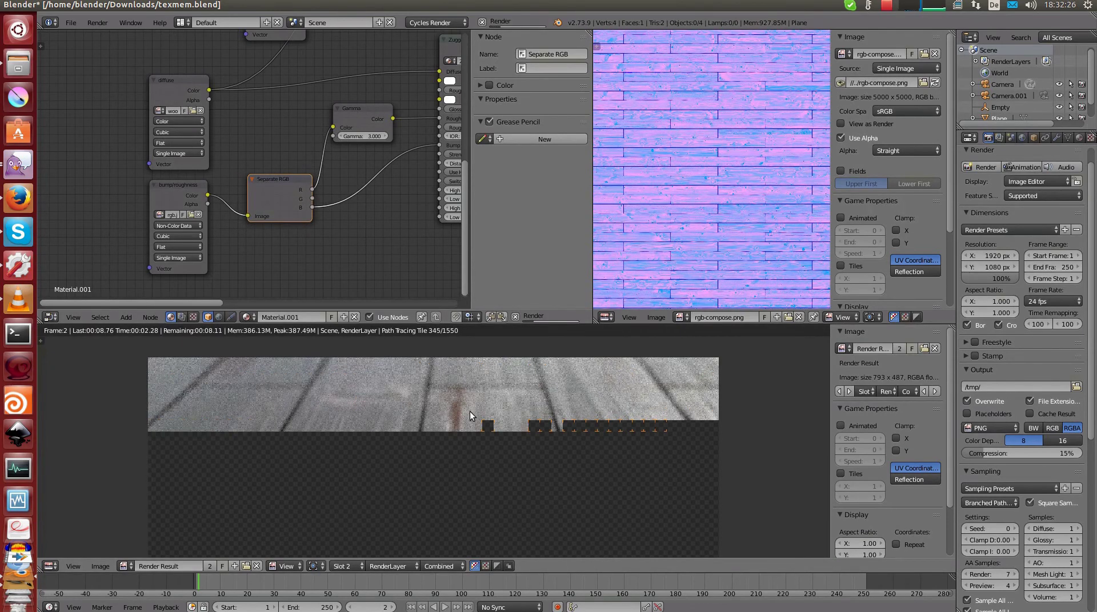
key(ctrl+Up)
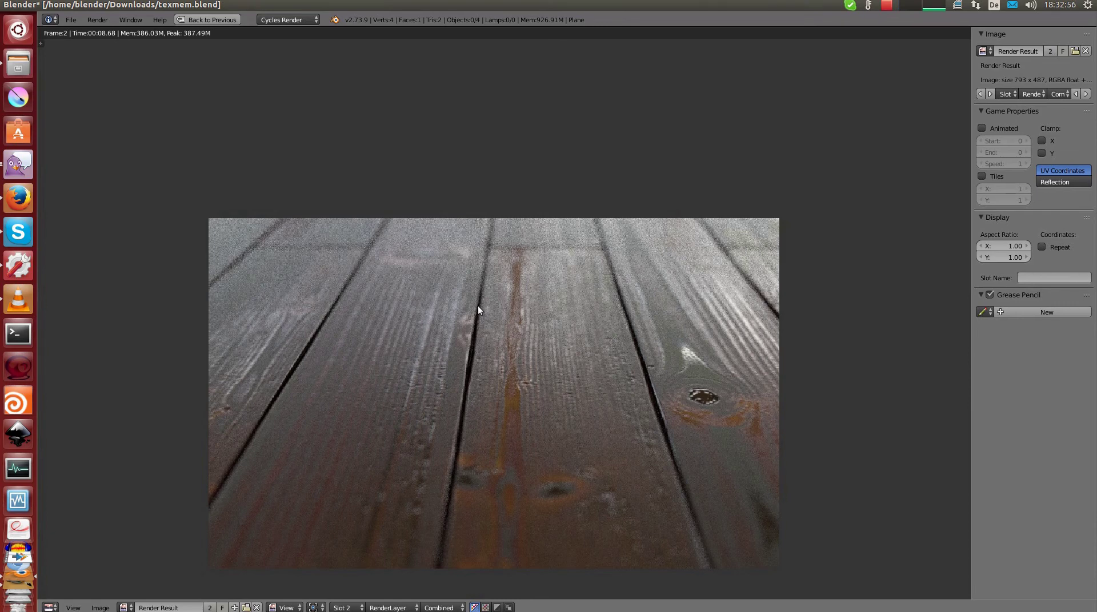
middle_drag(477, 306, 484, 273)
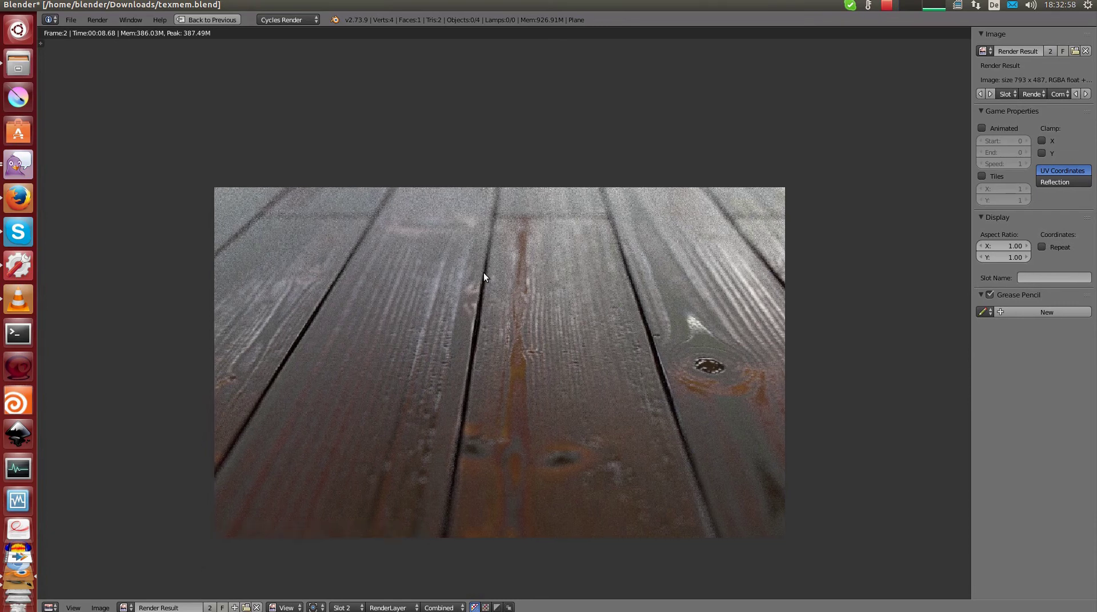
key(ctrl+Up)
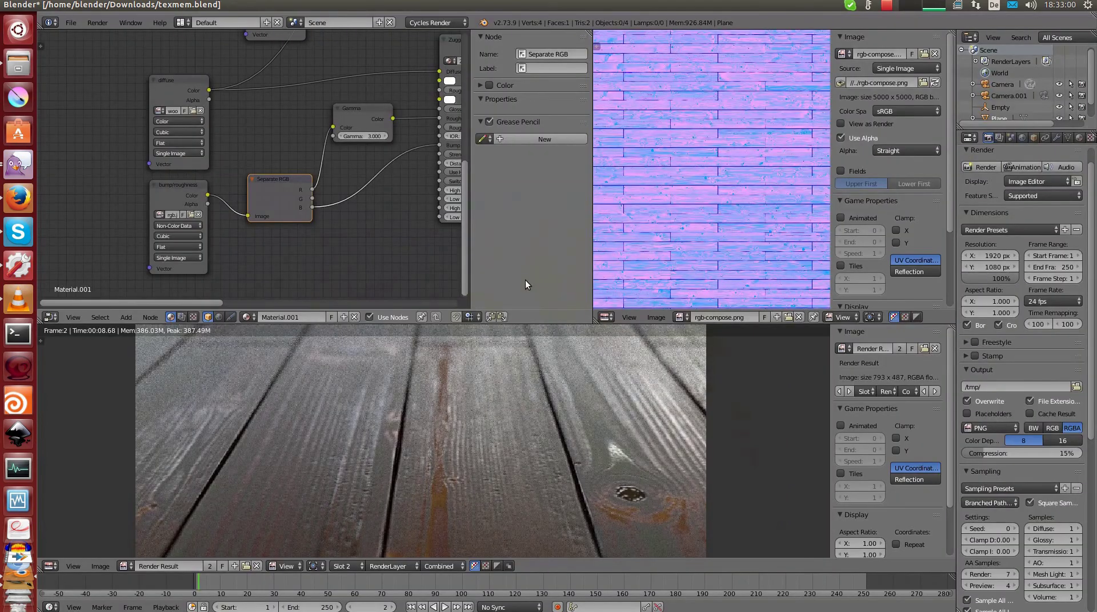
middle_drag(362, 176, 306, 186)
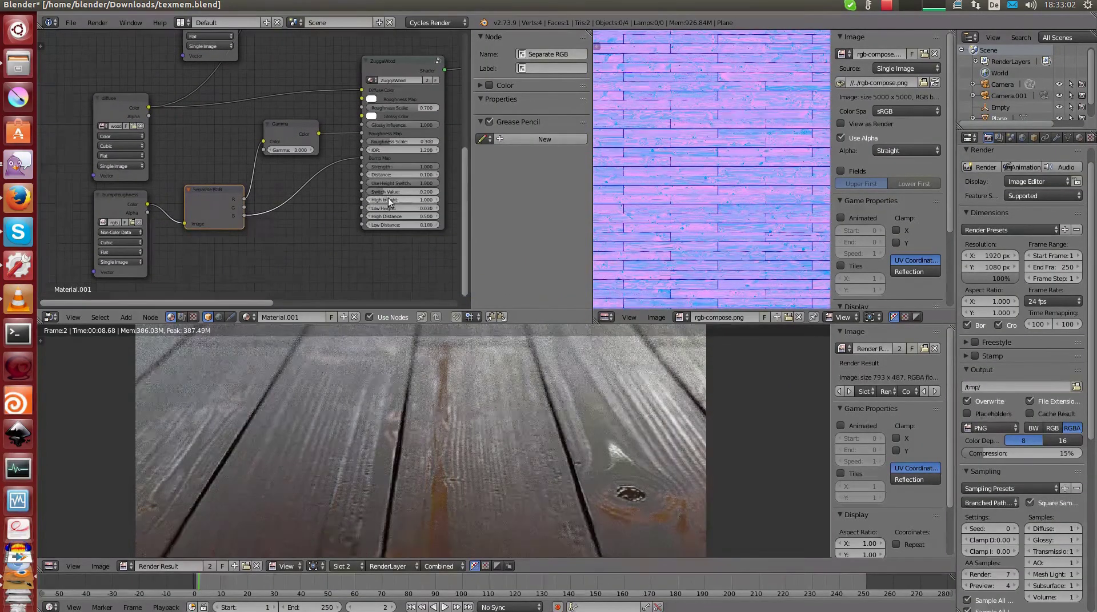
middle_drag(366, 406, 383, 446)
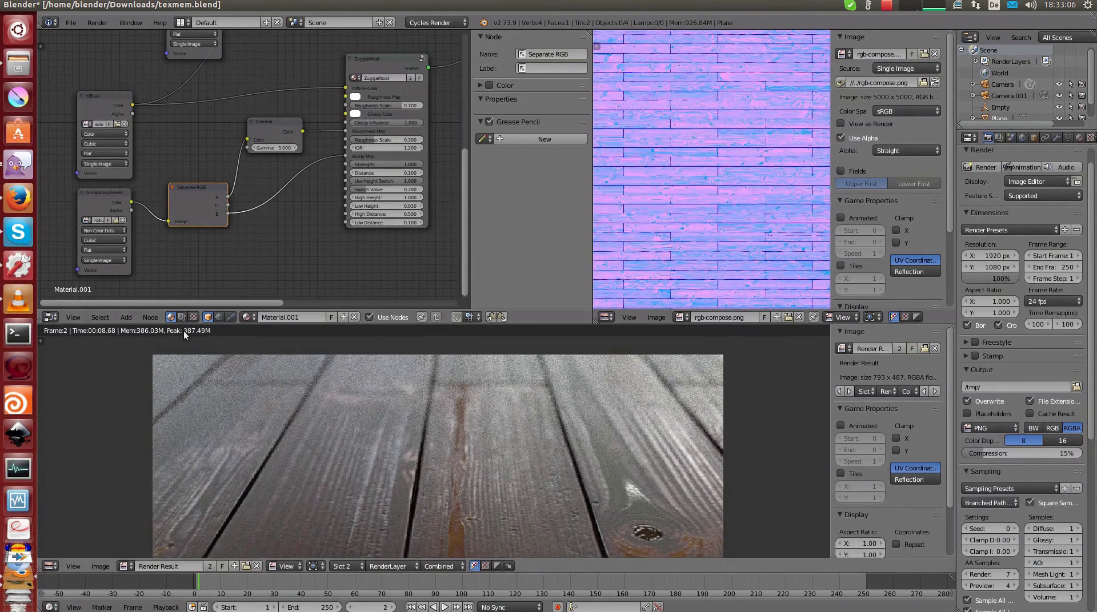
middle_drag(156, 206, 262, 197)
scroll(194, 190, up, 1)
click(195, 189)
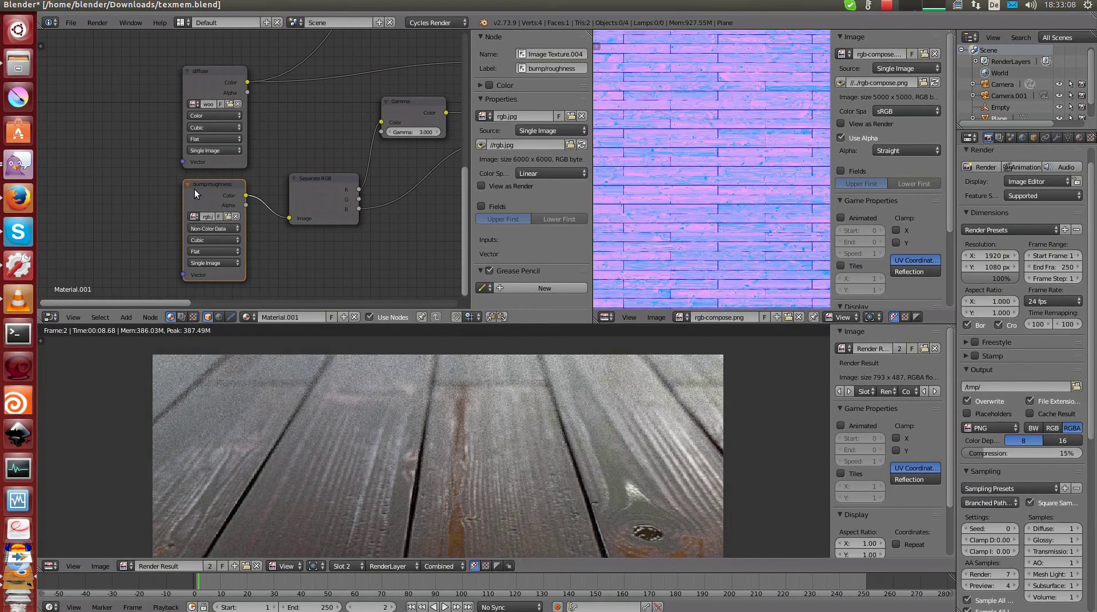
click(331, 190)
mouse_move(457, 128)
middle_down()
mouse_move(354, 159)
mouse_move(455, 117)
middle_up()
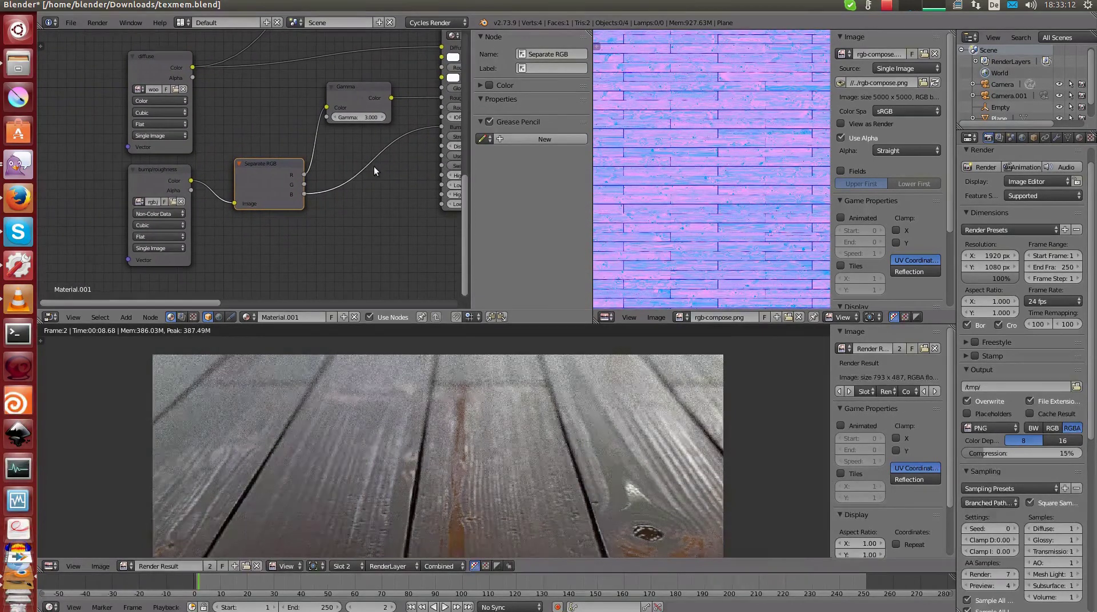
middle_drag(477, 457, 474, 377)
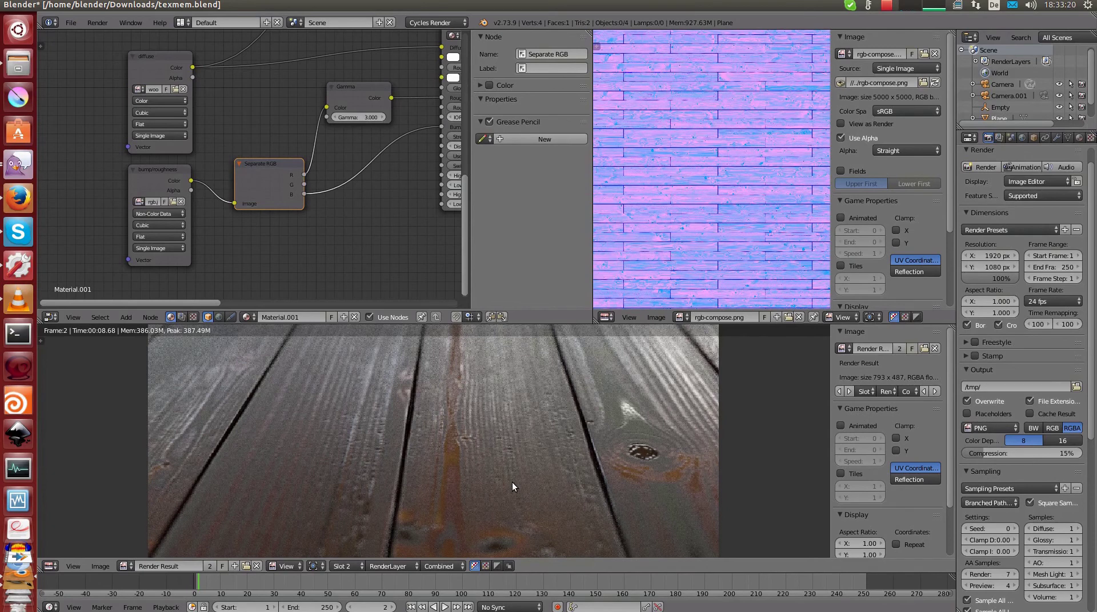
- Show the slot 8 render full screen and zoom in on the wood knot
key(ctrl+Up)
middle_drag(418, 500, 413, 512)
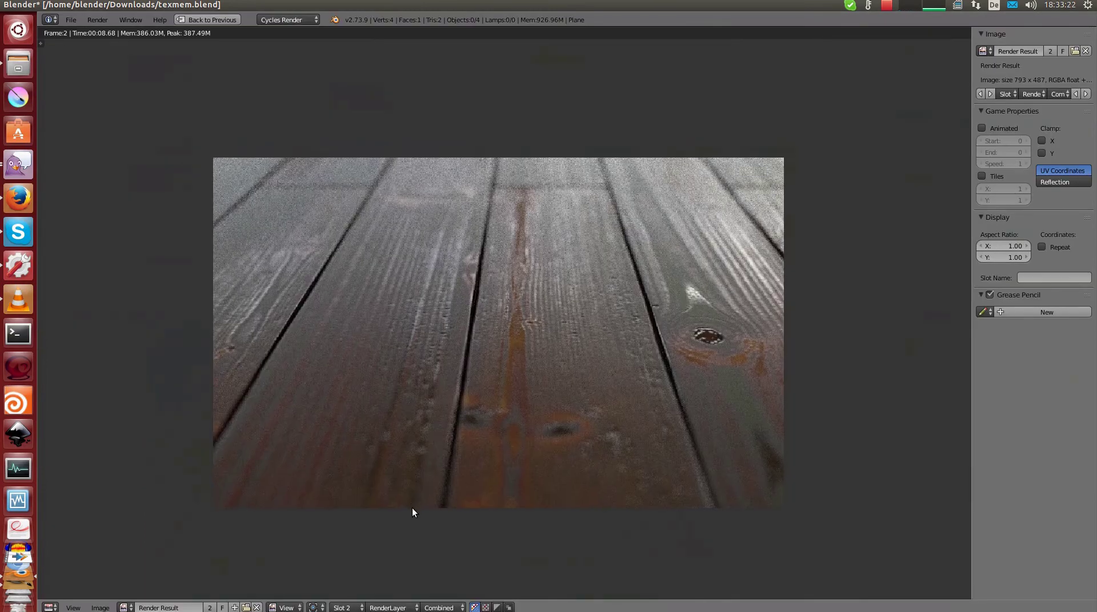
click(347, 605)
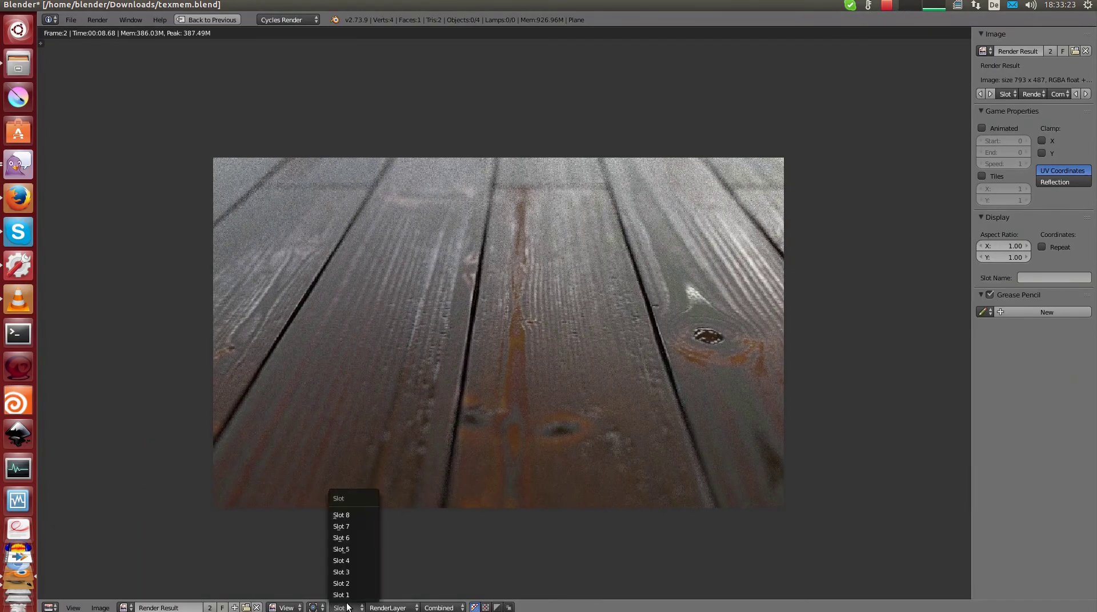
click(351, 514)
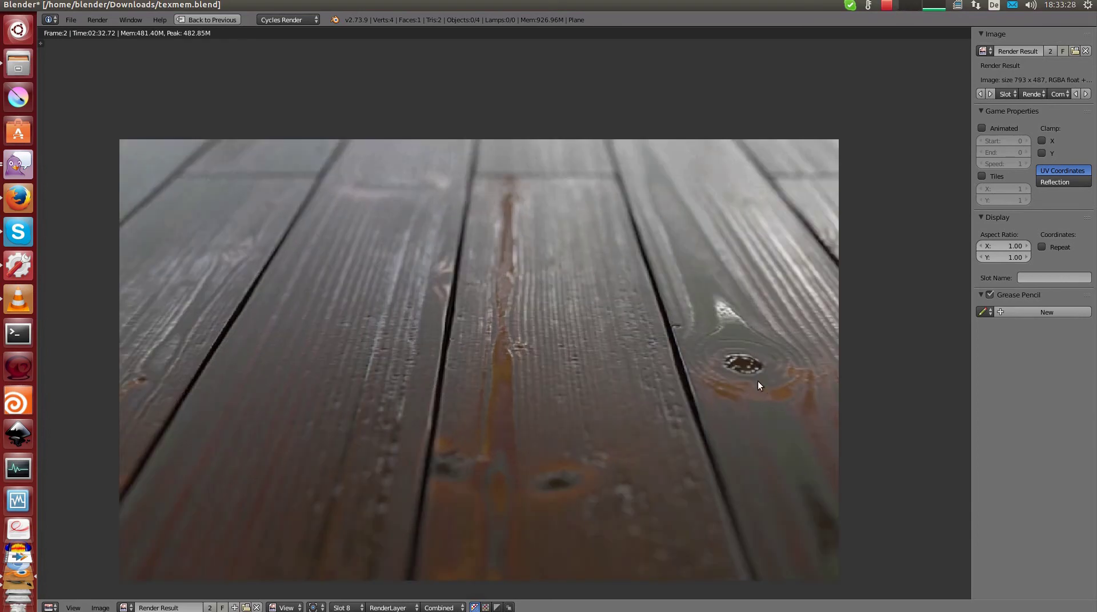
scroll(489, 363, up, 3)
mouse_move(757, 382)
middle_down()
mouse_move(489, 363)
mouse_move(549, 345)
middle_up()
scroll(431, 421, up, 4)
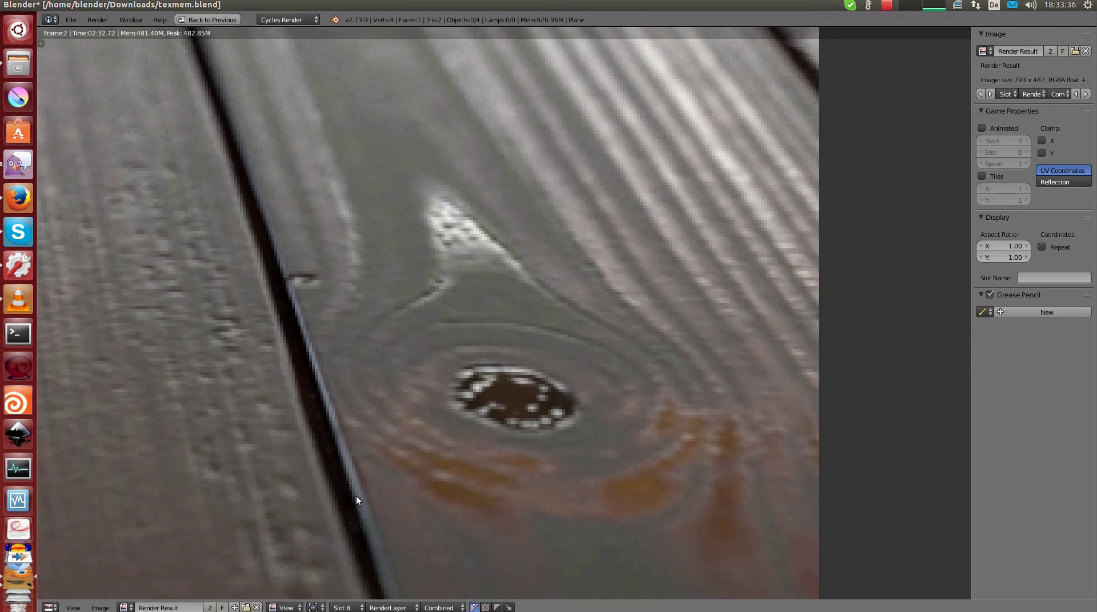
- Flip between the slot 7 and slot 8 renders to compare the knot detail
click(346, 607)
click(357, 526)
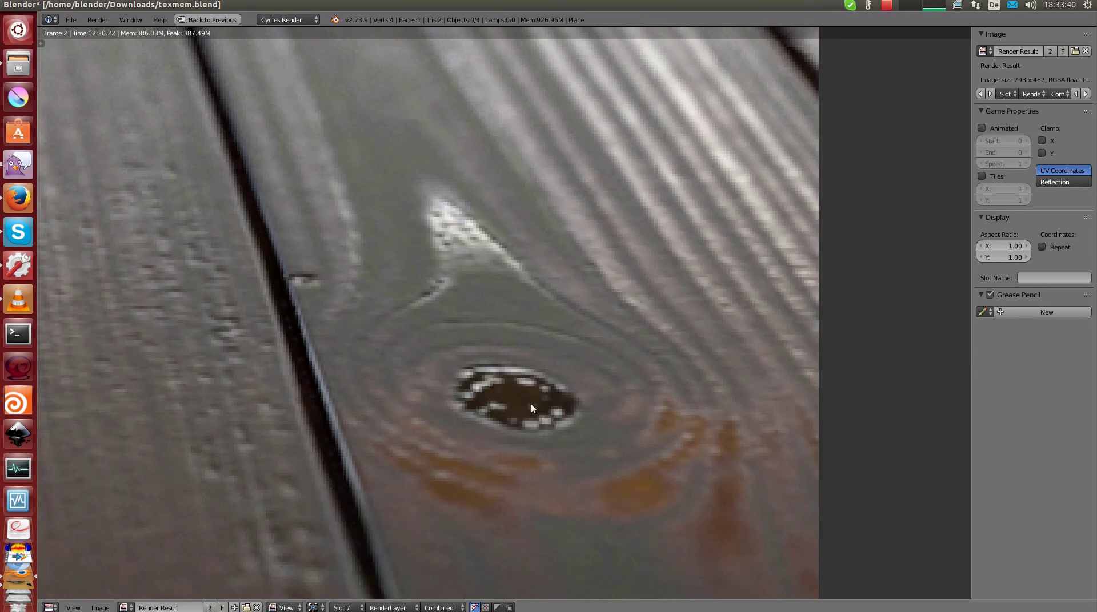
scroll(539, 405, down, 1)
scroll(539, 406, down, 2)
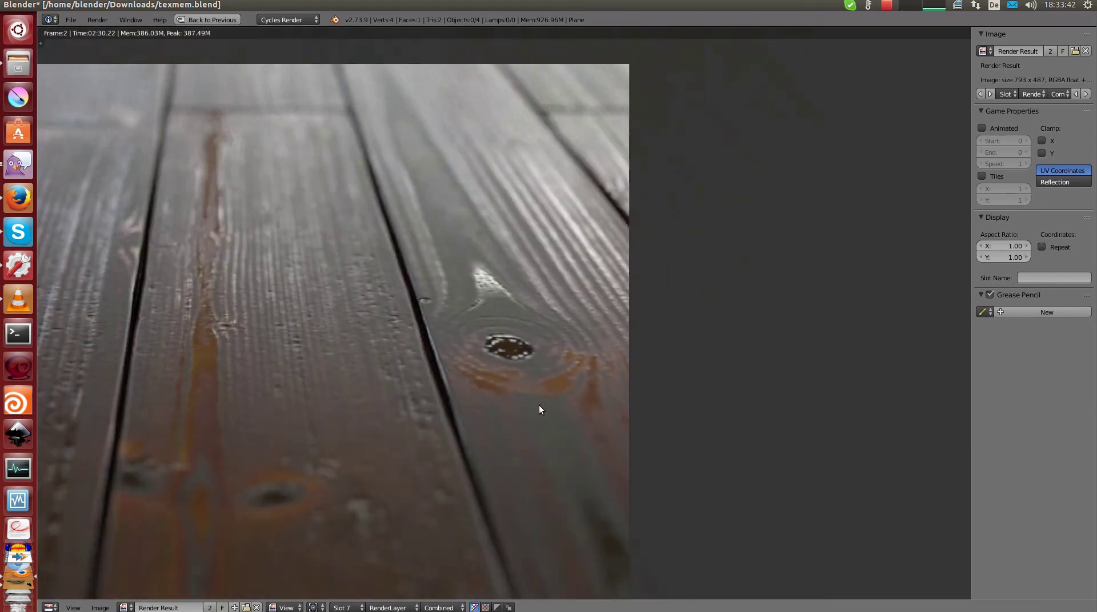
scroll(539, 406, down, 2)
scroll(469, 417, up, 3)
scroll(518, 421, down, 1)
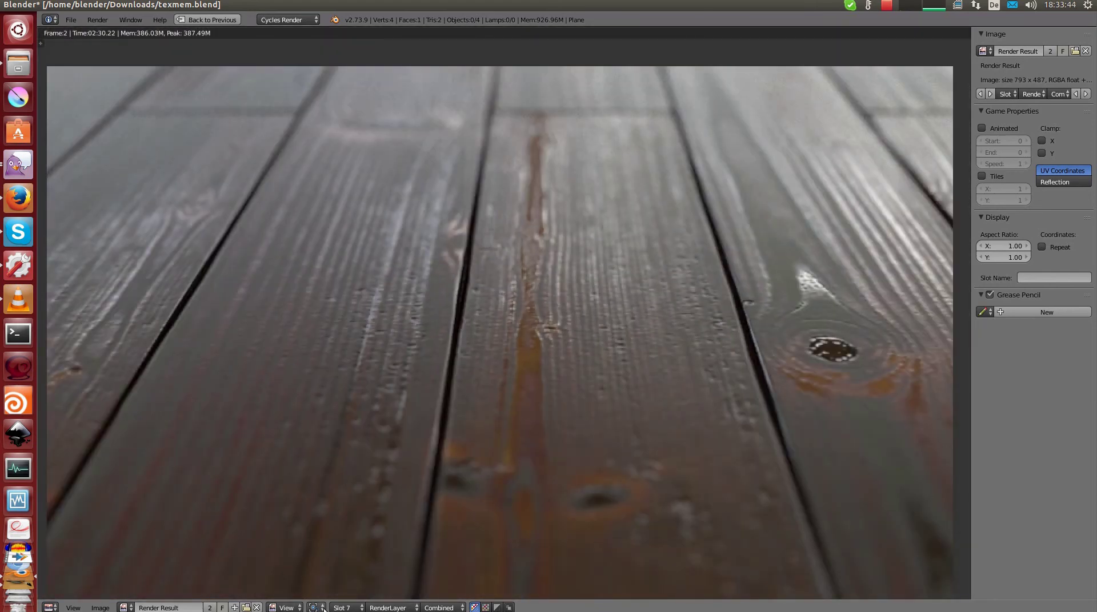
click(342, 607)
click(352, 516)
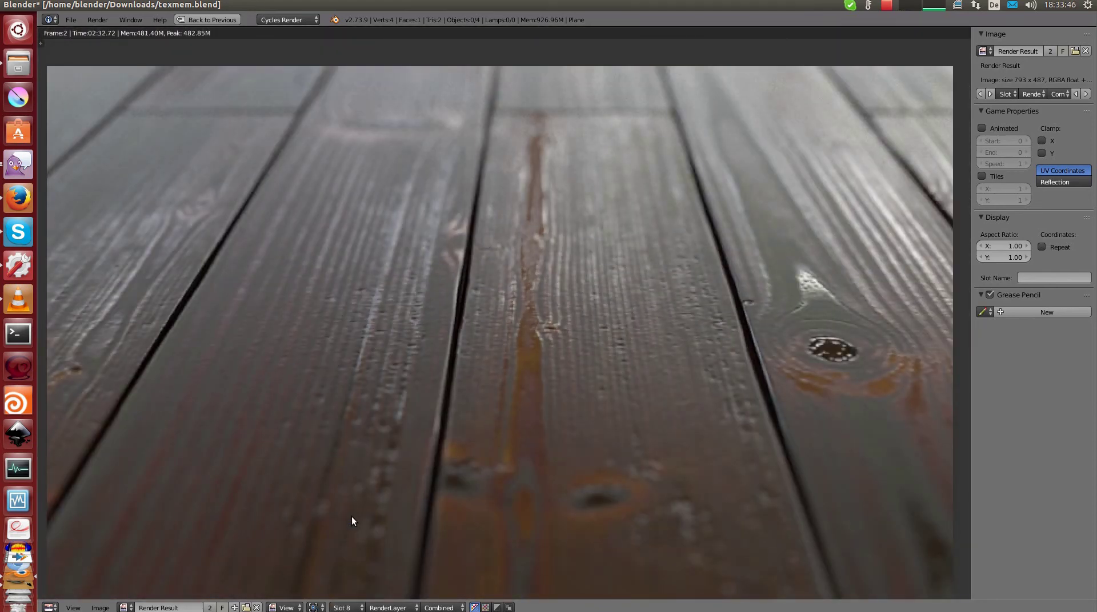
click(346, 607)
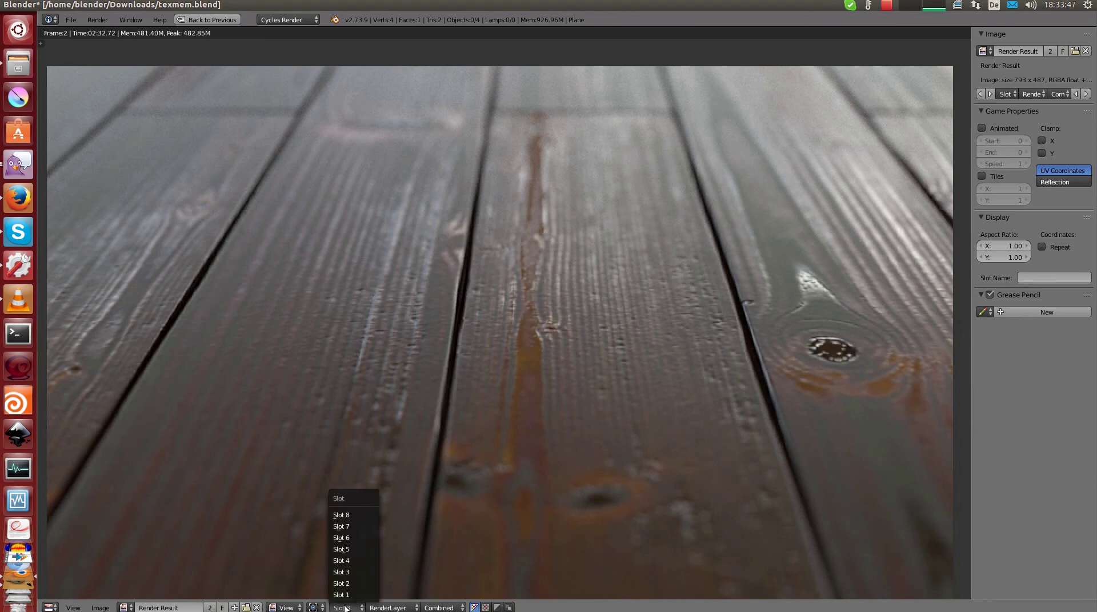
click(351, 526)
key(Escape)
- Check the bump/roughness texture's Cubic interpolation, frame the ZuggaWood node, then restore the layout
key(ctrl+Up)
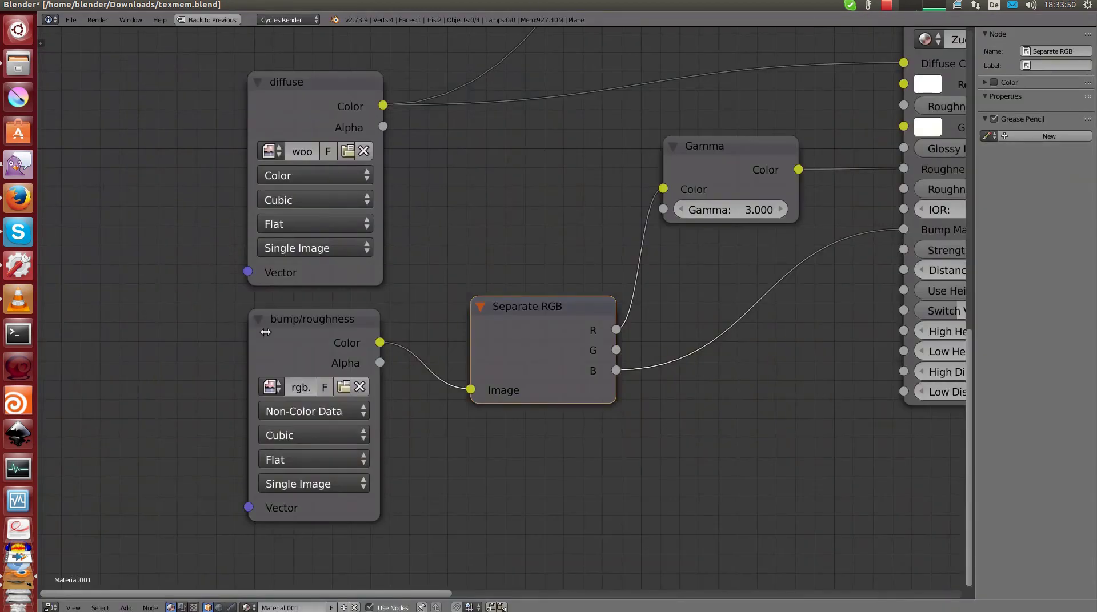
scroll(409, 356, down, 1)
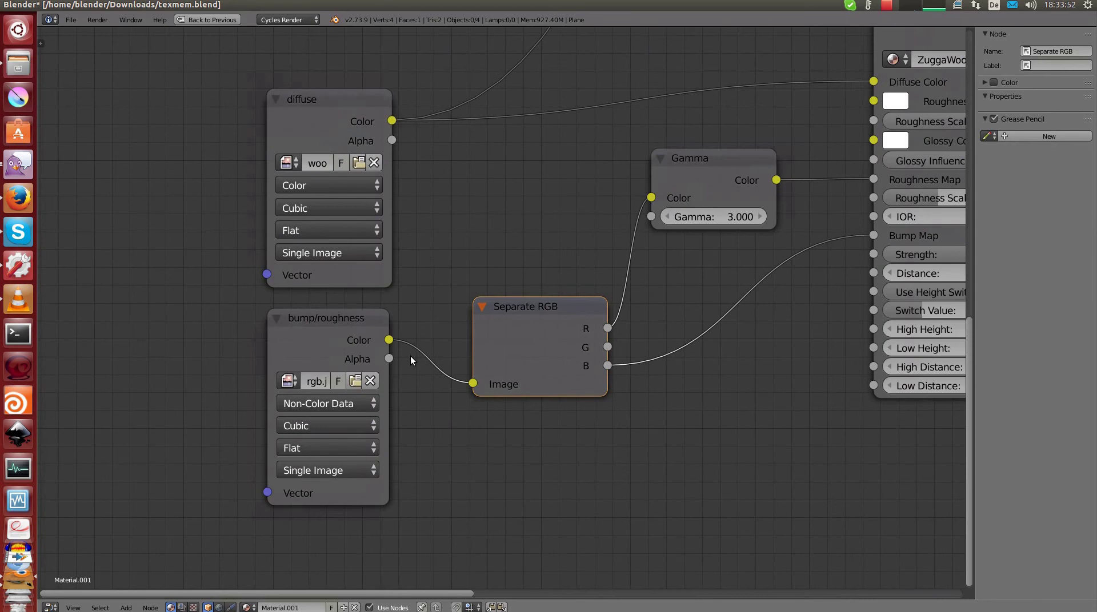
click(305, 426)
middle_drag(584, 372, 393, 398)
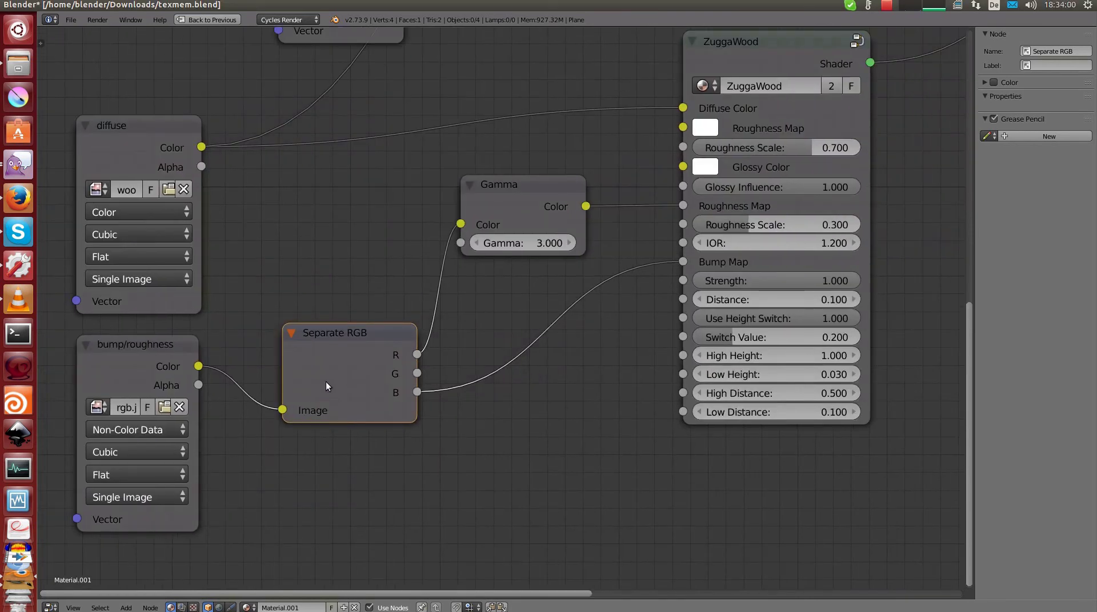
middle_drag(335, 366, 455, 369)
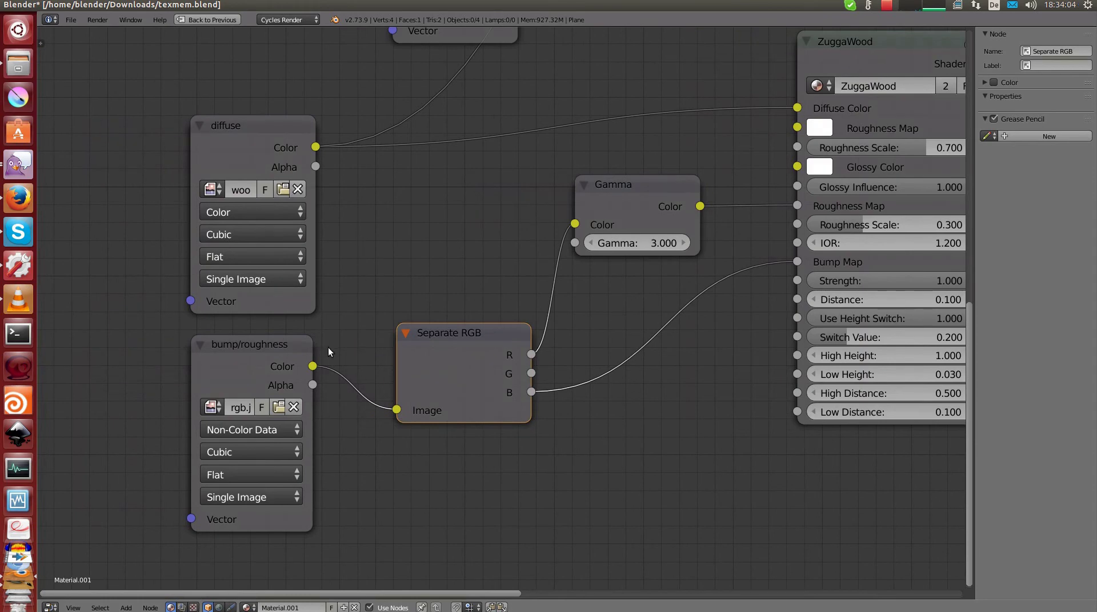
key(ctrl+Up)
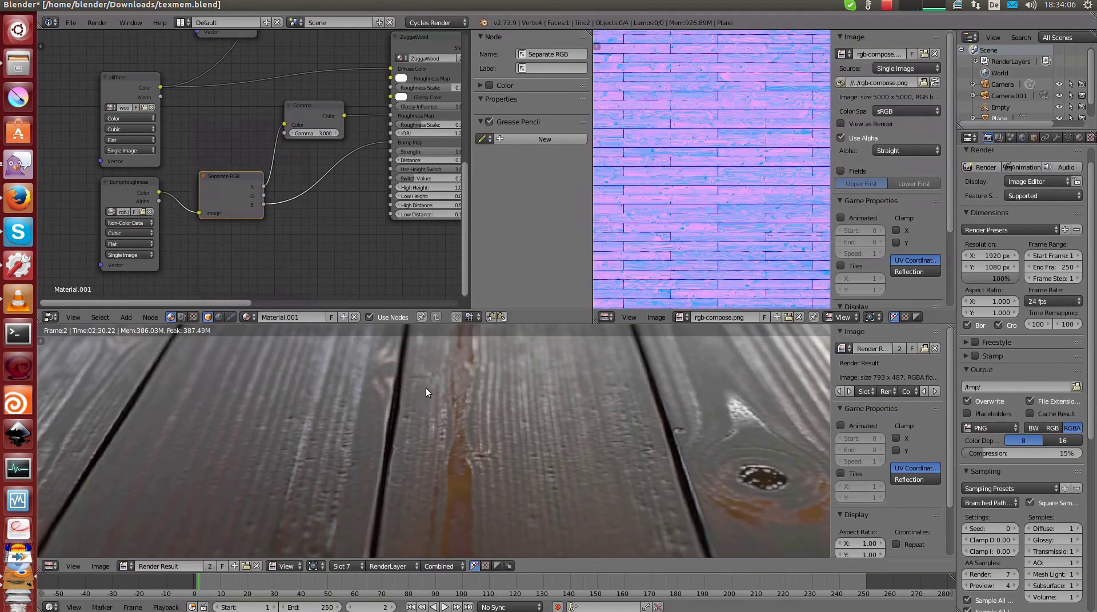
click(347, 567)
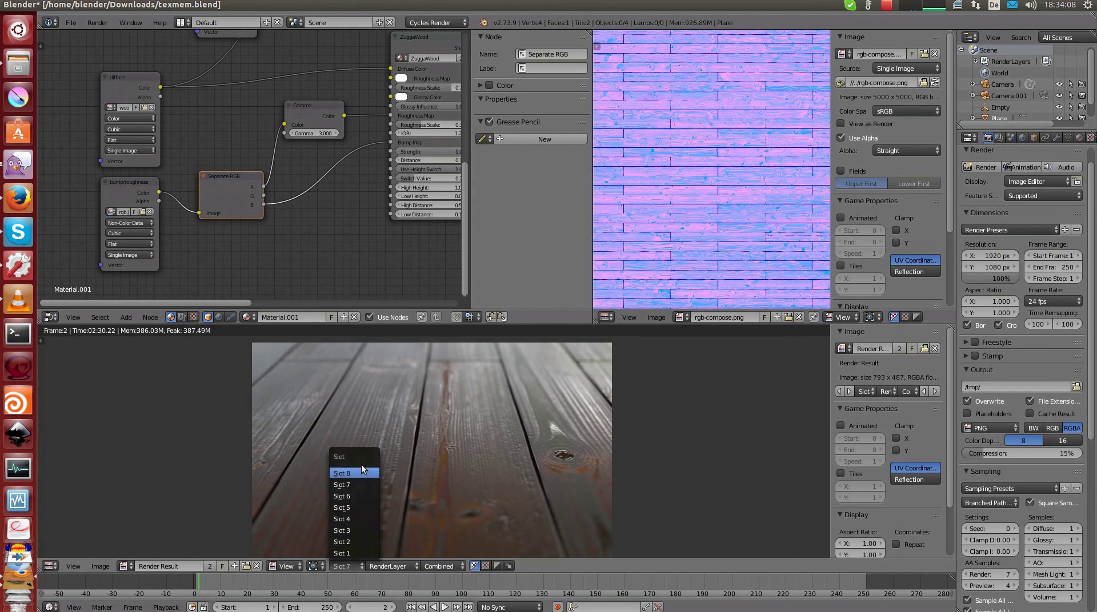
click(351, 471)
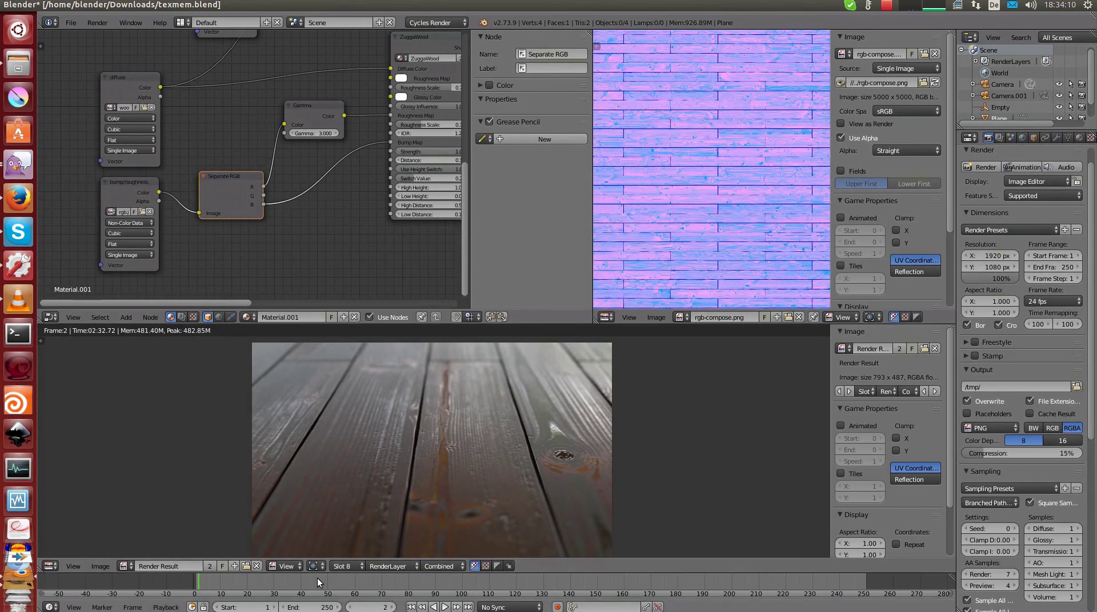
click(346, 566)
click(342, 484)
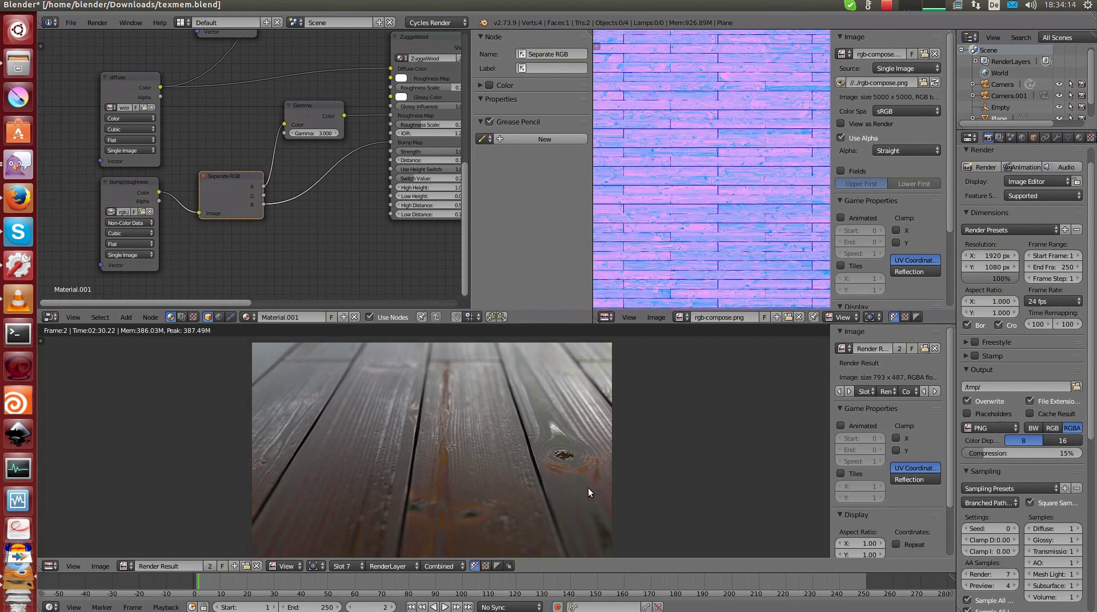
scroll(588, 488, up, 1)
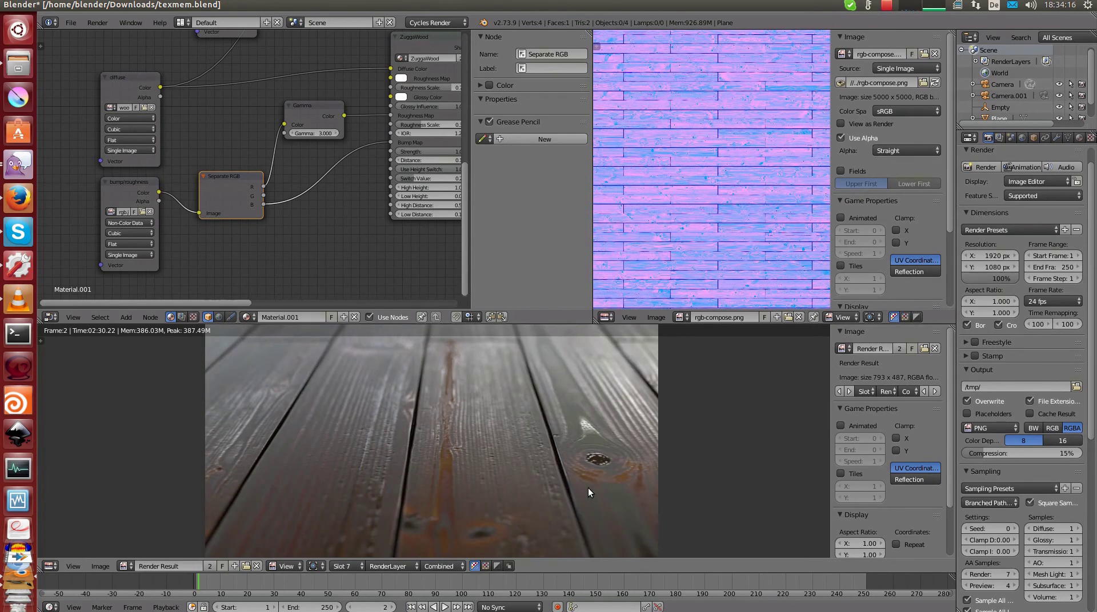
scroll(328, 151, down, 2)
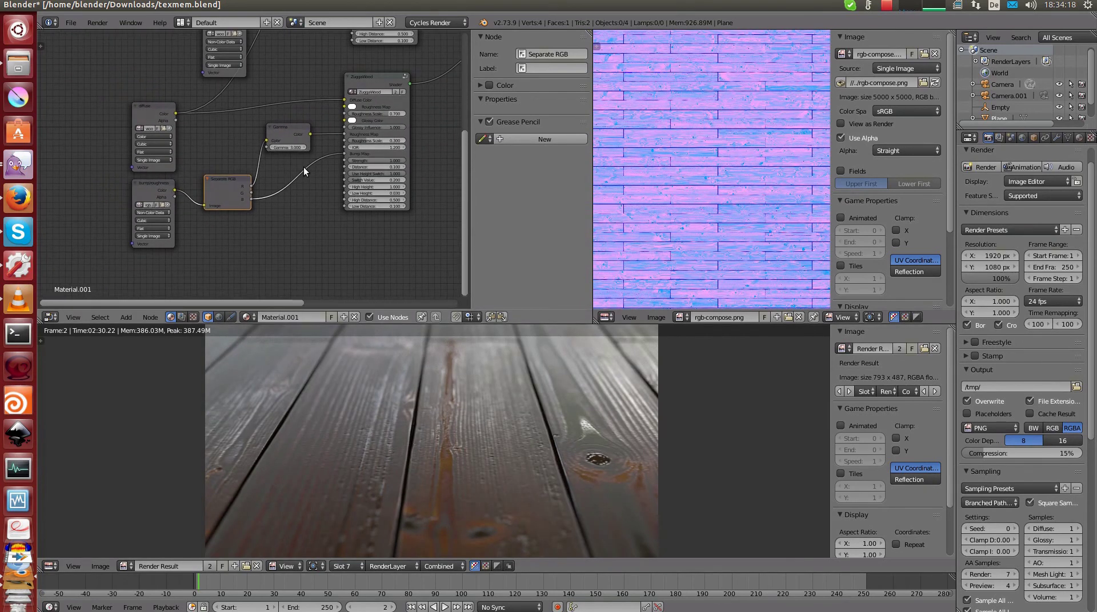
scroll(304, 166, up, 1)
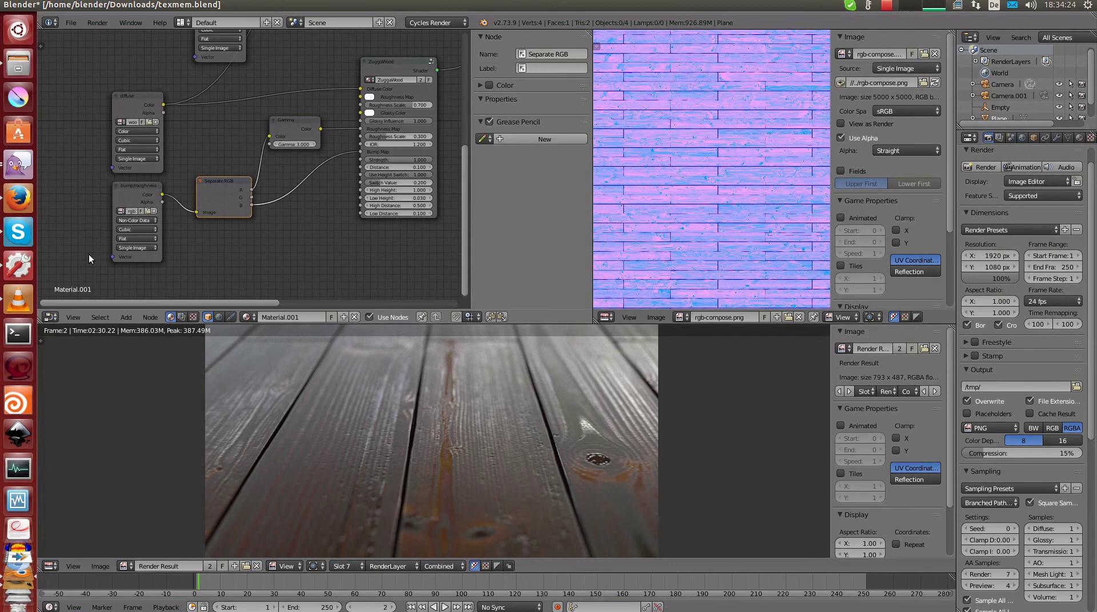
scroll(228, 259, up, 1)
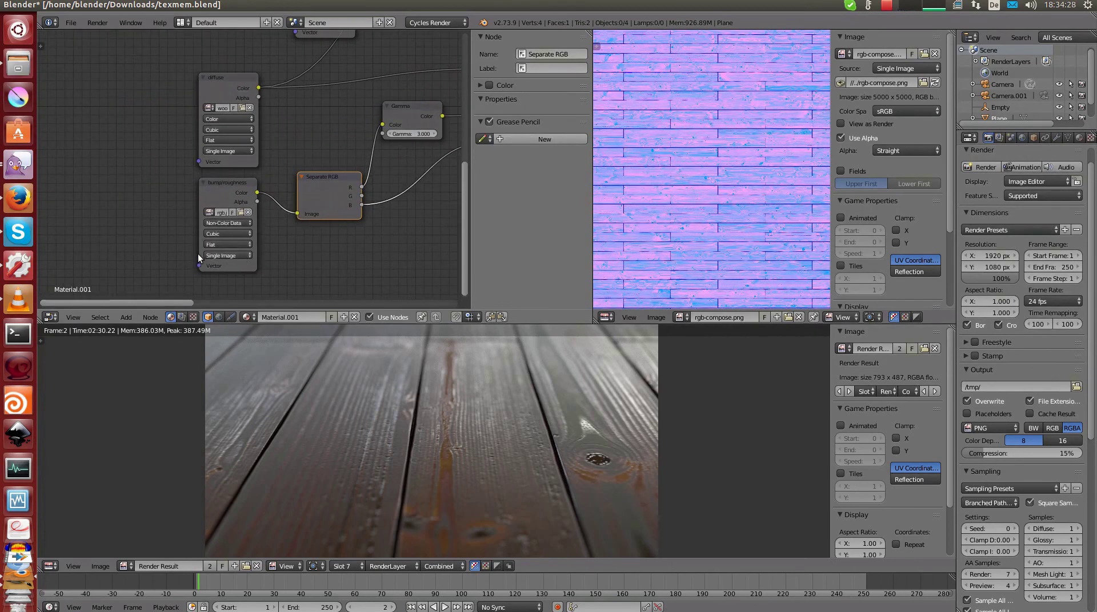
scroll(183, 243, down, 1)
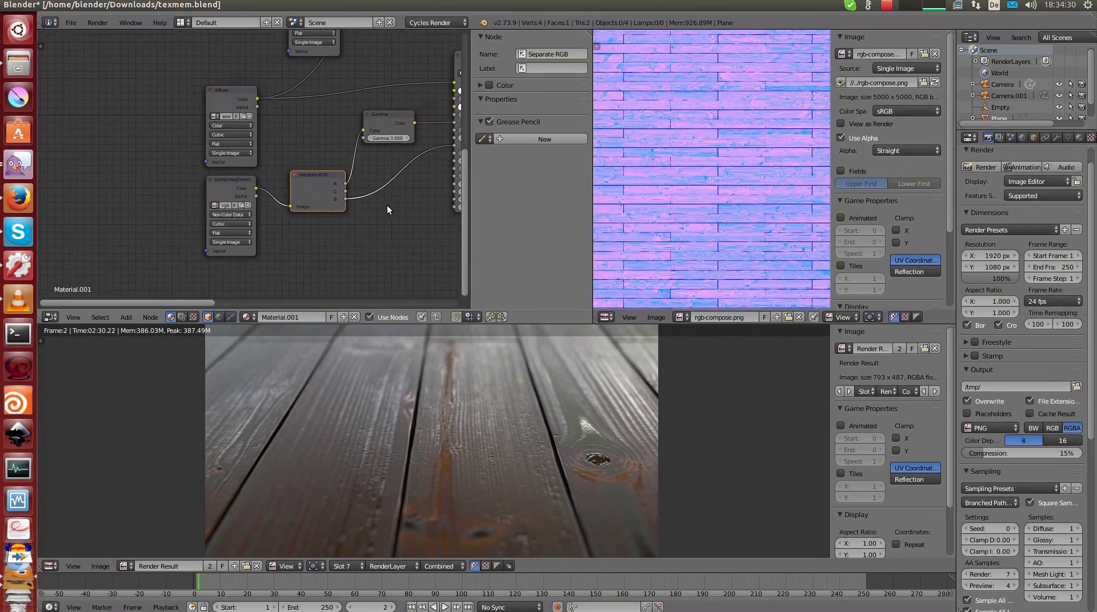
middle_drag(312, 220, 210, 223)
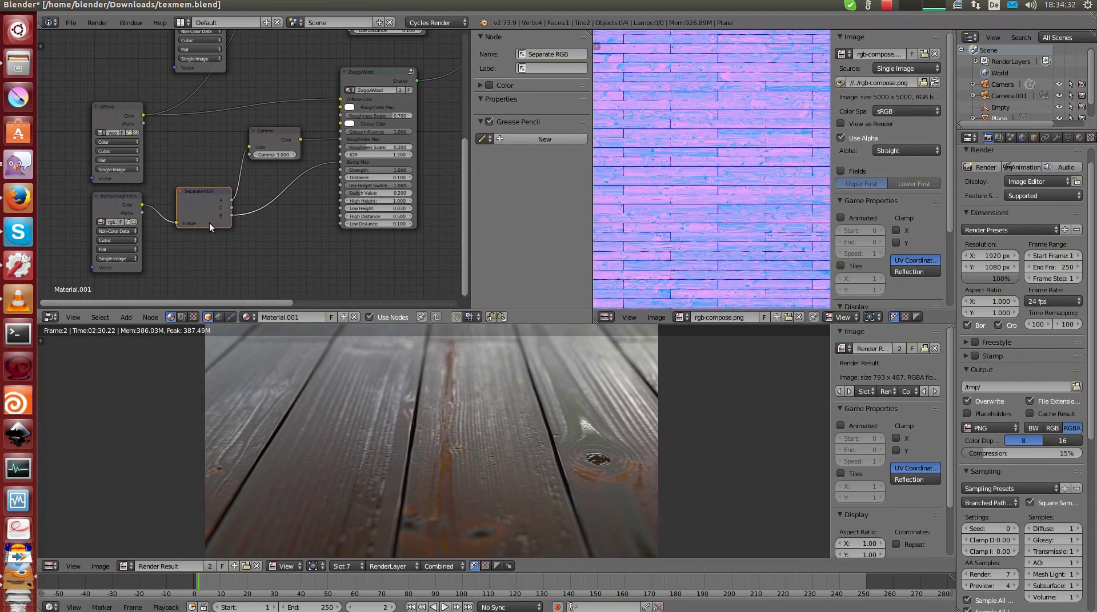
scroll(209, 223, down, 2)
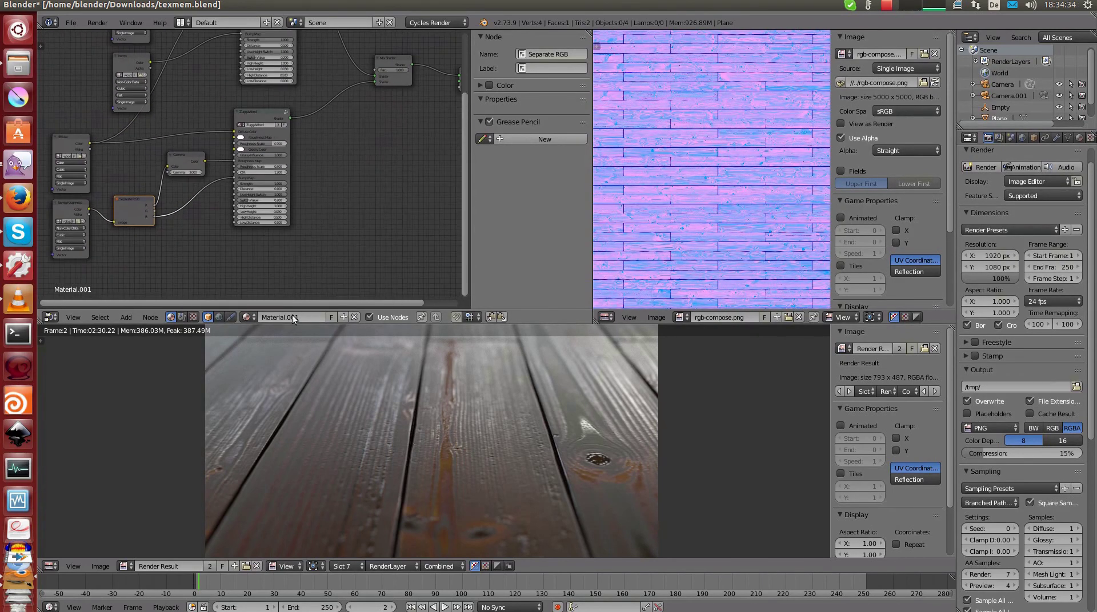
middle_drag(341, 421, 342, 421)
scroll(235, 243, up, 2)
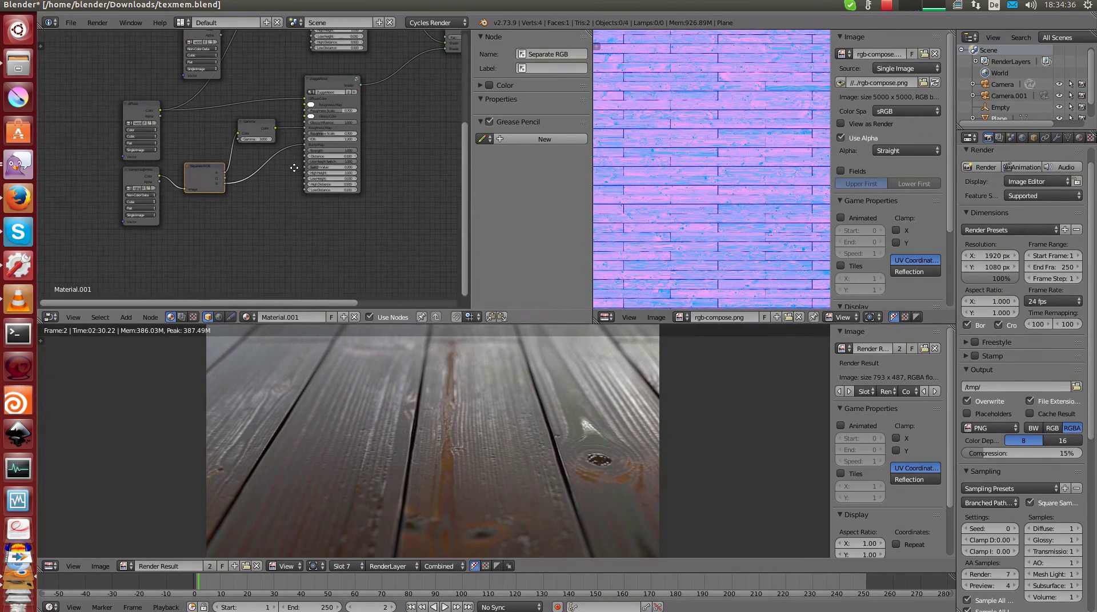
scroll(288, 182, down, 2)
middle_drag(288, 182, 389, 220)
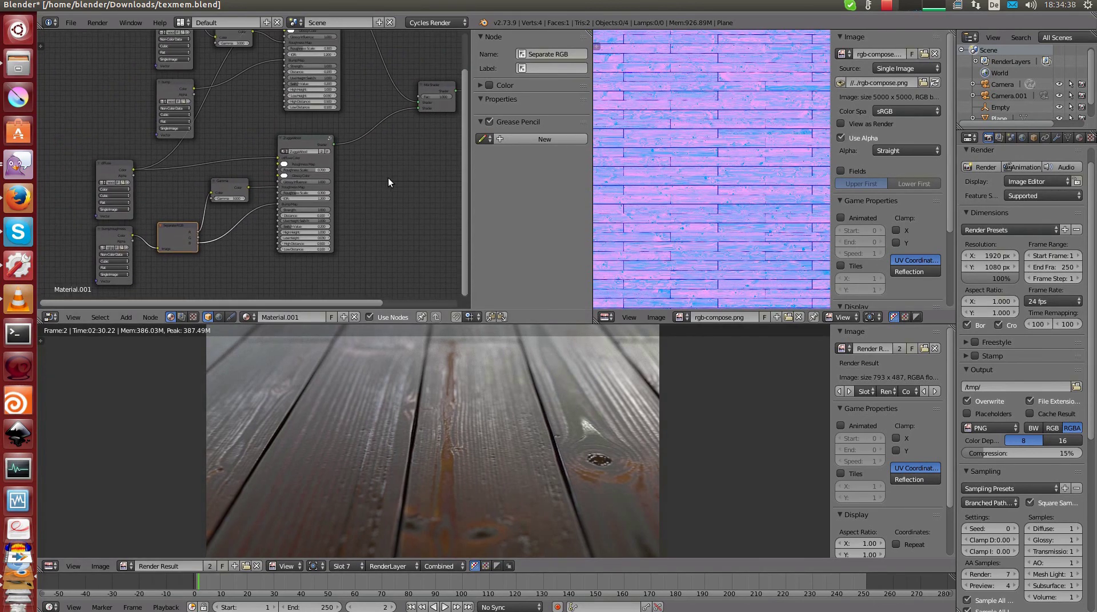